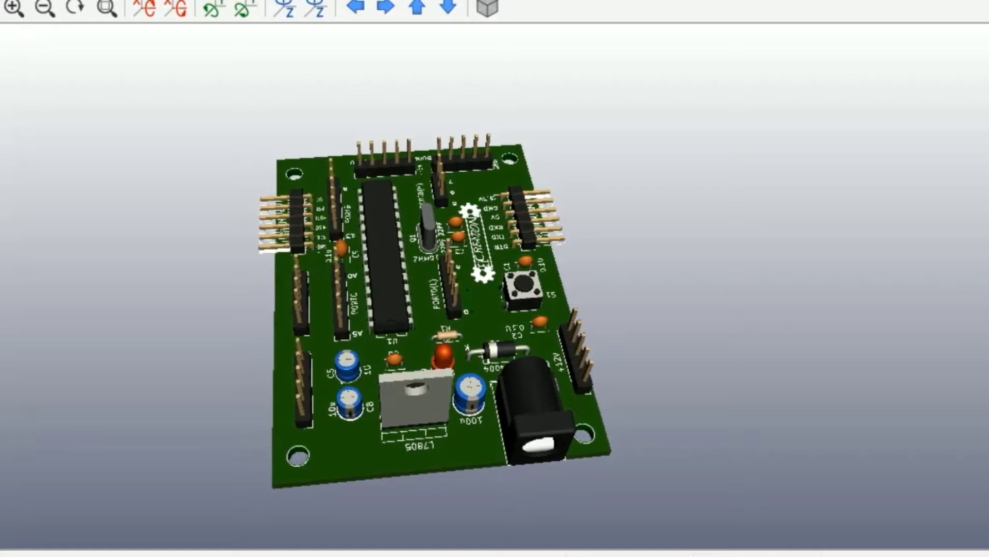
# Inspect the assembled Arduino project board's 3D model from above, from the power connector side and from the pin header side
pyautogui.moveTo(463, 330); pyautogui.dragTo(587, 242)
pyautogui.moveTo(464, 278); pyautogui.dragTo(623, 245)
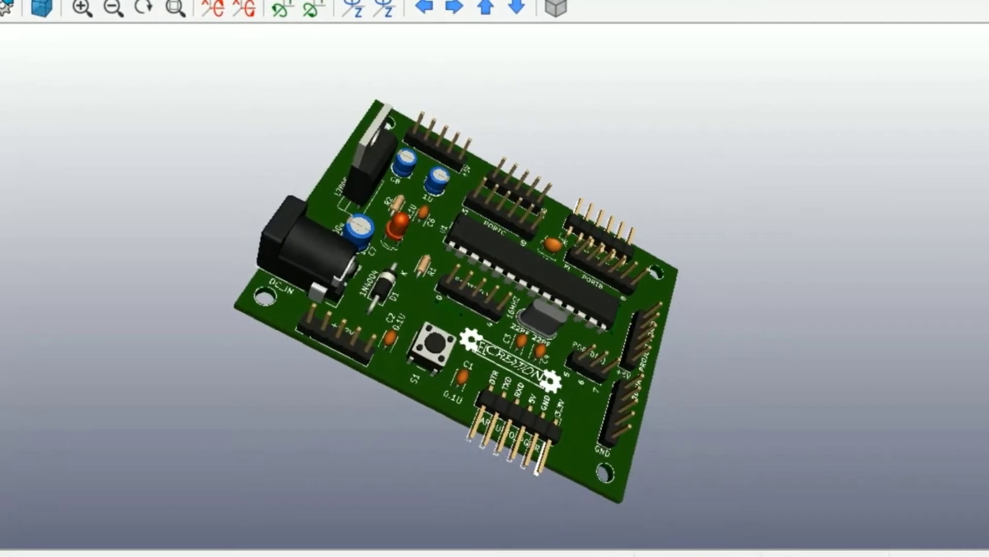
pyautogui.moveTo(516, 360); pyautogui.dragTo(608, 309)
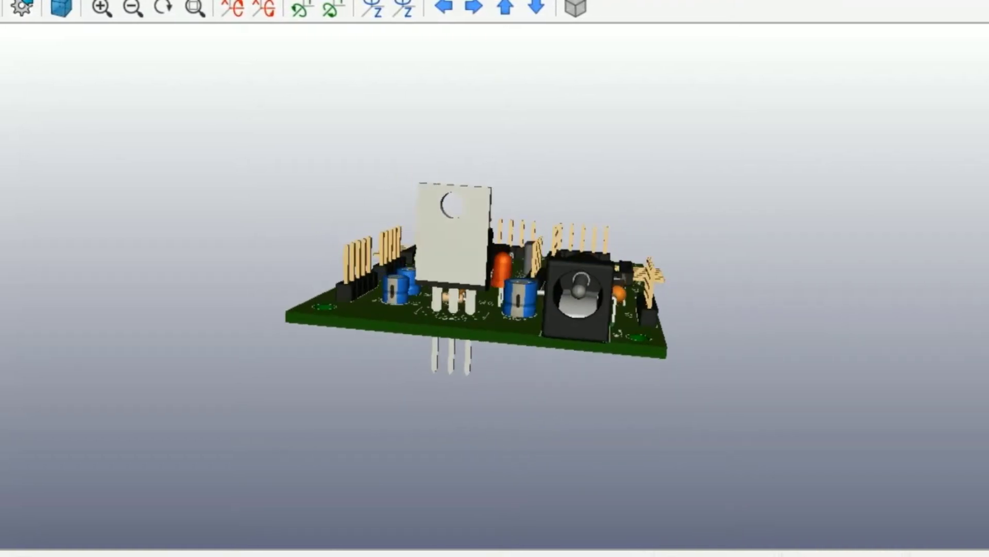
pyautogui.moveTo(515, 361); pyautogui.dragTo(412, 133)
pyautogui.moveTo(515, 232); pyautogui.dragTo(412, 361)
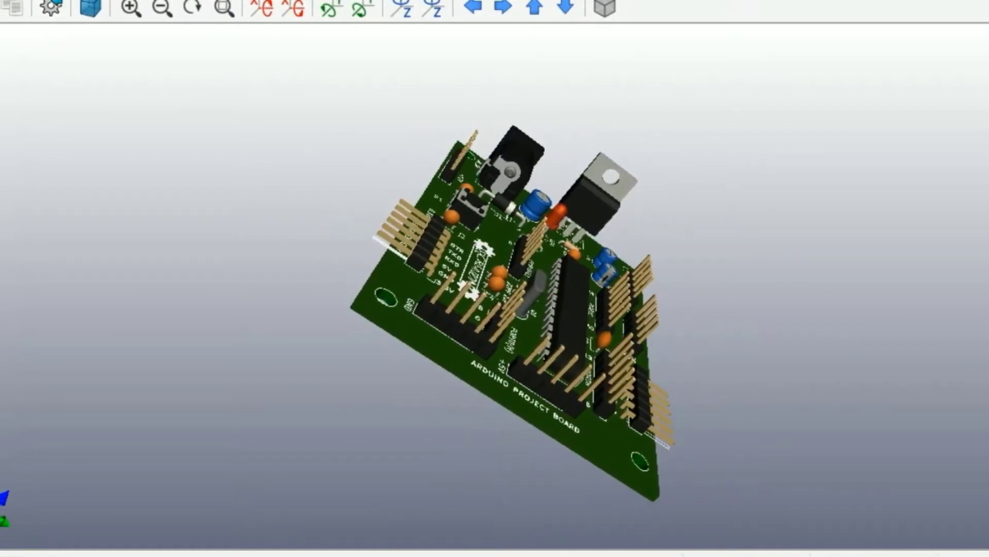
pyautogui.moveTo(515, 360); pyautogui.dragTo(520, 330)
pyautogui.scroll(2, 535, 289)
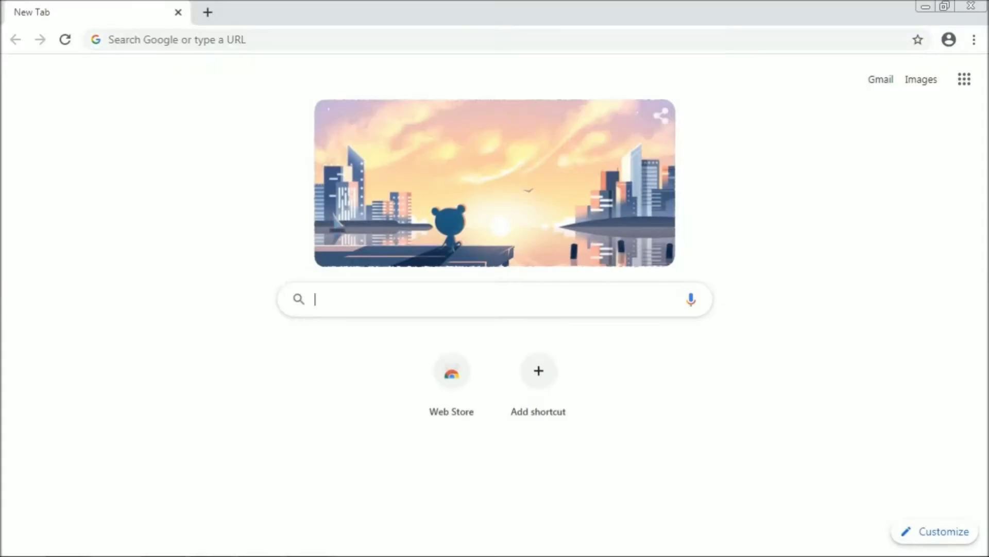
# Switch to the web browser, search for "arduino uno circuit diagram" and open the Arduino UNO Schematic PDF from arduino.cc
pyautogui.write('a')
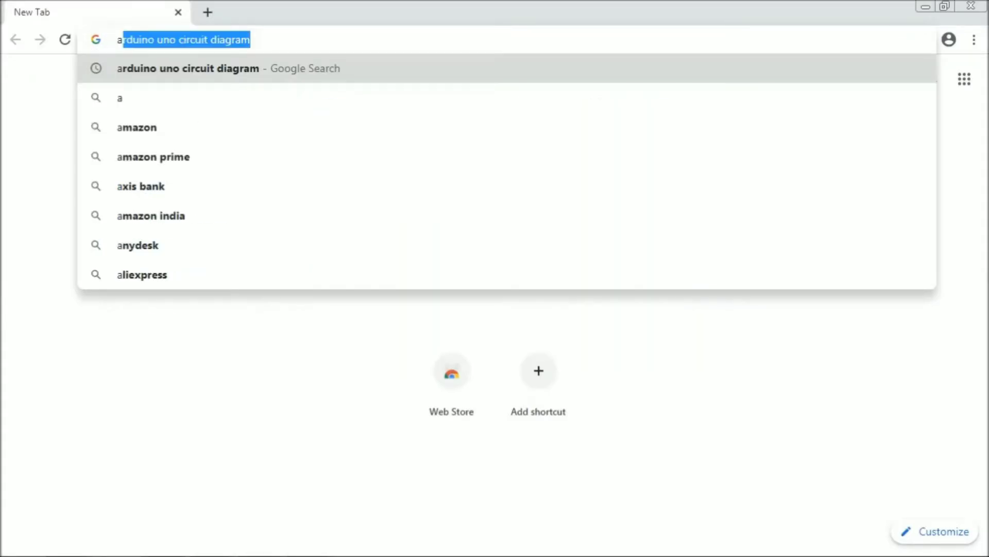
pyautogui.press('Right')
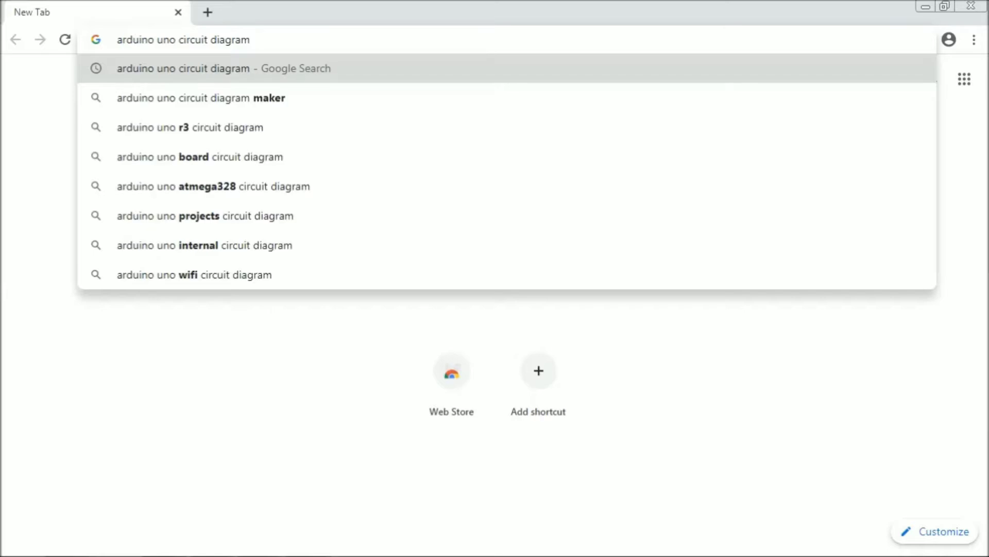
pyautogui.press('Return')
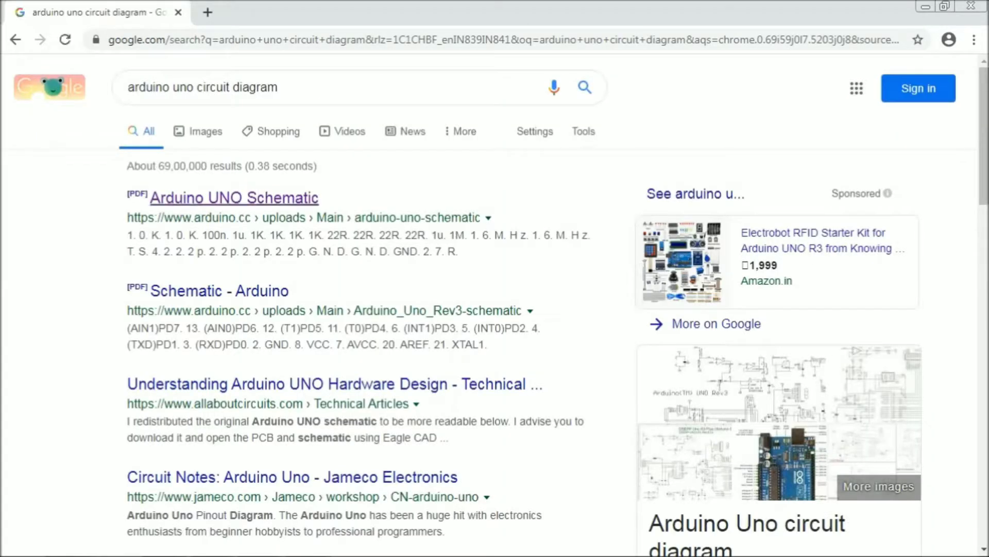
pyautogui.click(235, 198)
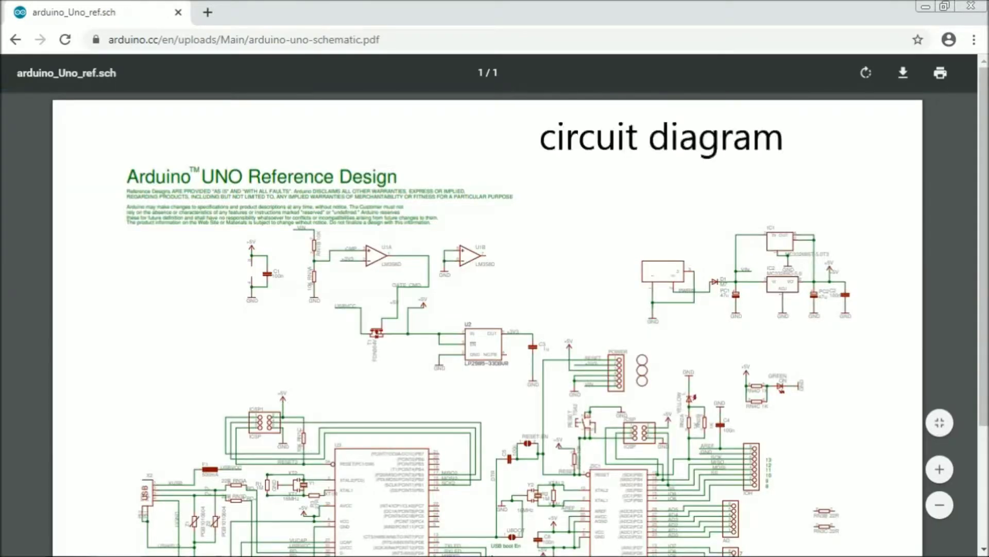
# Examine the Arduino UNO reference schematic, including its power section, the ATMEGA8U2 USB circuit and the ATMEGA8 with its port headers
pyautogui.scroll(-3, 488, 323)
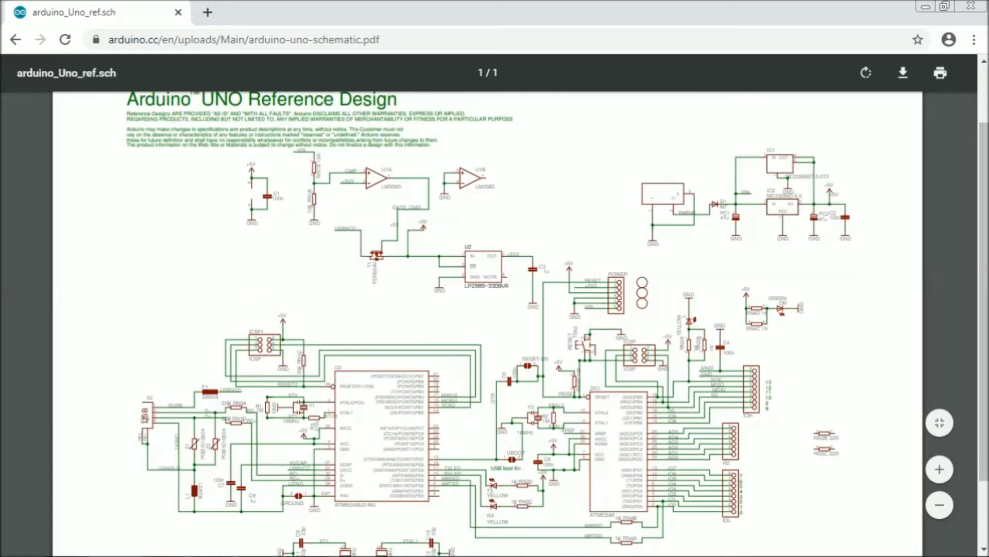
pyautogui.scroll(3, 720, 339)
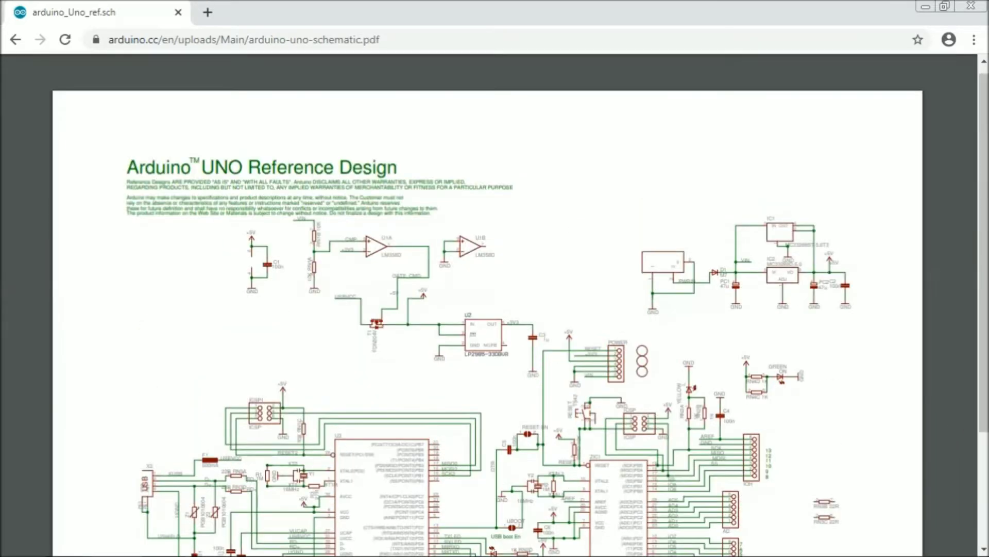
pyautogui.keyDown('ctrl'); pyautogui.scroll(1, 720, 339); pyautogui.keyUp('ctrl')
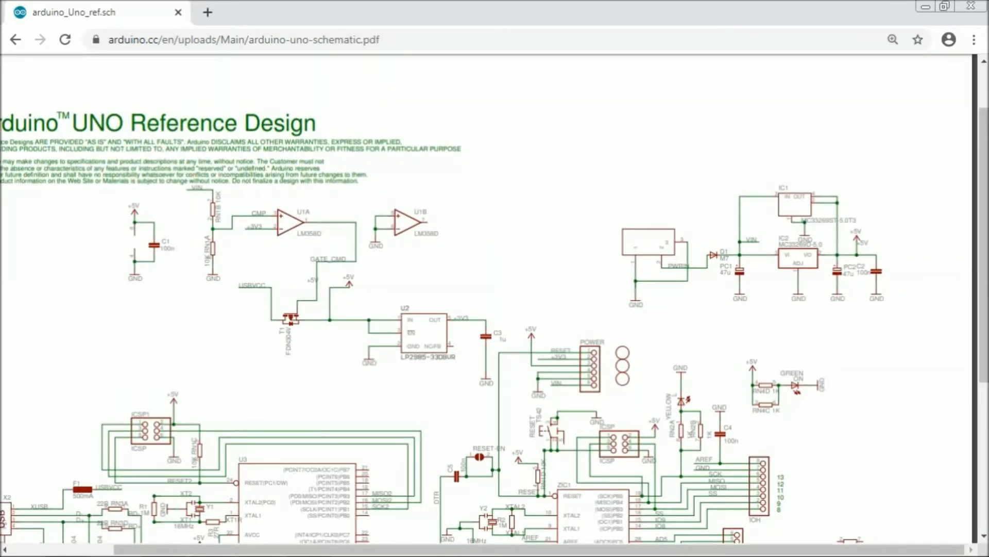
pyautogui.hscroll(-3, 489, 304)
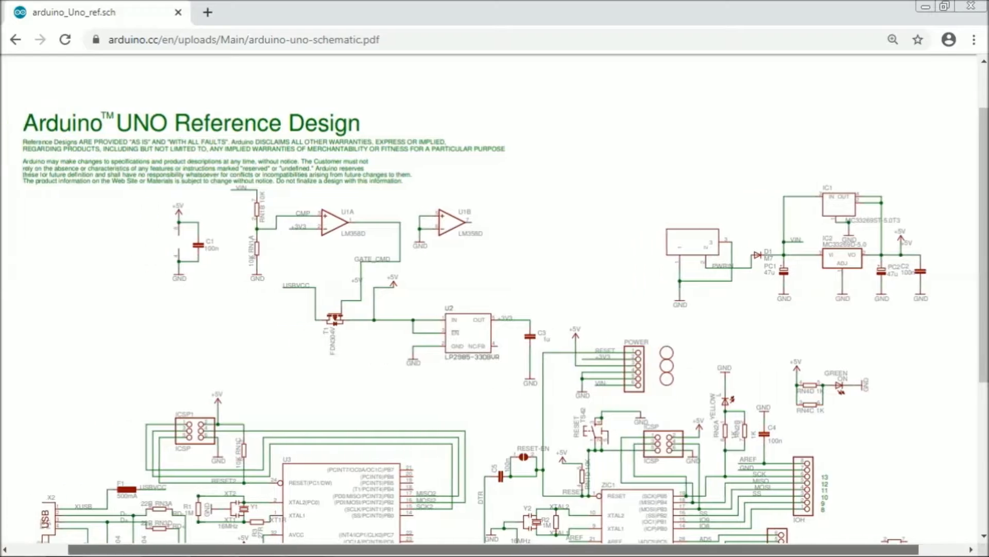
pyautogui.hscroll(4, 490, 304)
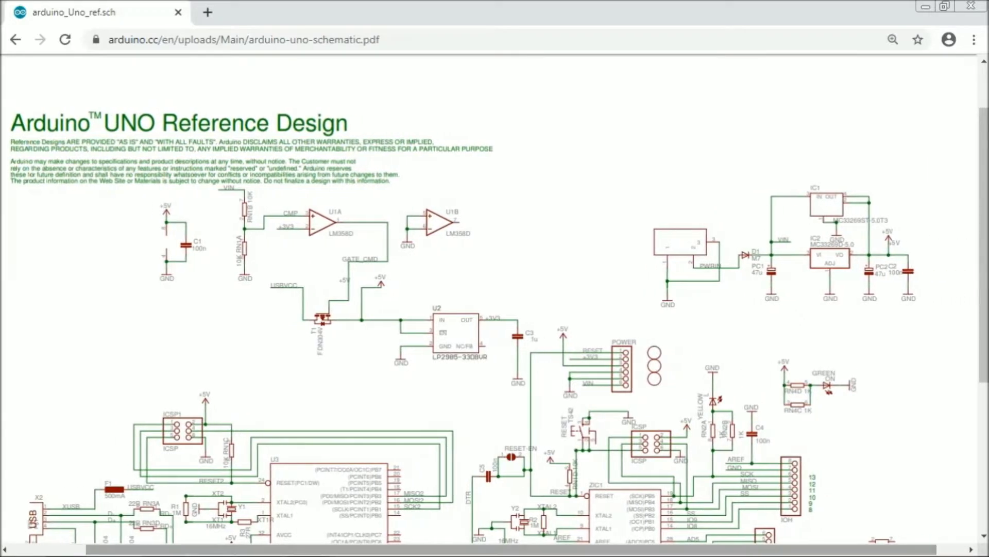
pyautogui.scroll(-5, 490, 304)
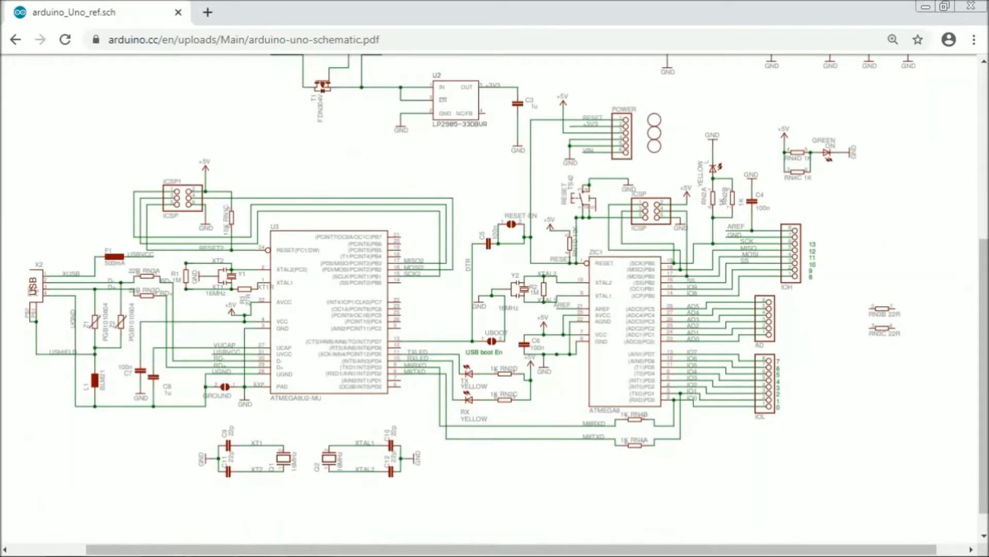
pyautogui.keyDown('ctrl'); pyautogui.scroll(1, 490, 304); pyautogui.keyUp('ctrl')
pyautogui.hscroll(-2, 489, 304)
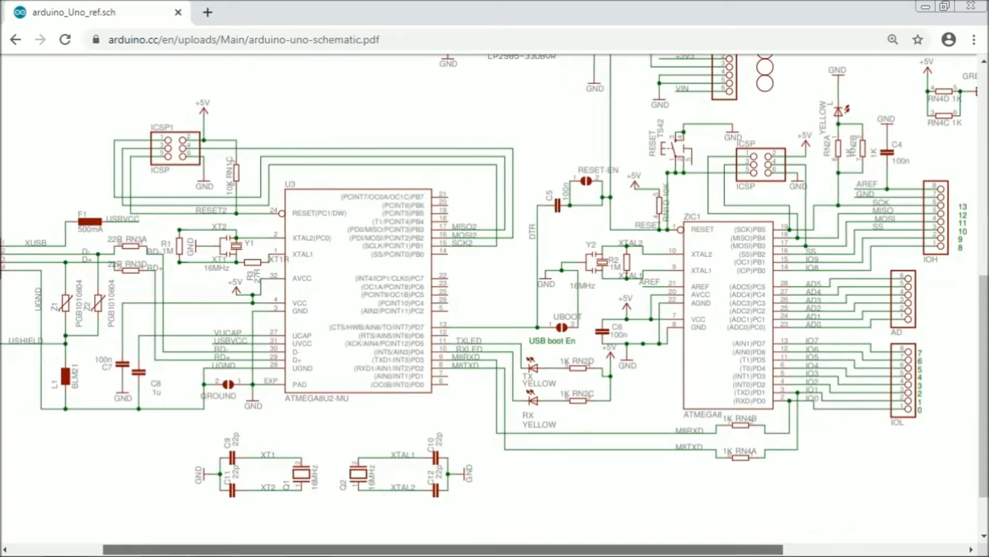
pyautogui.hscroll(10, 489, 304)
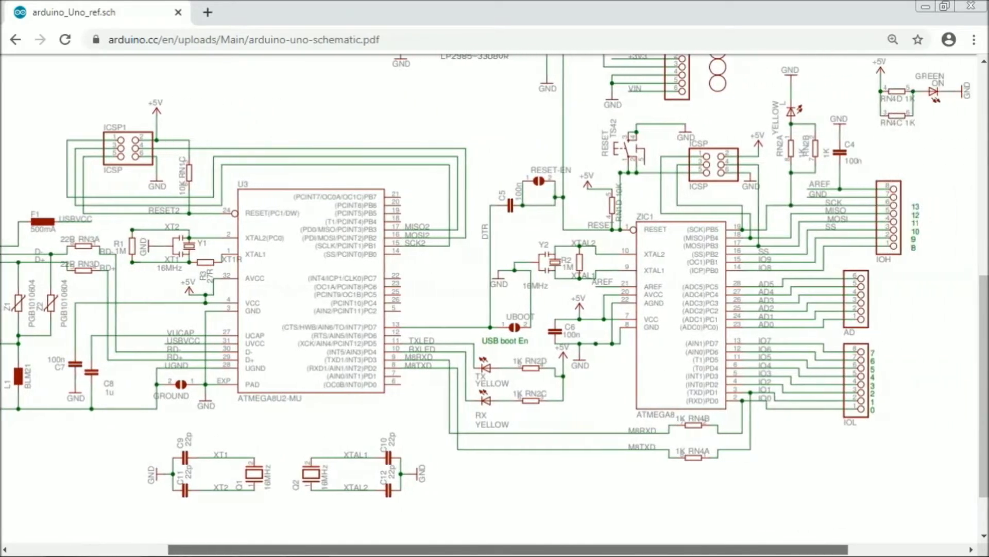
pyautogui.hscroll(1, 489, 304)
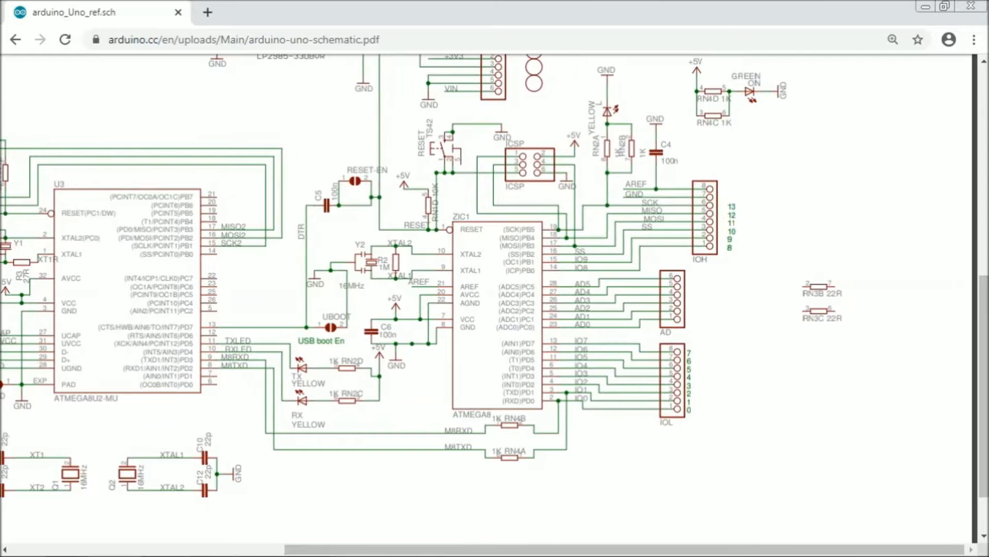
pyautogui.keyDown('ctrl'); pyautogui.scroll(-4, 490, 304); pyautogui.keyUp('ctrl')
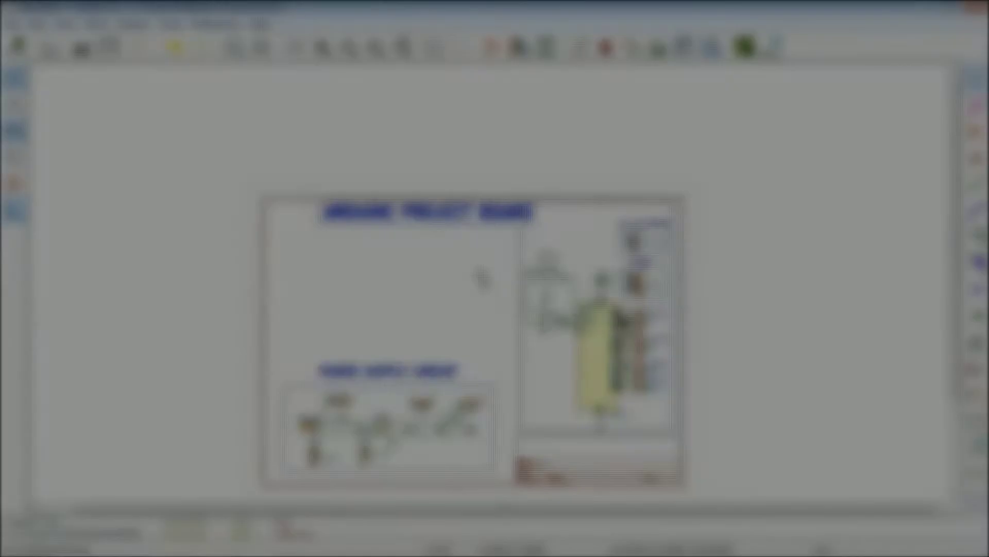
# Switch to the modified Arduino project board schematic in Eeschema and examine its power supply circuit
pyautogui.scroll(2, 481, 277)
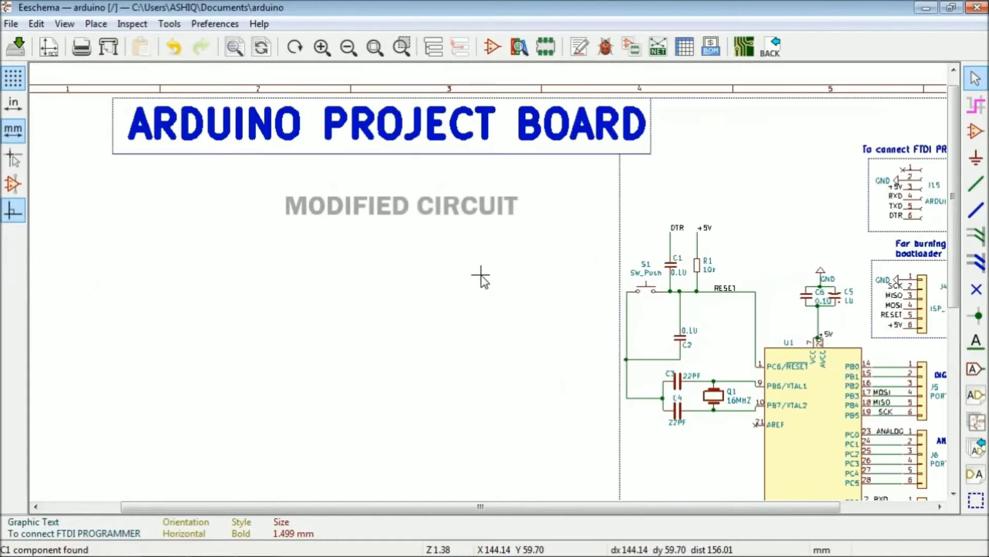
pyautogui.scroll(-3, 428, 332)
pyautogui.scroll(-1, 365, 437)
pyautogui.scroll(1, 498, 258)
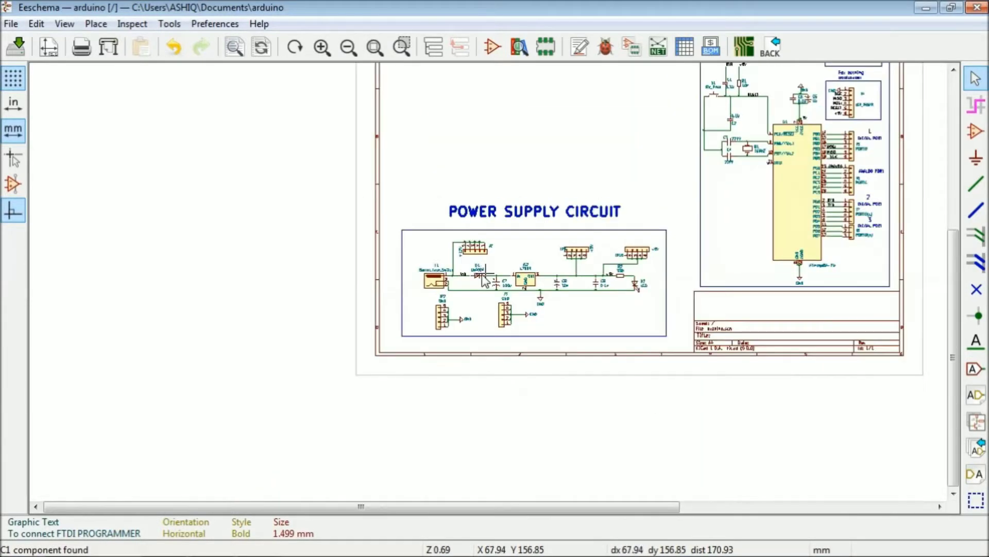
pyautogui.scroll(2, 484, 280)
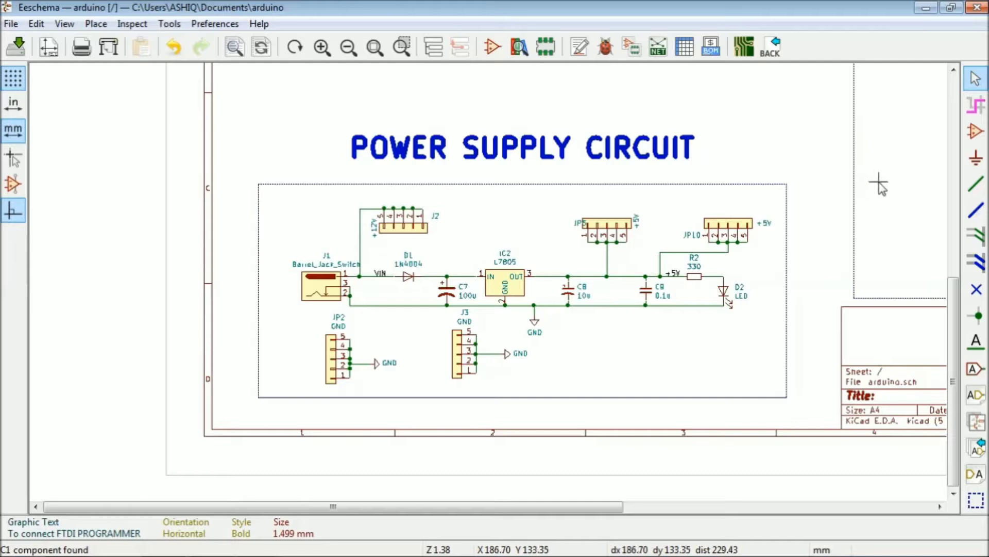
# Examine the ATmega8A-PU section with its reset, crystal, ISP and port connectors, and look over the power supply circuit and sheet title again
pyautogui.moveTo(611, 510); pyautogui.dragTo(924, 513)
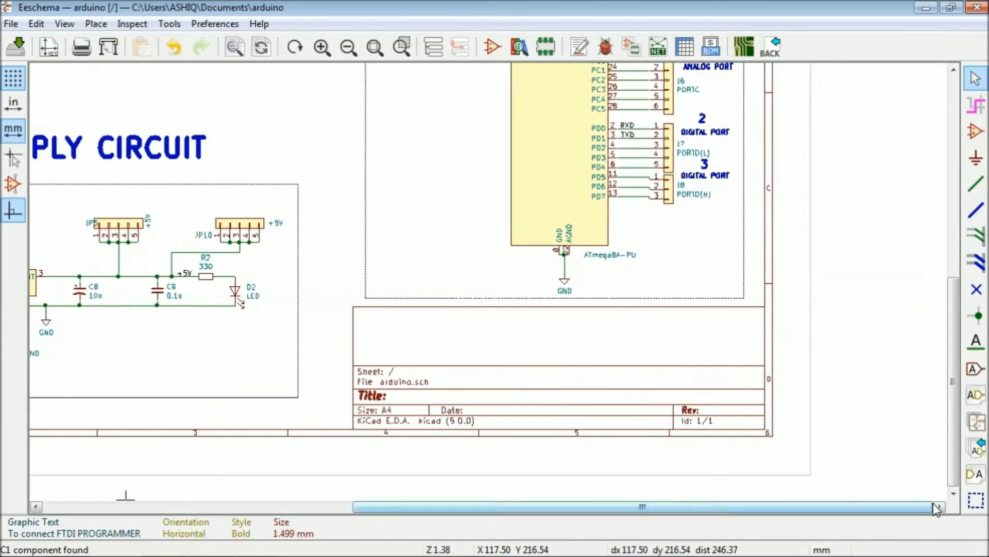
pyautogui.moveTo(946, 306); pyautogui.dragTo(928, 201)
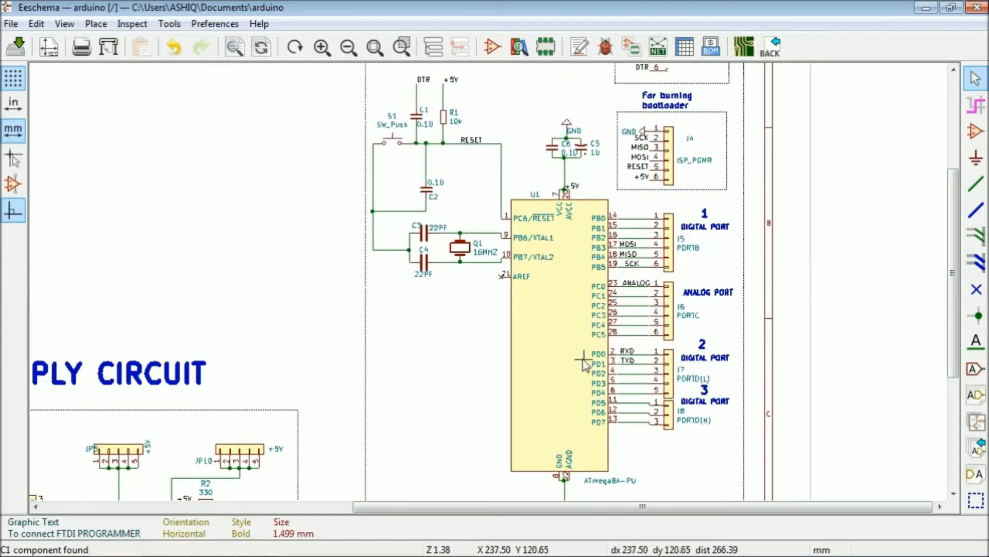
pyautogui.scroll(-2, 566, 374)
pyautogui.scroll(3, 481, 278)
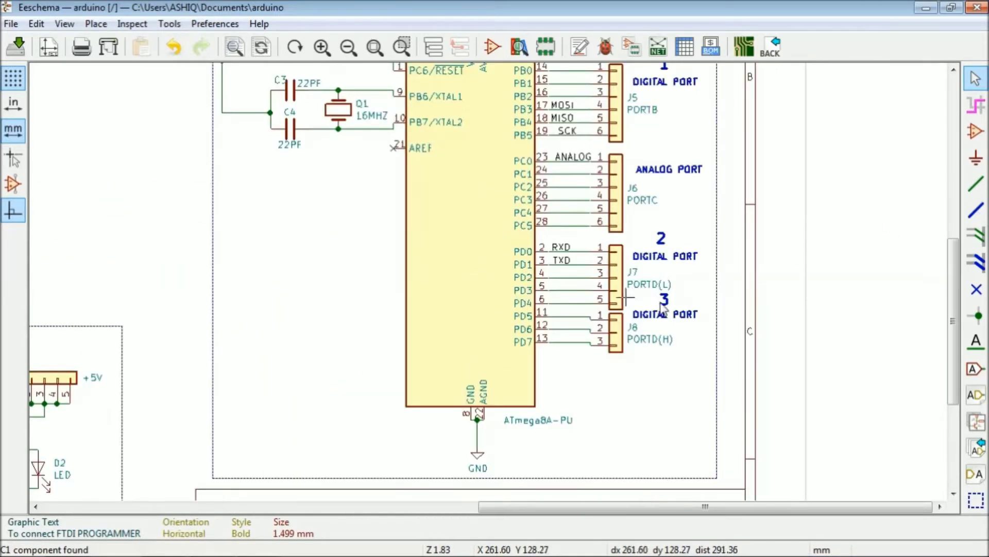
pyautogui.moveTo(956, 324); pyautogui.dragTo(930, 335)
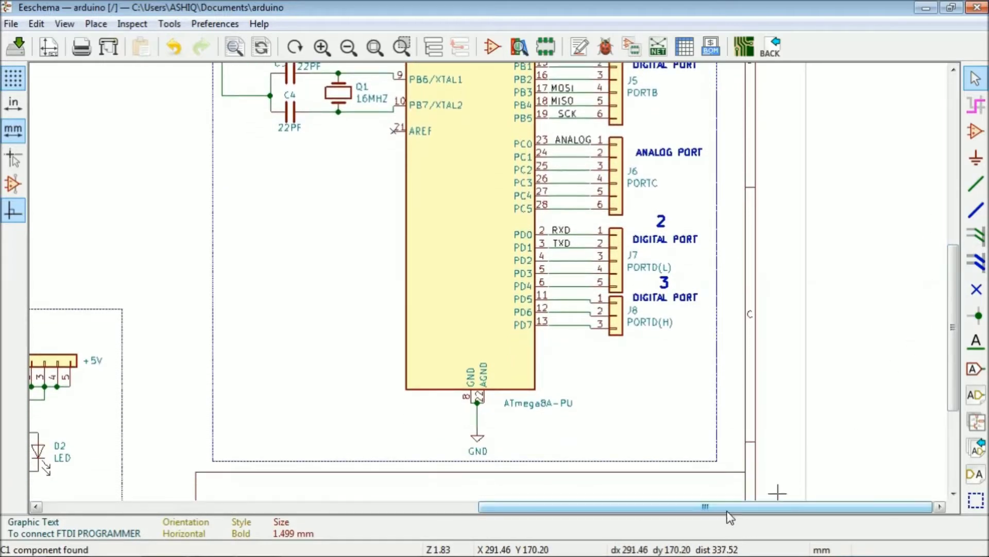
pyautogui.moveTo(729, 515); pyautogui.dragTo(439, 513)
pyautogui.scroll(-5, 429, 438)
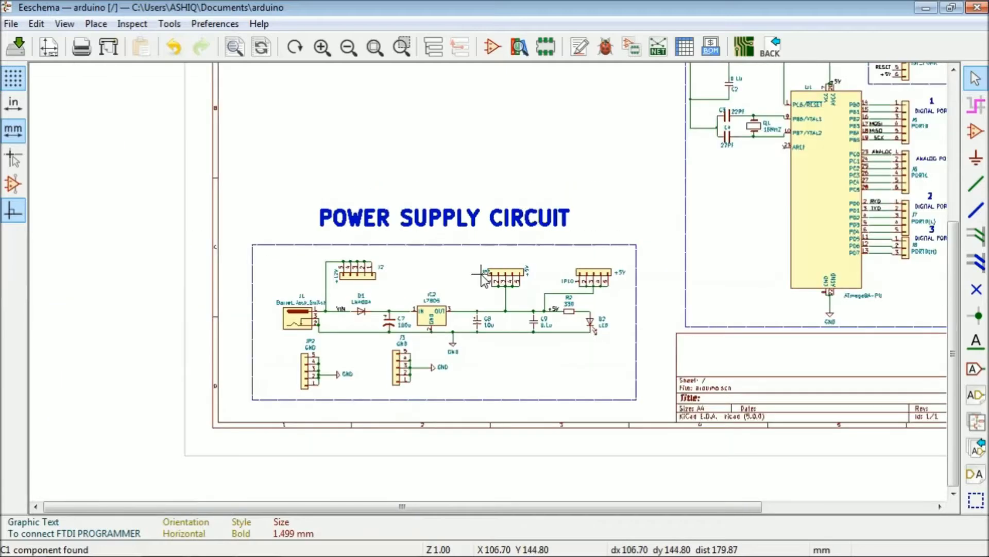
pyautogui.scroll(1, 478, 157)
pyautogui.scroll(2, 480, 278)
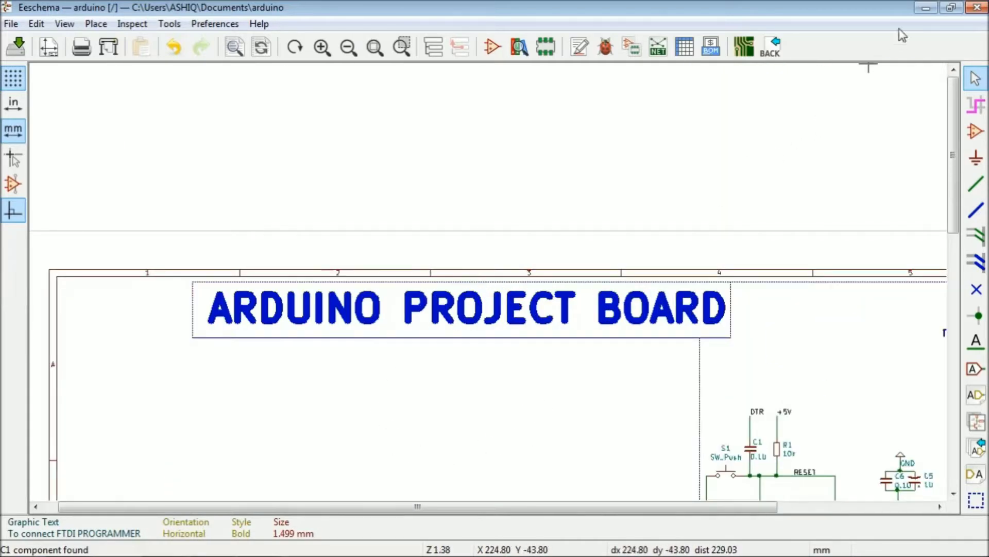
# Switch to the Pcbnew board editor, start the graphic line tool on Edge.Cuts and set the grid to 1.2700 mm (50.00 mils)
pyautogui.click(922, 10)
pyautogui.scroll(-3, 640, 296)
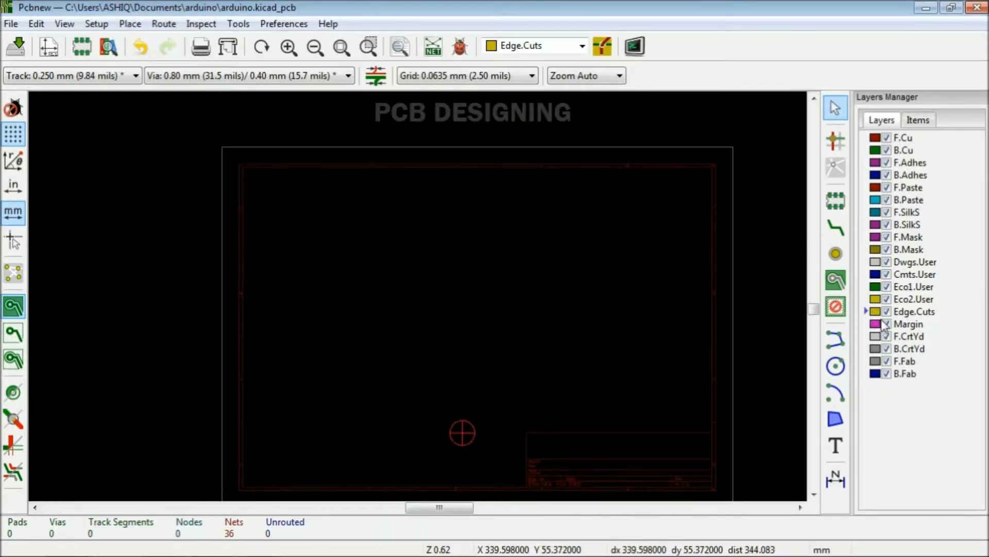
pyautogui.click(835, 340)
pyautogui.rightClick(481, 265)
pyautogui.moveTo(597, 442)
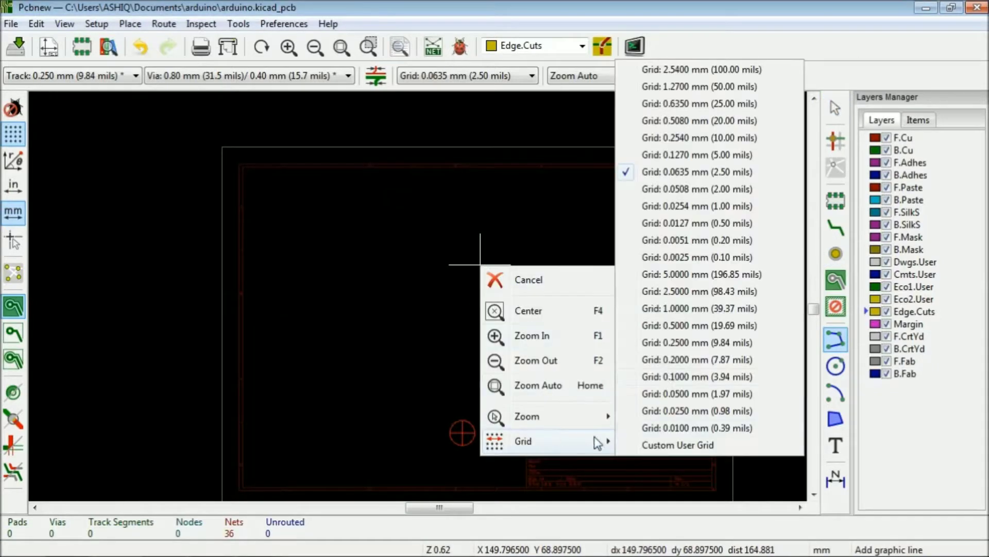
pyautogui.click(691, 104)
pyautogui.scroll(5, 474, 260)
pyautogui.rightClick(407, 295)
pyautogui.moveTo(510, 469)
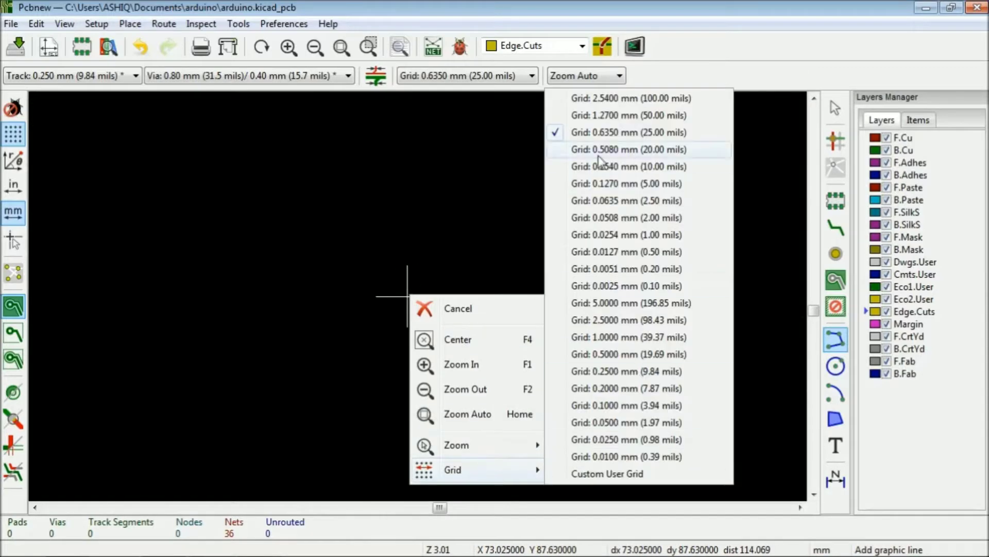
pyautogui.click(629, 115)
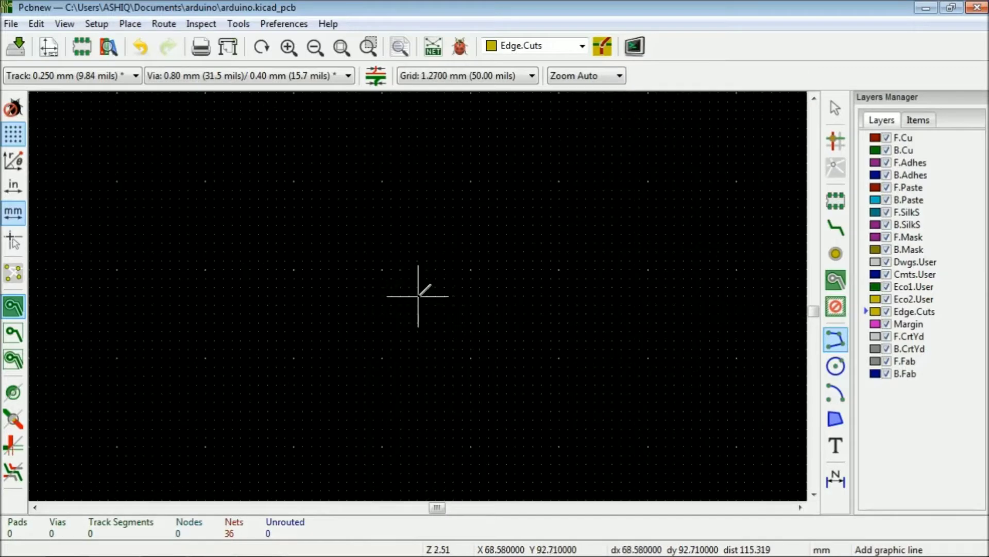
# Draw a closed rectangular board outline on Edge.Cuts, about 124 mm wide and 71 mm high
pyautogui.click(247, 172)
pyautogui.scroll(-3, 279, 168)
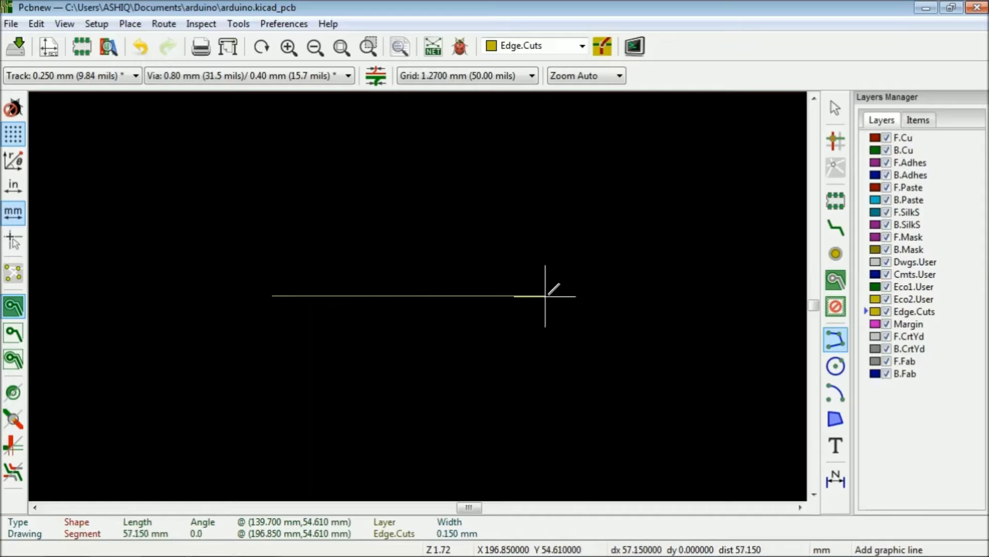
pyautogui.click(607, 295)
pyautogui.scroll(-3, 607, 309)
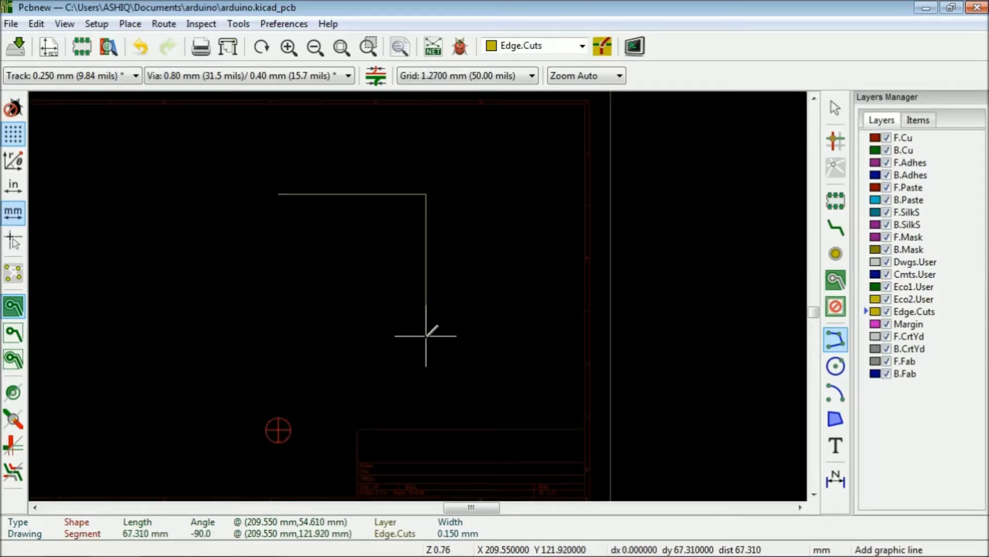
pyautogui.click(426, 345)
pyautogui.click(163, 344)
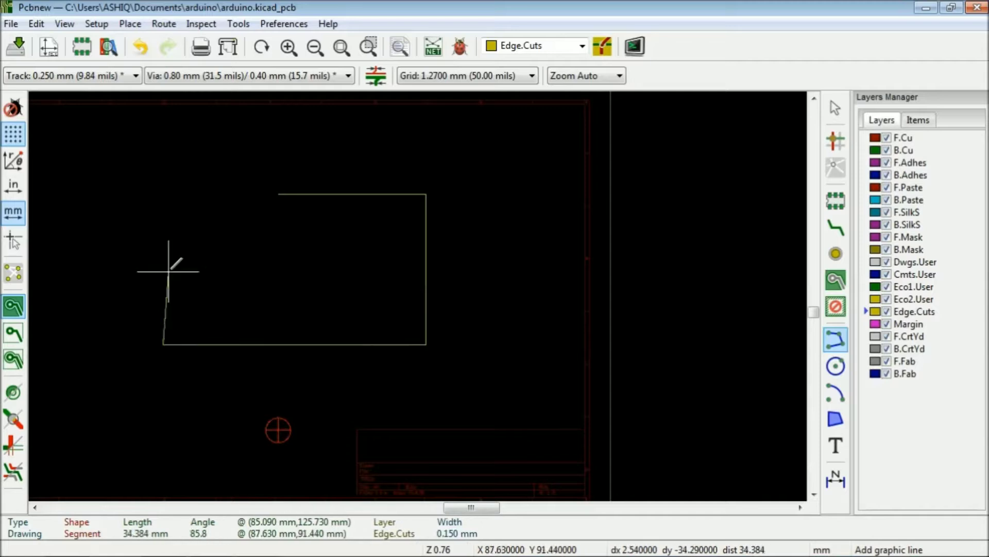
pyautogui.scroll(3, 165, 201)
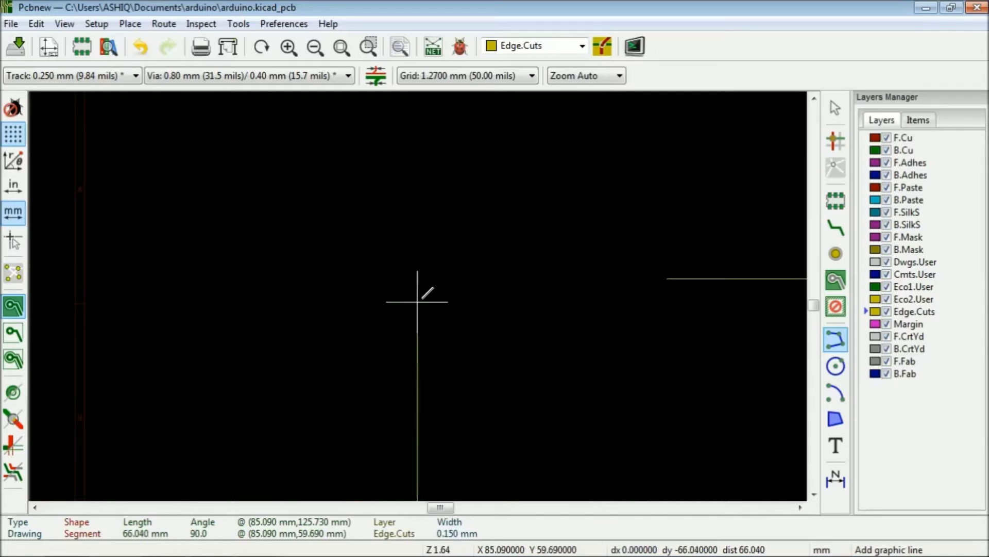
pyautogui.scroll(1, 426, 290)
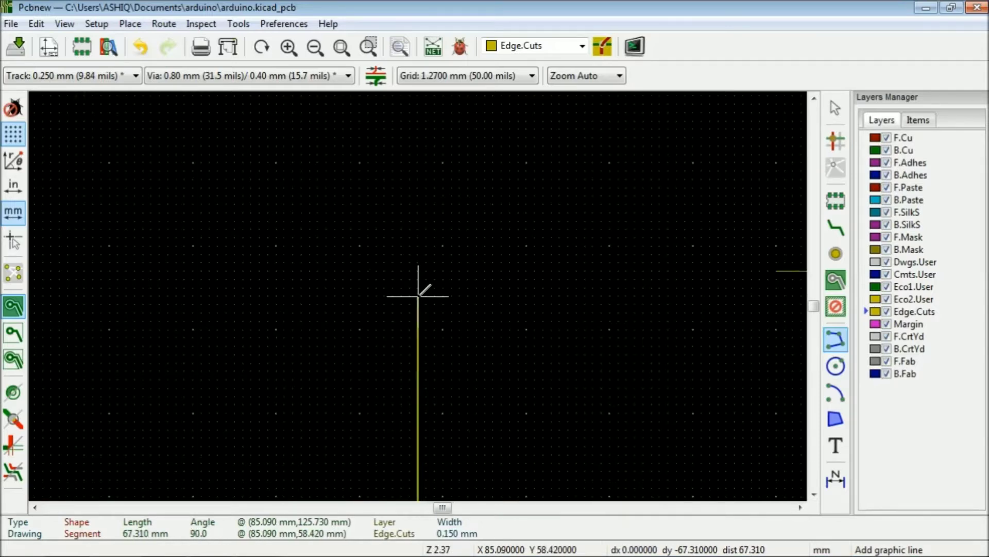
pyautogui.click(419, 270)
pyautogui.scroll(3, 767, 270)
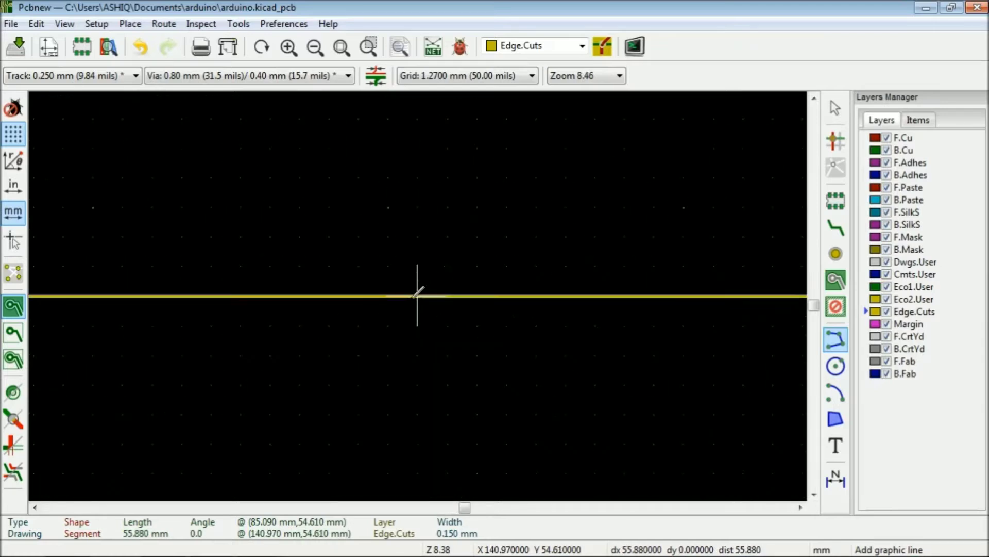
pyautogui.doubleClick(388, 295)
pyautogui.scroll(-7, 388, 296)
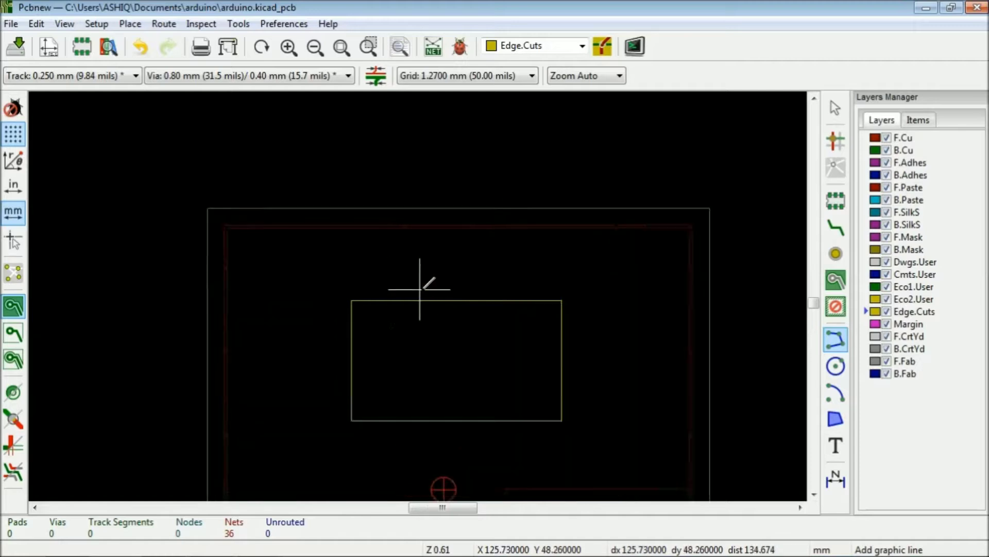
# Read the netlist arduino.net into the board and place the imported footprint cluster at the sheet's upper-left corner, outside the outline
pyautogui.scroll(1, 420, 289)
pyautogui.click(433, 46)
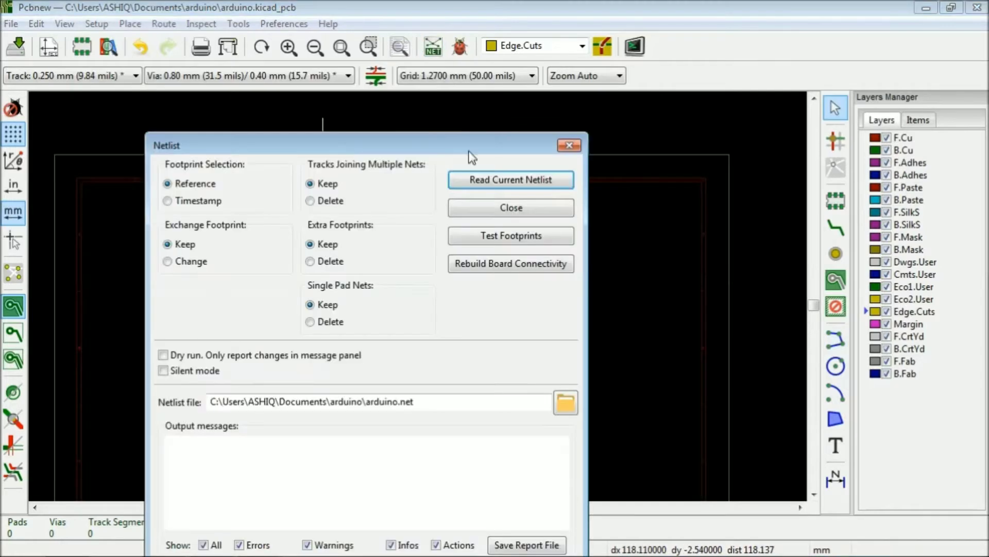
pyautogui.click(475, 177)
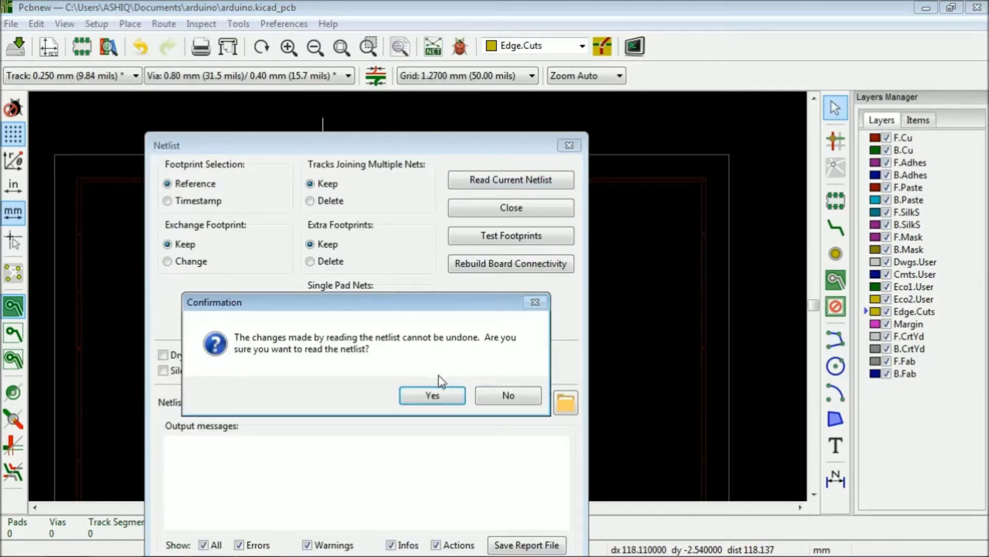
pyautogui.click(433, 395)
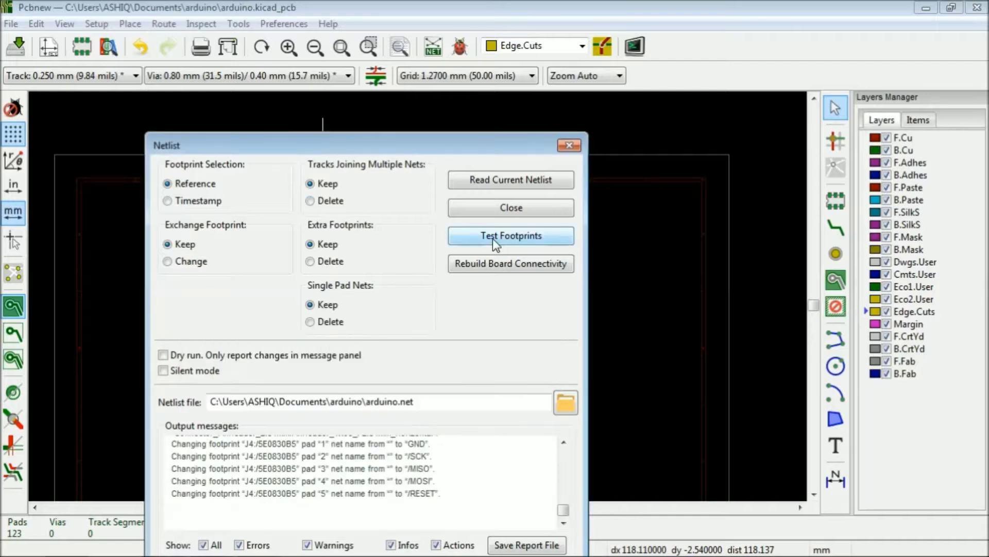
pyautogui.click(501, 213)
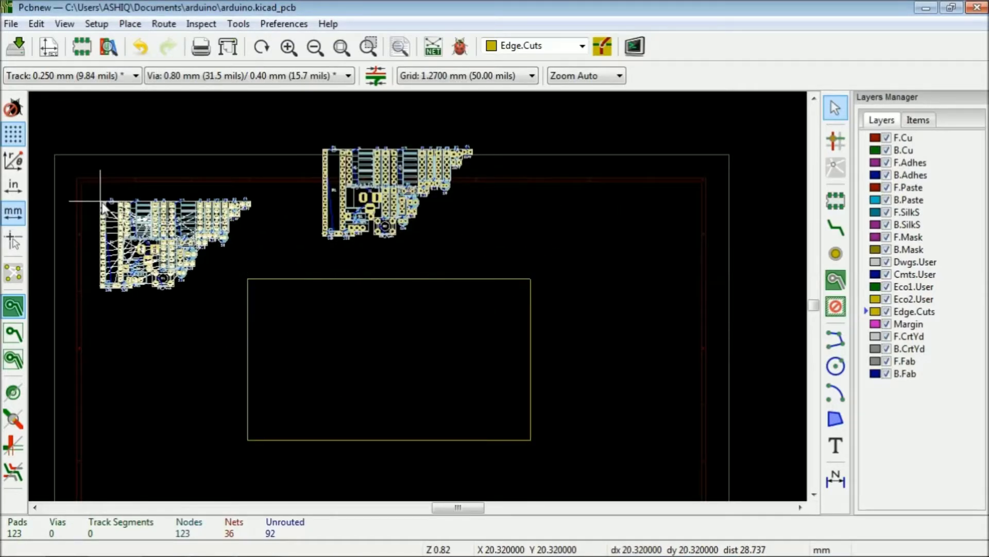
pyautogui.click(103, 206)
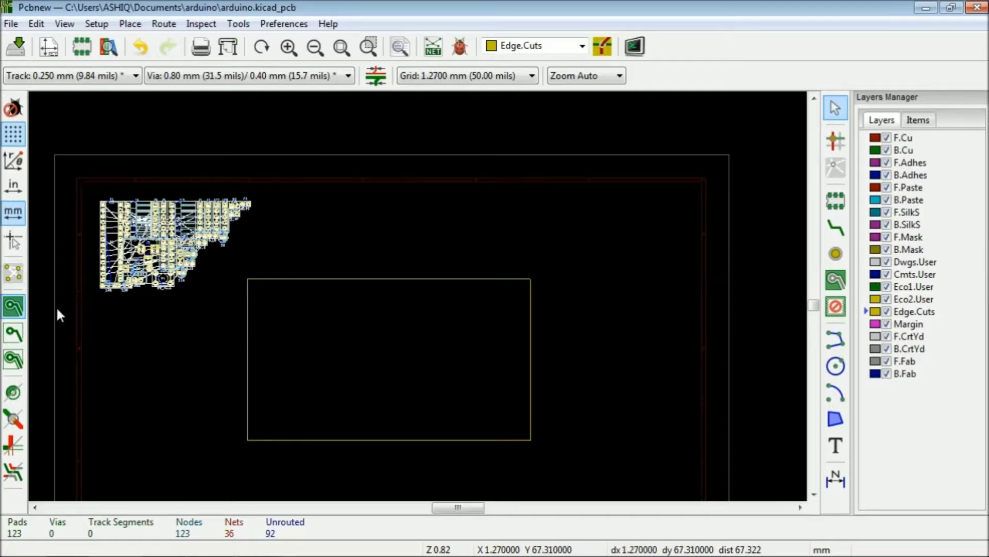
# Hide the board ratsnest and place push button S1 inside the outline, near the board's lower-left area
pyautogui.click(16, 275)
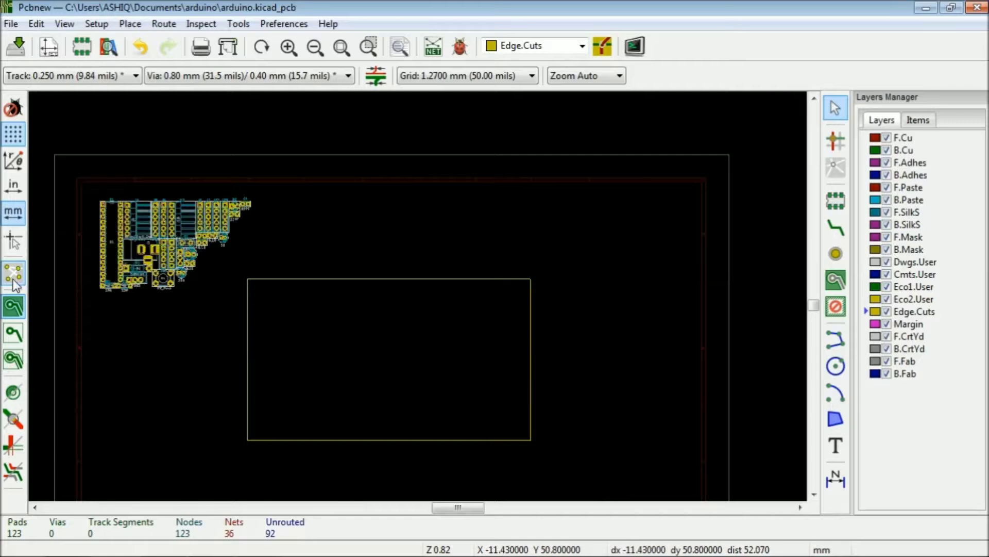
pyautogui.scroll(4, 417, 298)
pyautogui.press('m')
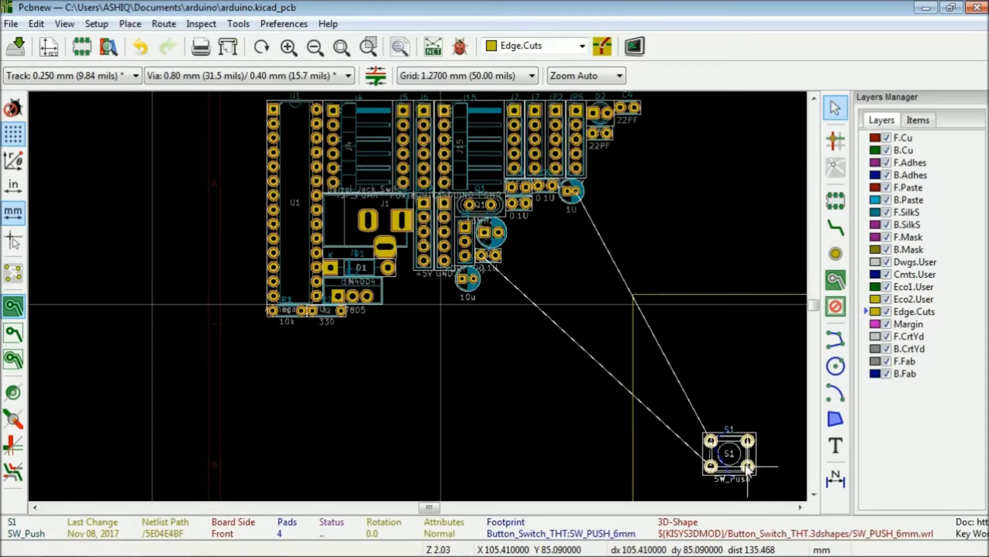
pyautogui.scroll(-2, 747, 466)
pyautogui.scroll(3, 419, 300)
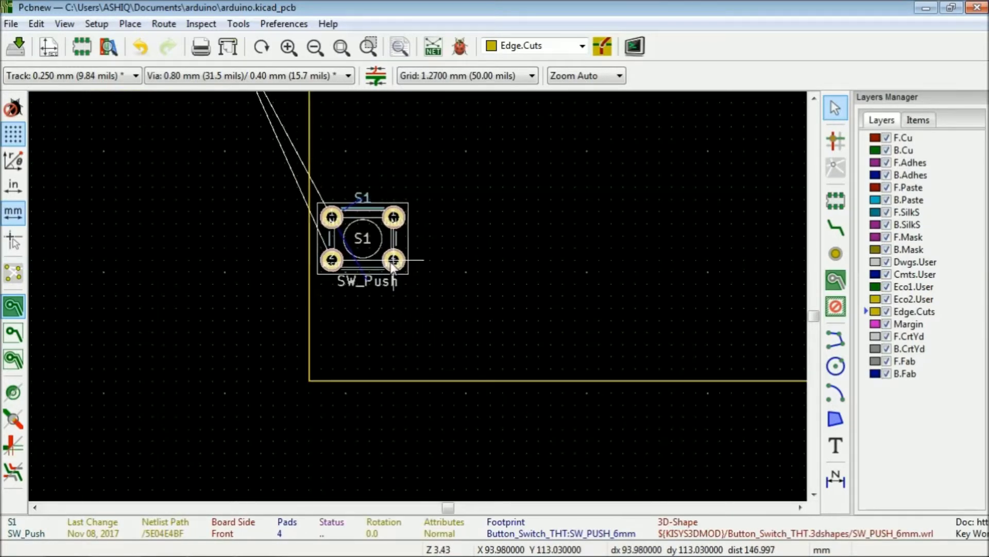
pyautogui.scroll(-3, 362, 242)
pyautogui.click(502, 283)
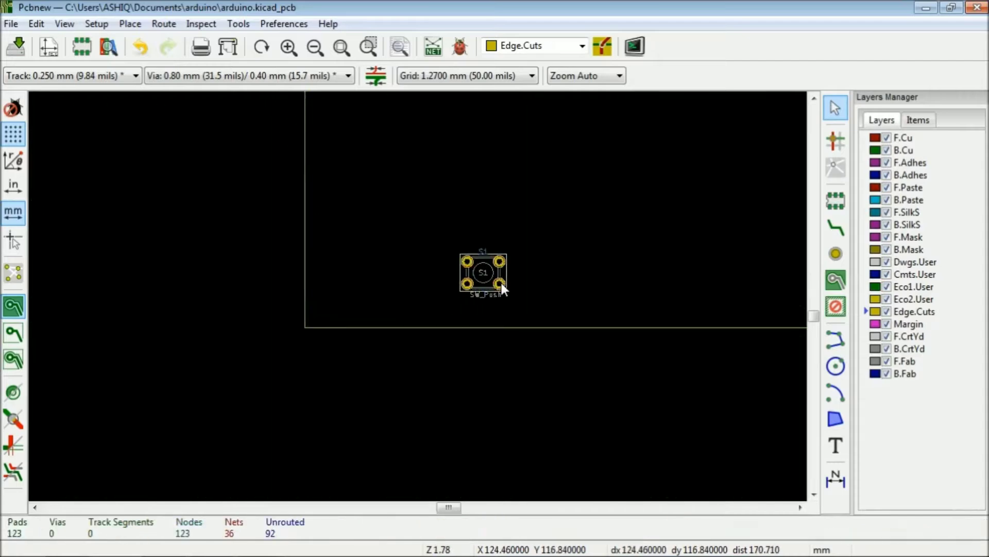
# Place barrel jack J1 against the board's left edge, above and to the left of push button S1
pyautogui.scroll(-1, 502, 283)
pyautogui.press('m')
pyautogui.scroll(1, 415, 304)
pyautogui.scroll(2, 417, 305)
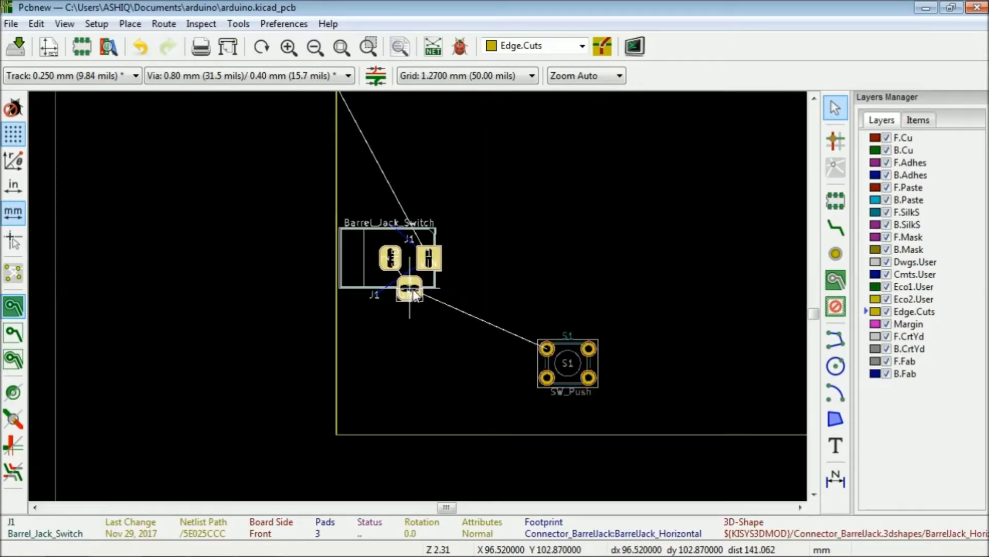
pyautogui.click(413, 290)
# Rotate the ATmega8A-PU footprint U1 to 270° and place it horizontally near the centre of the board
pyautogui.scroll(-3, 412, 289)
pyautogui.press('m')
pyautogui.press('r')
pyautogui.press('r')
pyautogui.press('r')
pyautogui.scroll(2, 539, 261)
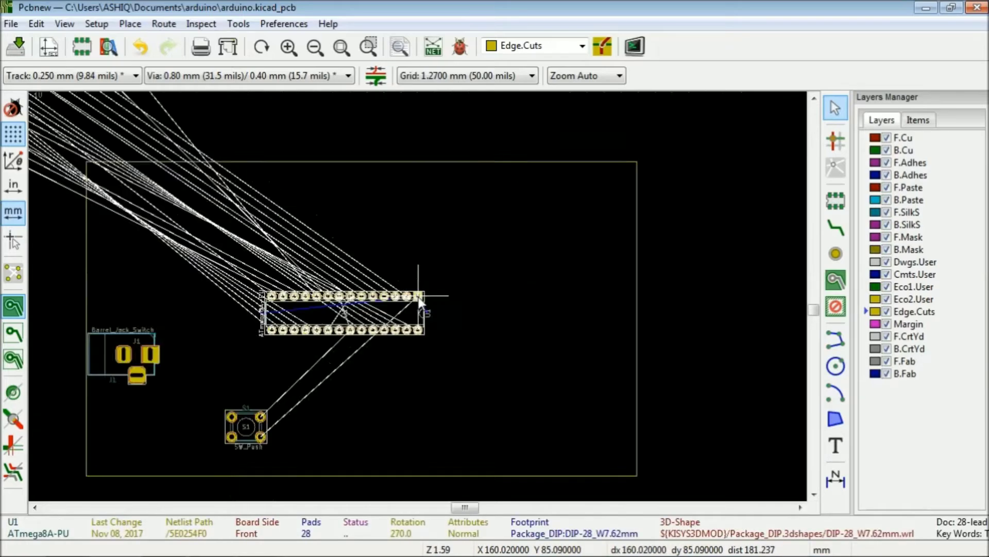
pyautogui.scroll(5, 420, 301)
pyautogui.scroll(-8, 541, 291)
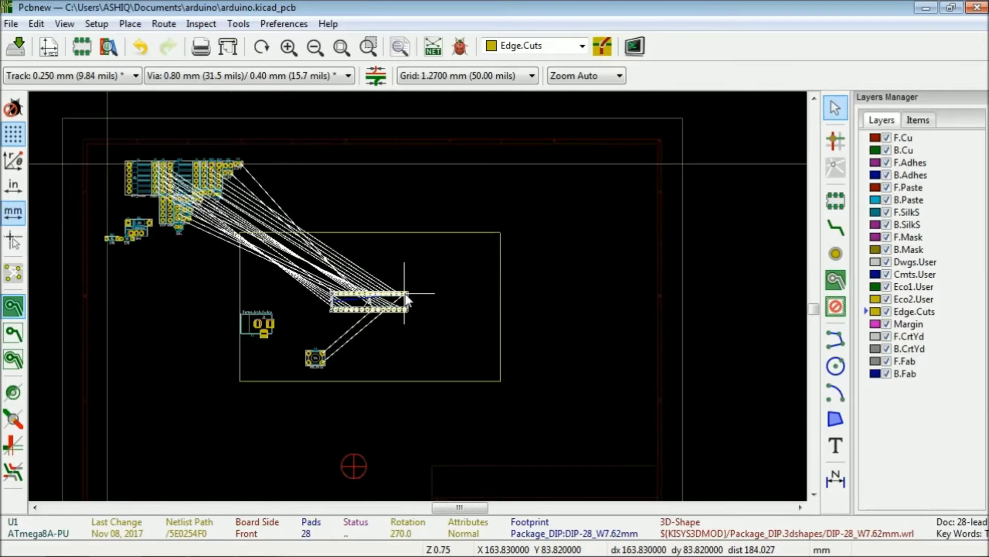
pyautogui.click(407, 299)
# Rotate the ISP_PGMR header J4 to 90° and place it on the board's top edge, right of centre, with its pins pointing outward
pyautogui.scroll(5, 115, 199)
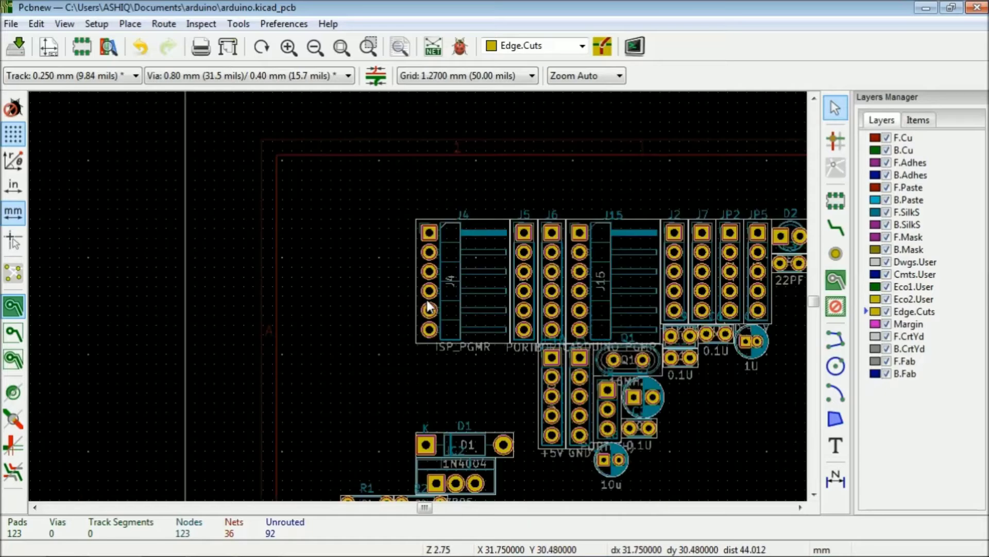
pyautogui.press('m')
pyautogui.scroll(-3, 430, 309)
pyautogui.scroll(3, 552, 330)
pyautogui.press('r')
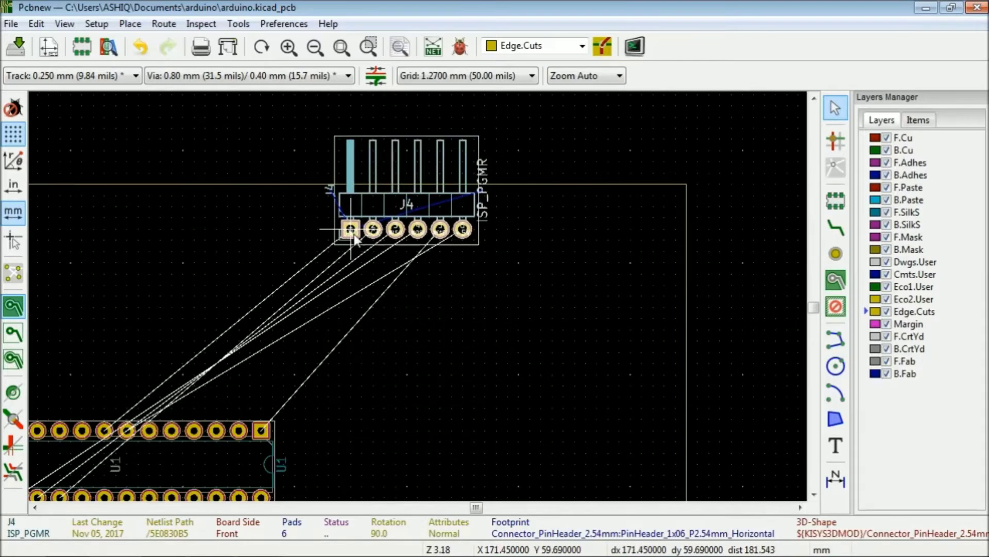
pyautogui.click(354, 235)
# Place the ARDUINO_PGMR header J15 on the board's bottom edge, opposite J4, with its pins pointing outward
pyautogui.scroll(-4, 354, 236)
pyautogui.scroll(3, 203, 234)
pyautogui.press('m')
pyautogui.scroll(-5, 418, 299)
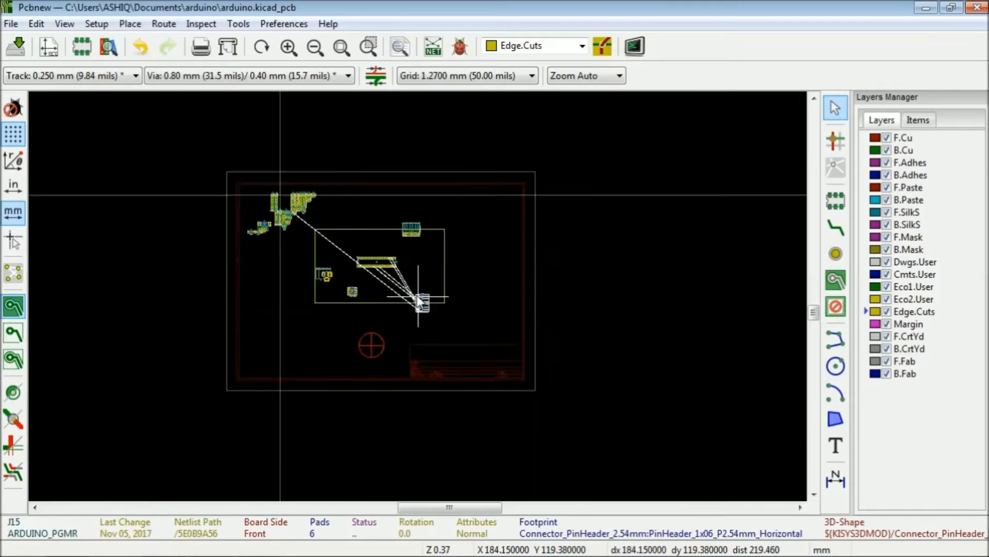
pyautogui.scroll(4, 418, 299)
pyautogui.click(416, 308)
# Rotate the +12V header J2 to 90° and place it along the bottom edge, below barrel jack J1
pyautogui.scroll(-4, 418, 295)
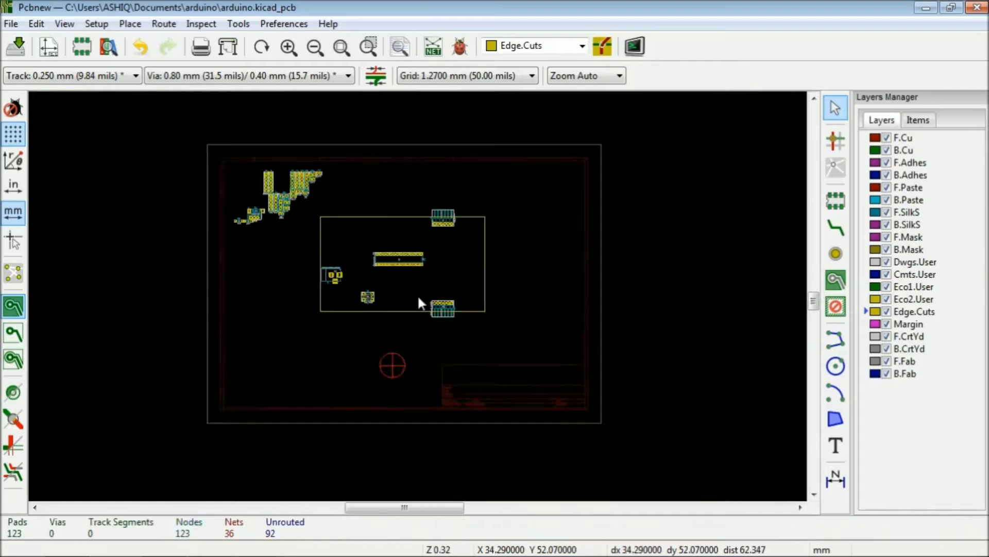
pyautogui.scroll(5, 417, 298)
pyautogui.scroll(-1, 442, 288)
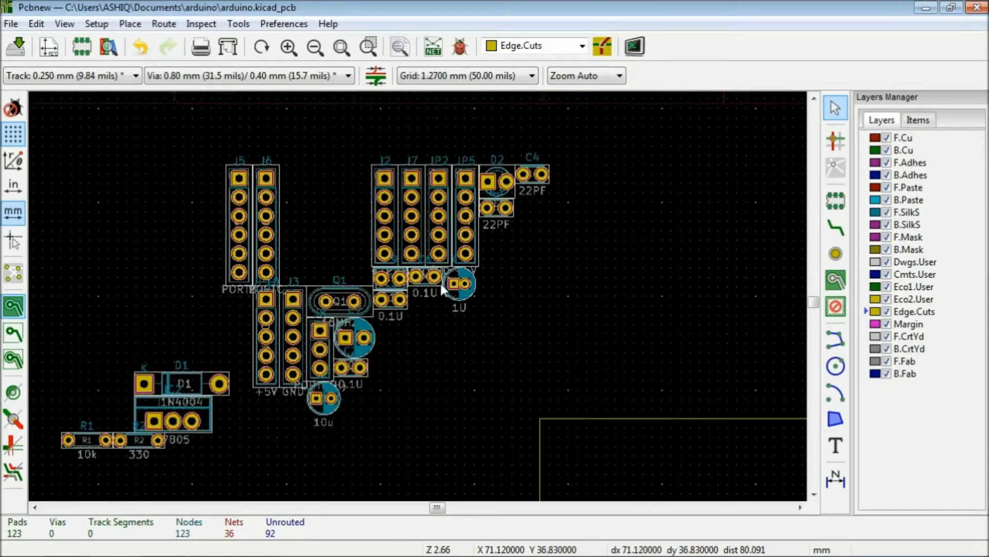
pyautogui.scroll(3, 437, 220)
pyautogui.press('m')
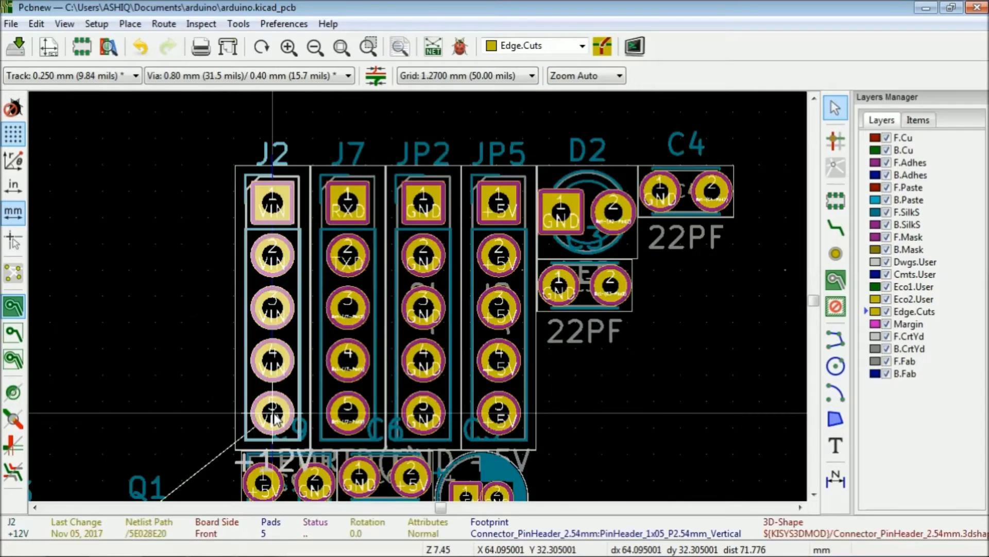
pyautogui.scroll(-8, 273, 412)
pyautogui.scroll(4, 456, 392)
pyautogui.press('r')
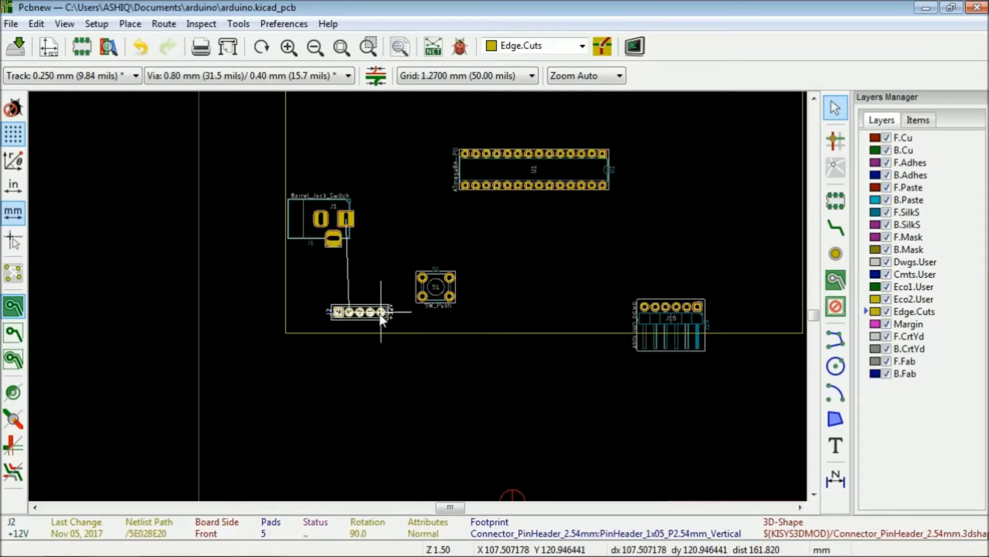
pyautogui.click(380, 312)
# Rotate the 10u capacitor C8 by 180° and place it in the board's upper-left corner
pyautogui.scroll(-3, 366, 219)
pyautogui.scroll(5, 367, 221)
pyautogui.press('m')
pyautogui.scroll(-3, 304, 389)
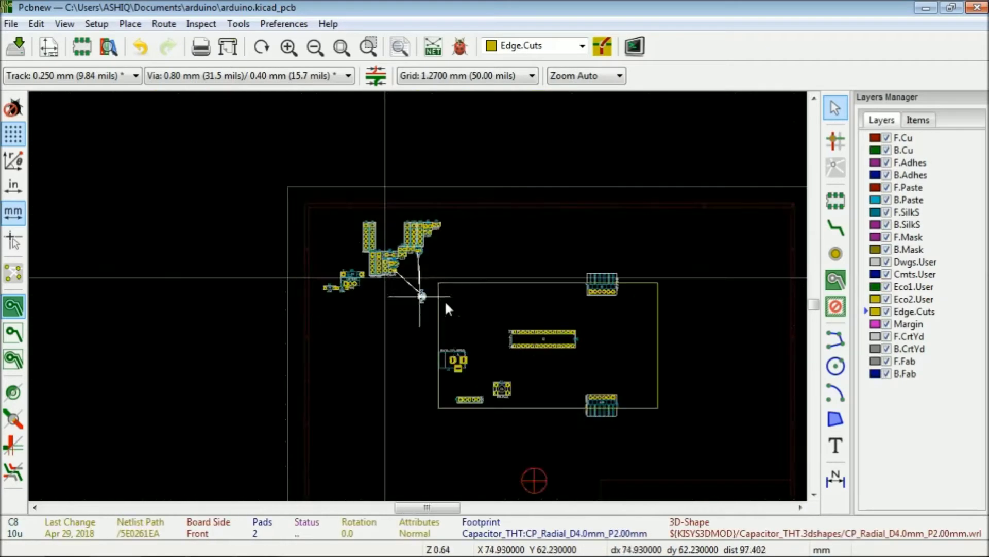
pyautogui.scroll(3, 468, 308)
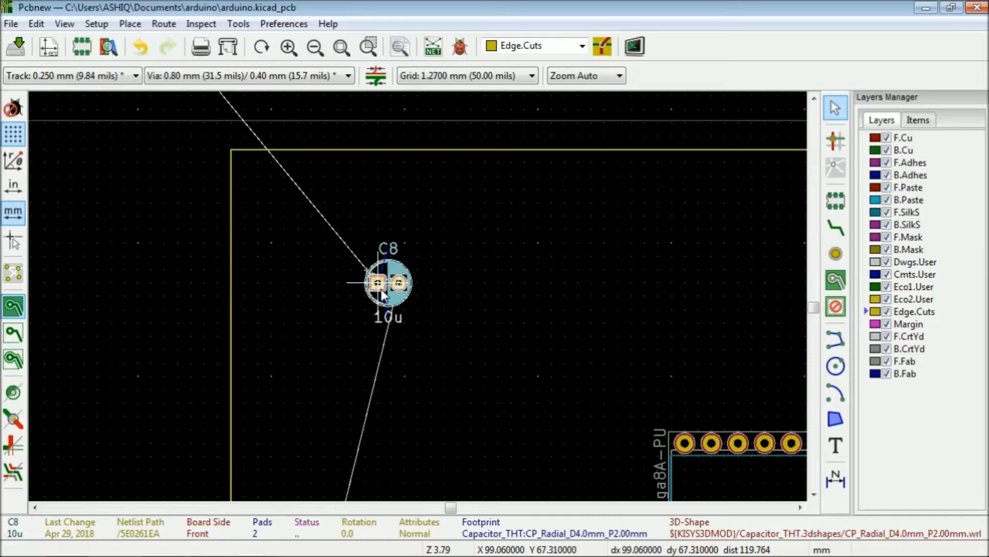
pyautogui.press('r')
pyautogui.scroll(-3, 310, 265)
pyautogui.scroll(4, 416, 287)
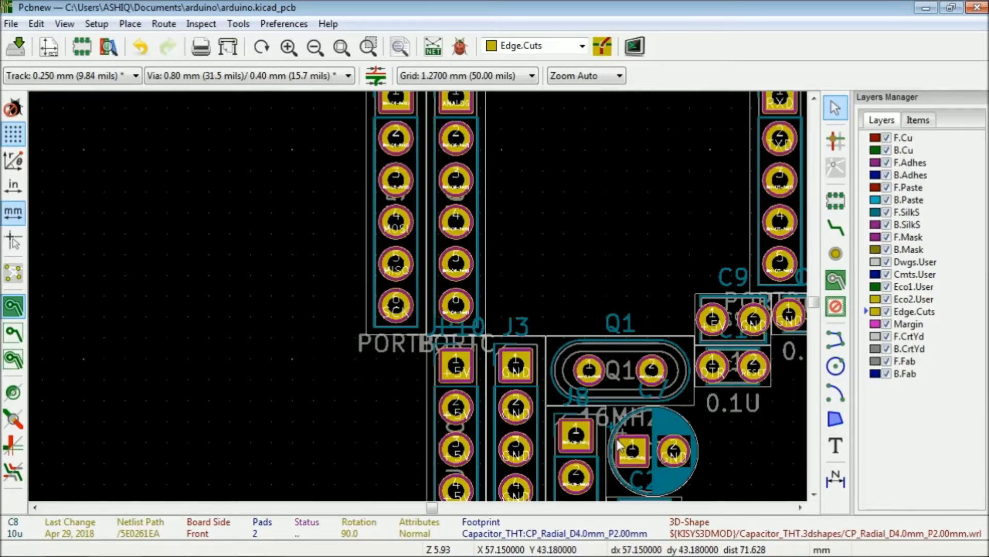
pyautogui.scroll(-2, 641, 356)
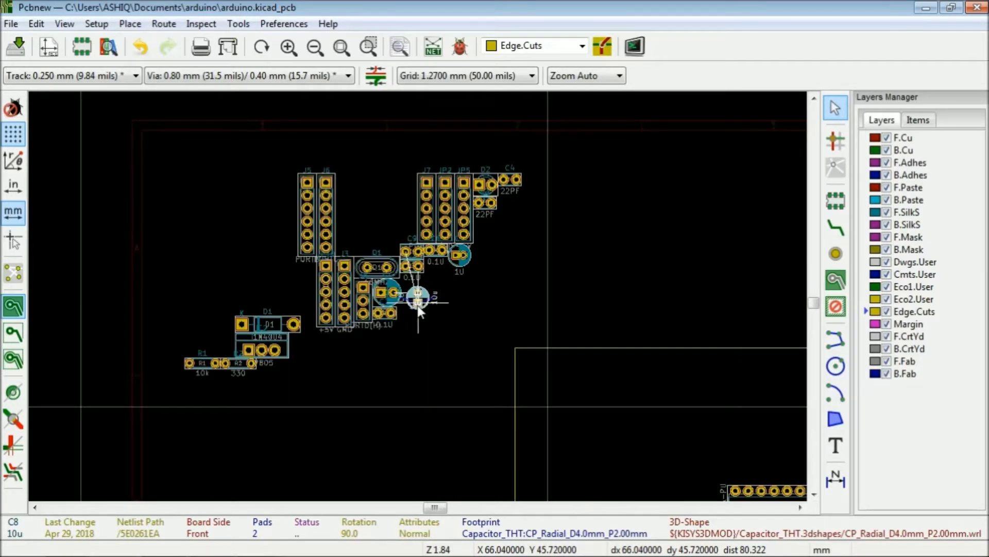
pyautogui.scroll(3, 419, 297)
pyautogui.press('r')
pyautogui.click(331, 276)
# Place the 1U capacitor C5 to the right of C8, and the 100u capacitor C7 just above barrel jack J1
pyautogui.scroll(-3, 82, 213)
pyautogui.scroll(3, 401, 156)
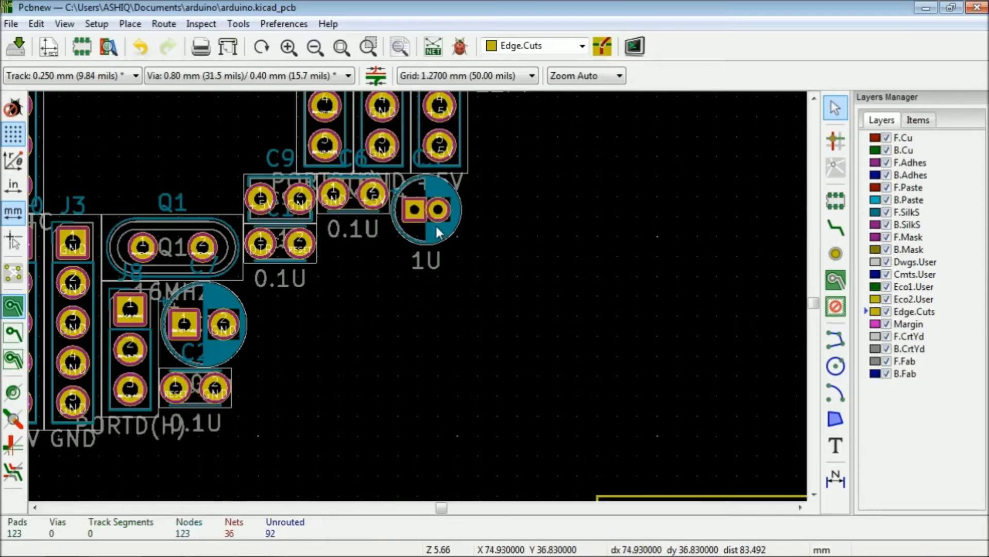
pyautogui.press('m')
pyautogui.scroll(-3, 600, 457)
pyautogui.press('m')
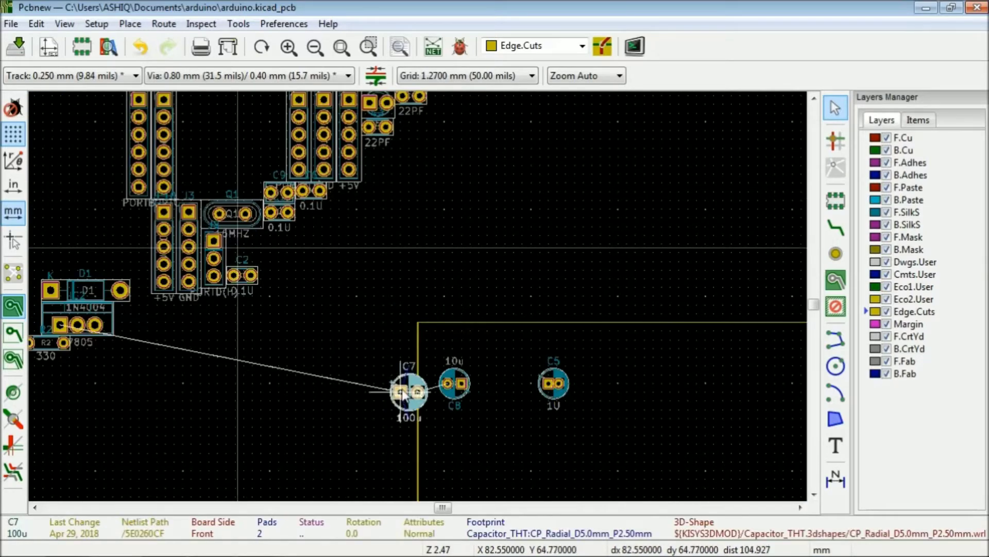
pyautogui.scroll(2, 409, 398)
pyautogui.click(421, 293)
# Rotate the 1N4004 diode D1 to 270° and place it vertically just right of barrel jack J1
pyautogui.scroll(-3, 421, 294)
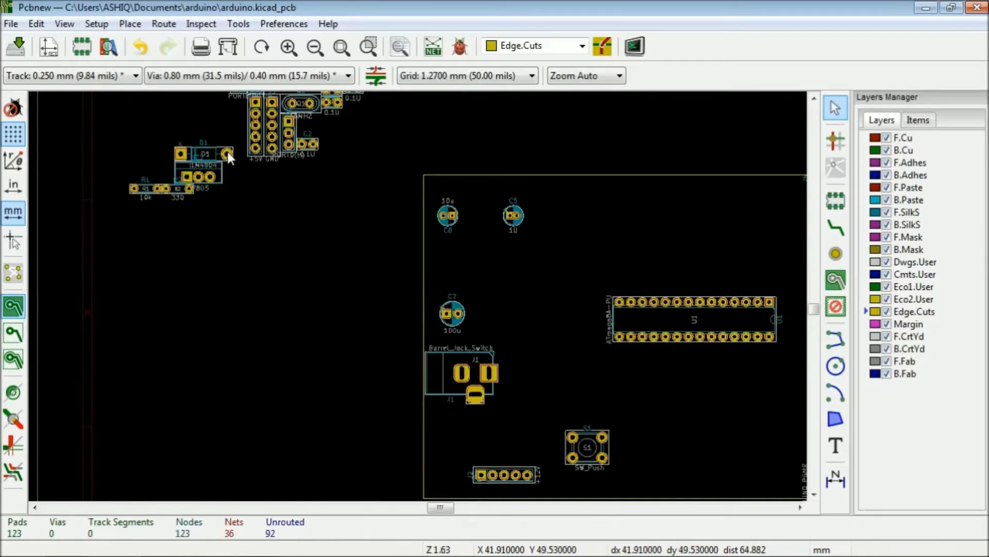
pyautogui.press('m')
pyautogui.press('r')
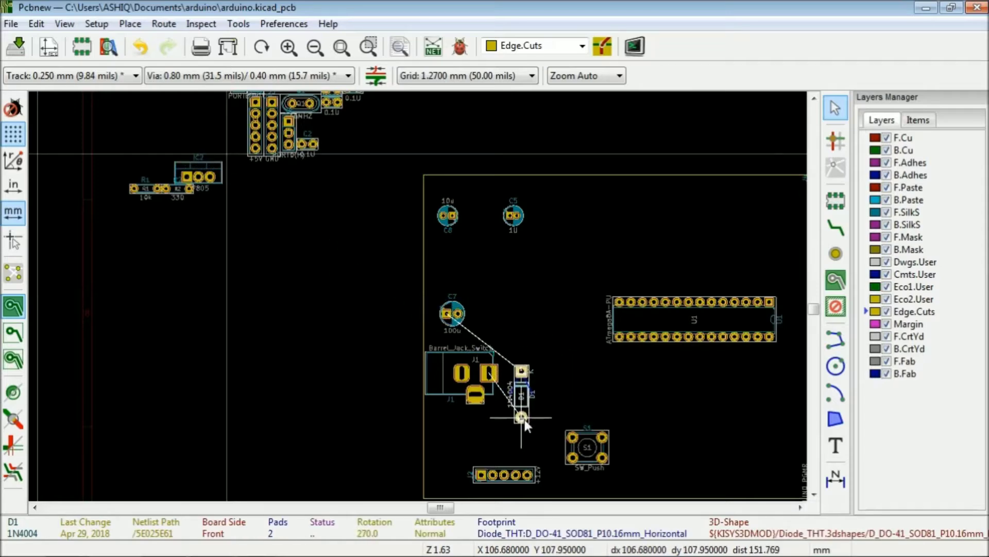
pyautogui.click(525, 419)
# Place the L7805 regulator IC2 vertically between C8 and C7, and the 330 resistor R2 vertically to its right
pyautogui.press('m')
pyautogui.press('r')
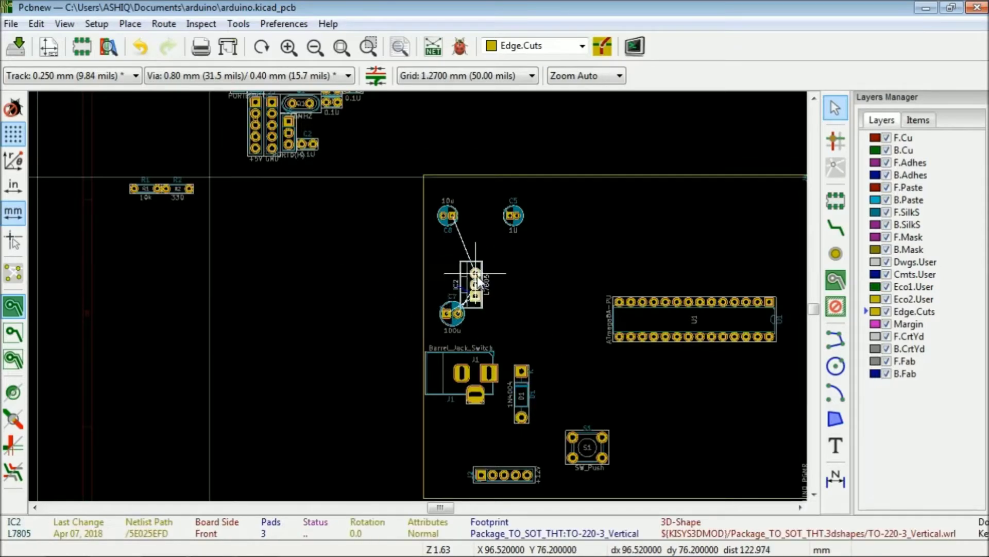
pyautogui.click(457, 257)
pyautogui.press('m')
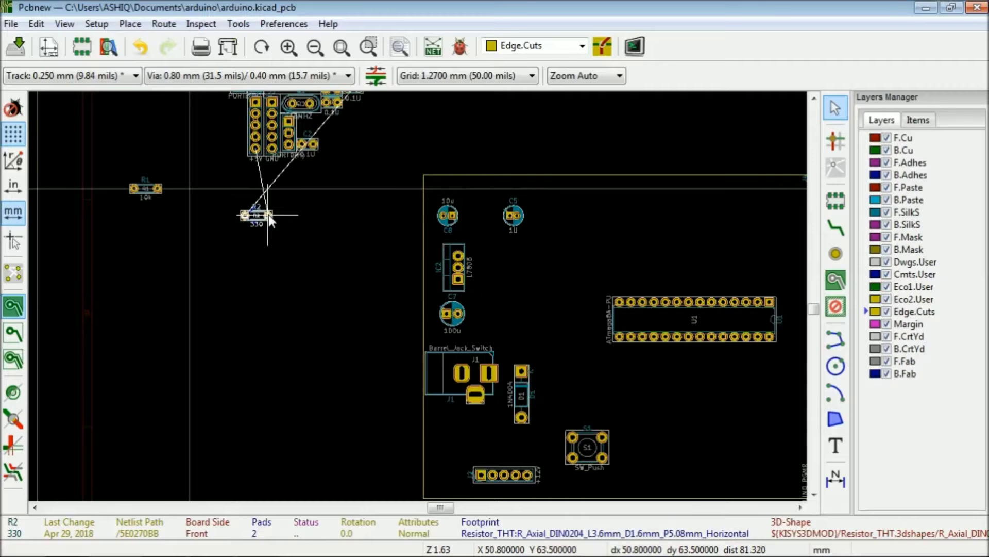
pyautogui.click(496, 280)
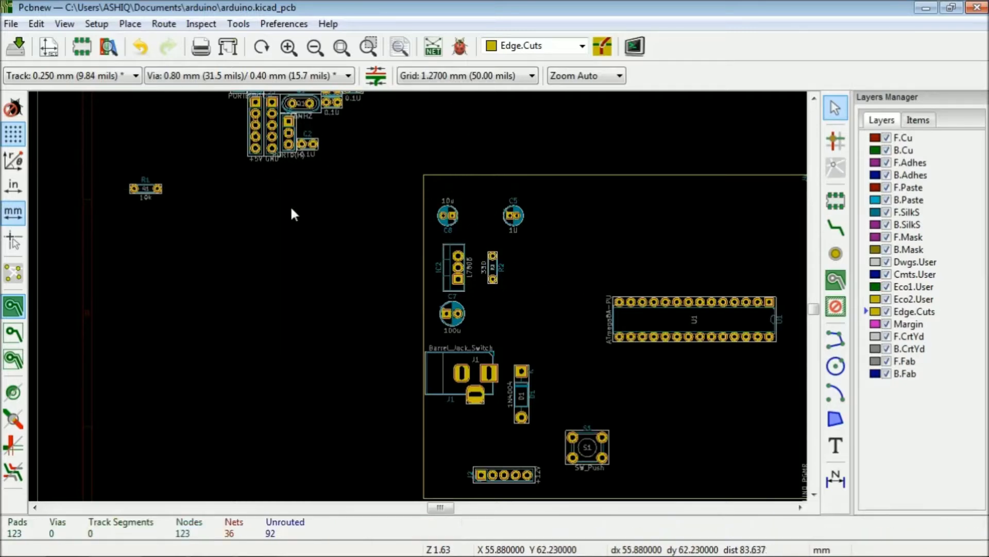
# Place the 16MHZ crystal Q1 horizontally just below the right half of the ATmega8A-PU U1
pyautogui.scroll(-4, 290, 205)
pyautogui.scroll(5, 479, 326)
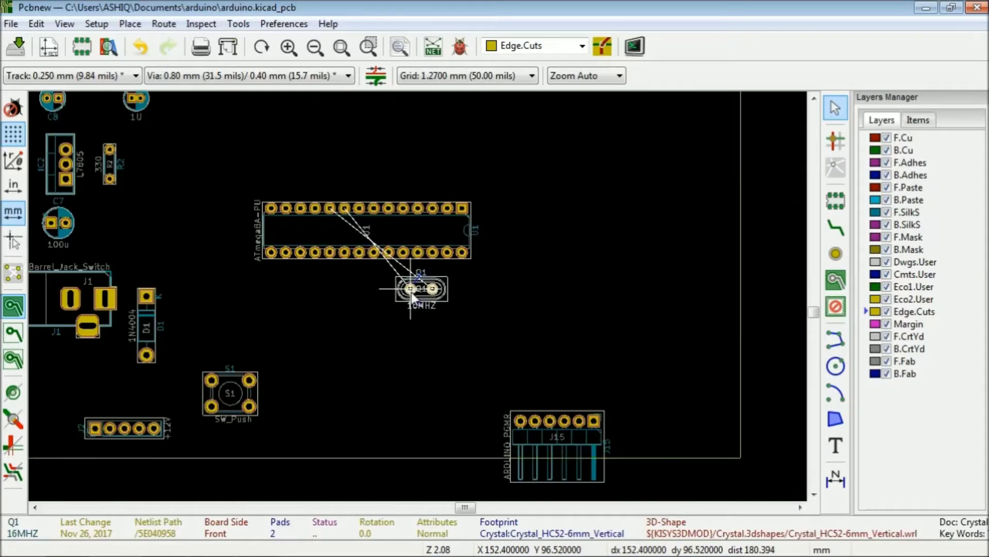
pyautogui.click(410, 291)
# Place the 22PF capacitors C3 and C4 horizontally below crystal Q1, C3 at its lower left and C4 at its lower right
pyautogui.scroll(-3, 411, 291)
pyautogui.scroll(3, 412, 293)
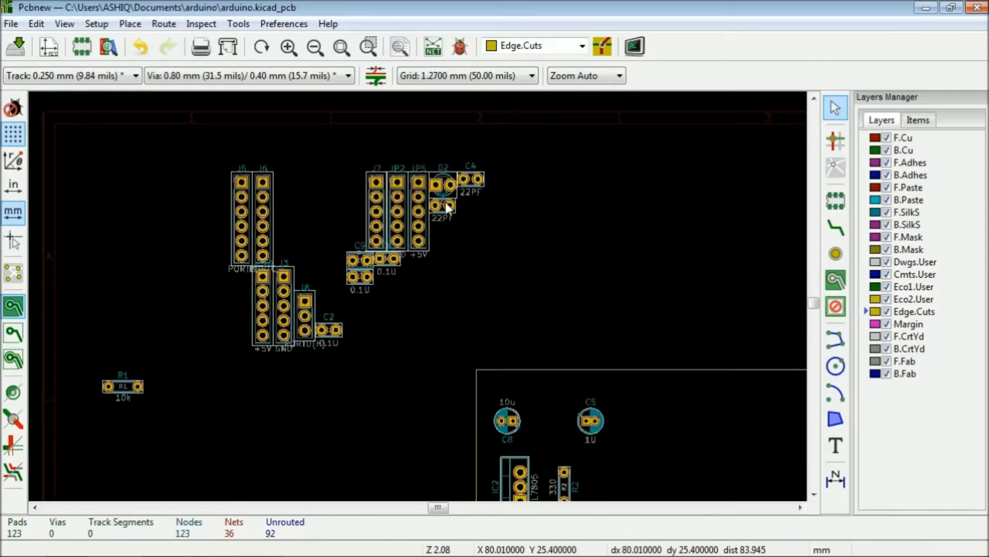
pyautogui.press('m')
pyautogui.scroll(-2, 418, 295)
pyautogui.scroll(5, 411, 288)
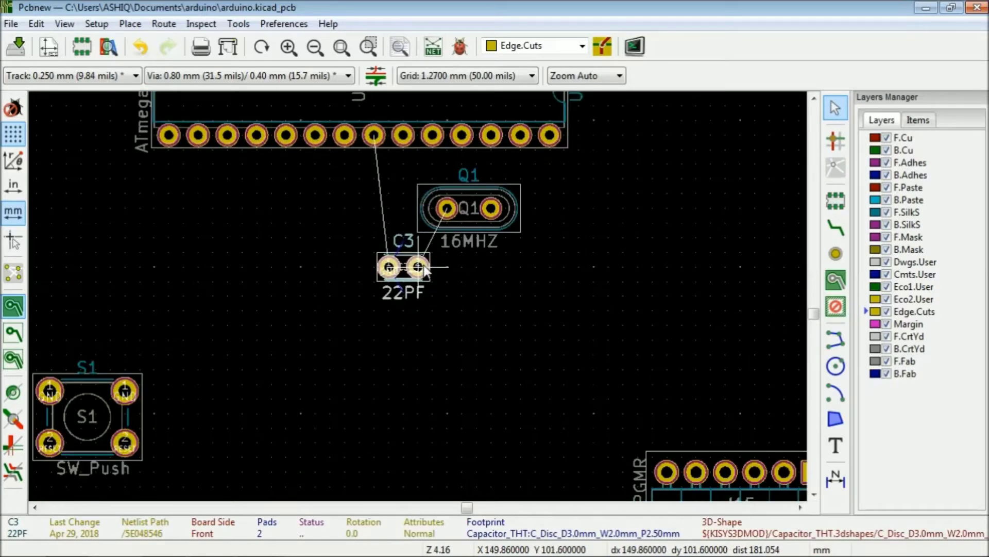
pyautogui.click(424, 266)
pyautogui.scroll(-4, 424, 267)
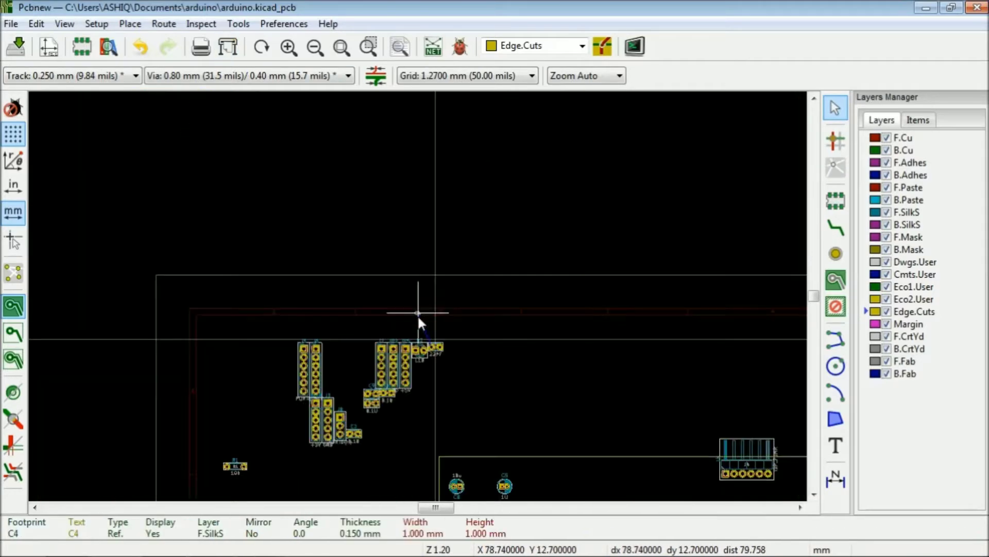
pyautogui.scroll(6, 417, 314)
pyautogui.press('m')
pyautogui.scroll(-5, 459, 299)
pyautogui.scroll(3, 564, 437)
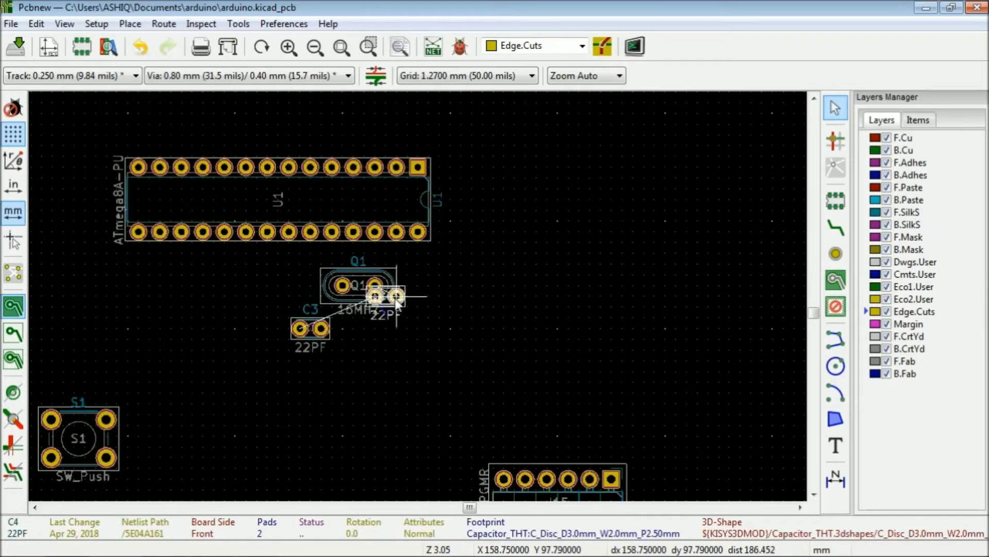
pyautogui.click(405, 330)
# Place the LED D2 on the board just right of the 100u capacitor C7
pyautogui.scroll(-5, 405, 330)
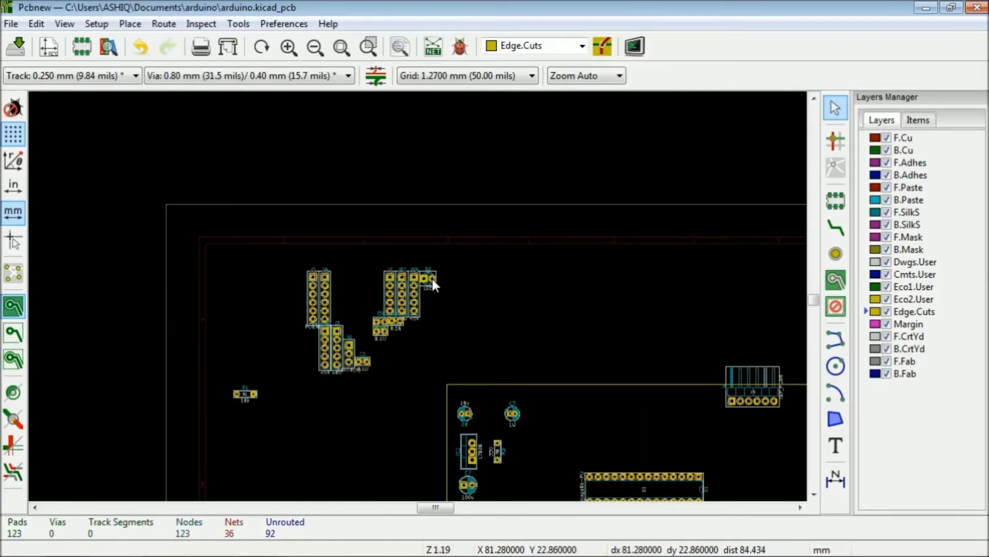
pyautogui.press('m')
pyautogui.scroll(-4, 432, 280)
pyautogui.scroll(9, 432, 342)
pyautogui.click(417, 296)
# Rotate the +5V header JP5 to horizontal and place it along the board's top edge, above C8 and C5
pyautogui.scroll(-7, 418, 296)
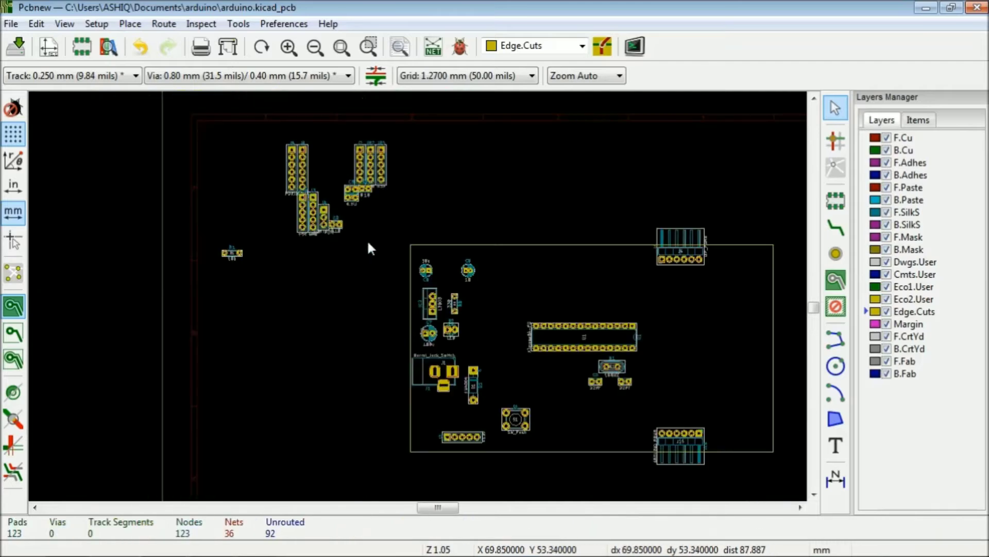
pyautogui.scroll(7, 370, 247)
pyautogui.press('m')
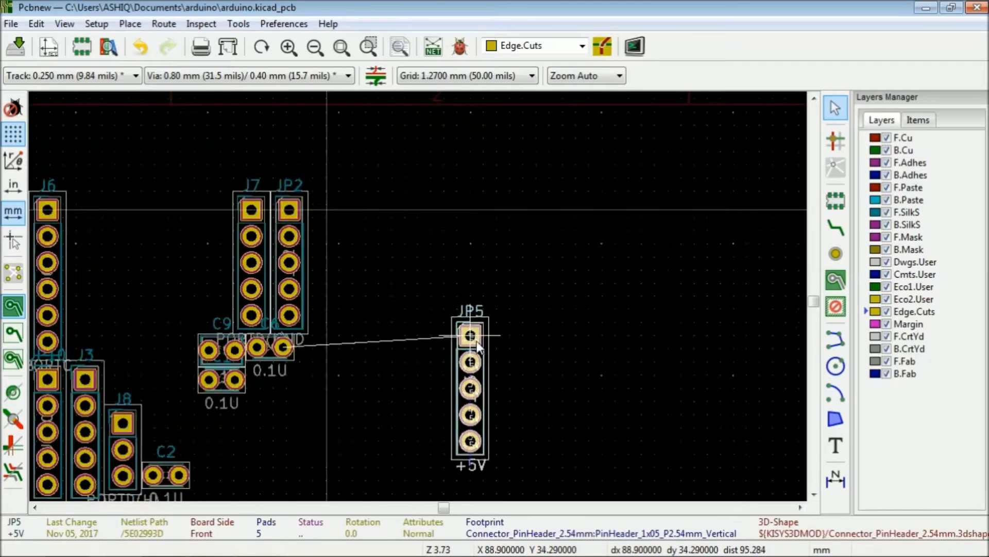
pyautogui.scroll(-4, 478, 347)
pyautogui.click(453, 374)
# Rotate the PORTB header J5 to horizontal with pin 1 on the right and place it above the right end of U1
pyautogui.scroll(4, 334, 231)
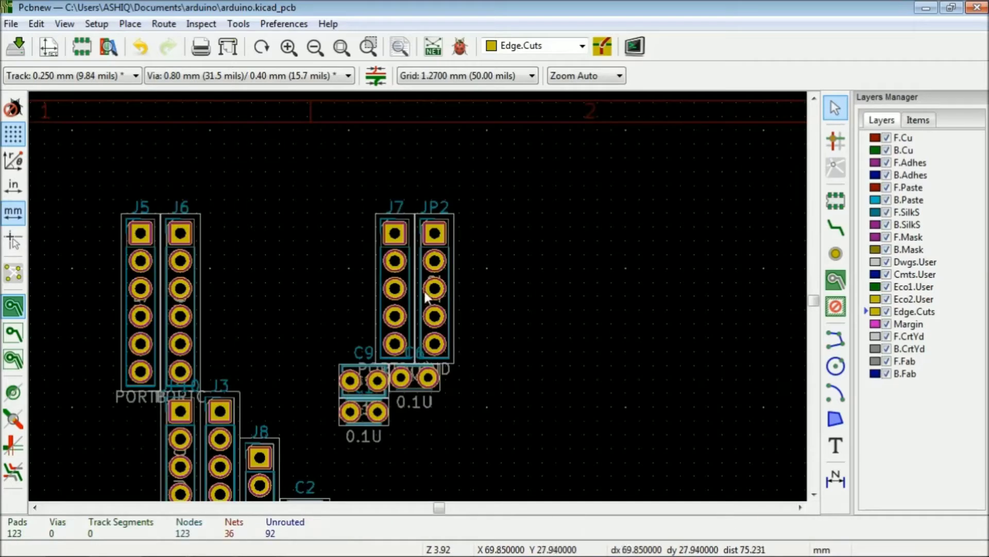
pyautogui.press('m')
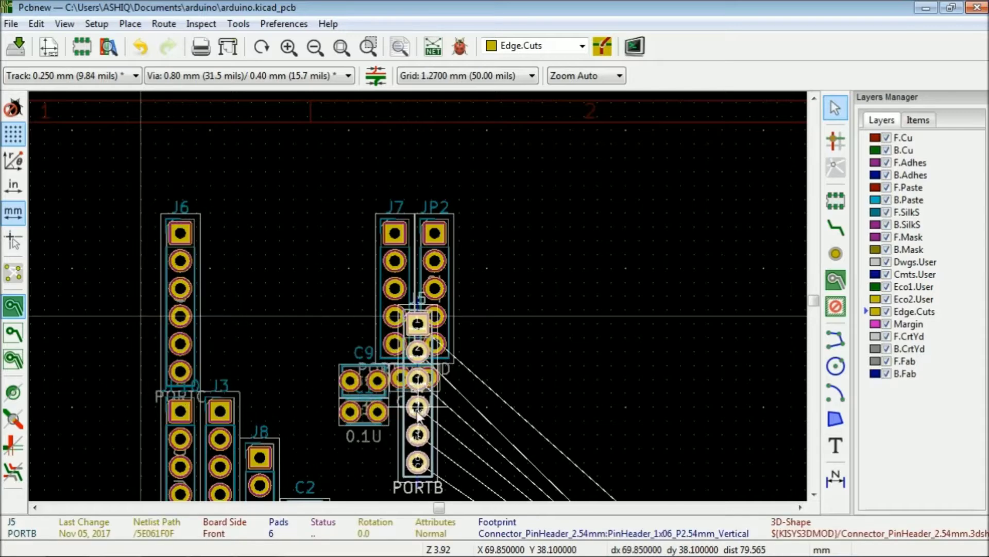
pyautogui.scroll(-7, 420, 332)
pyautogui.scroll(4, 601, 355)
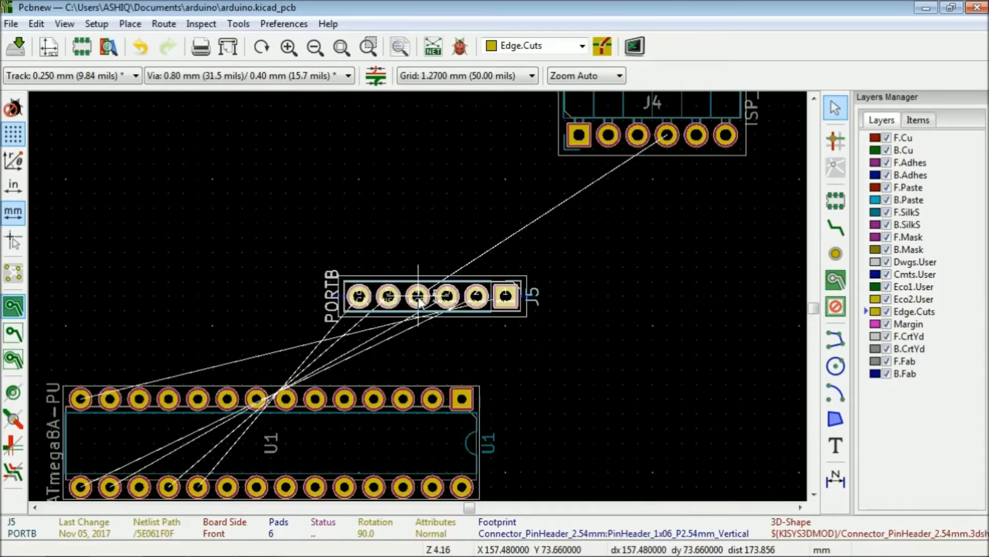
pyautogui.click(420, 312)
# Rotate the PORTC header J6 to horizontal with pin 1 on the left and place it above the left end of U1
pyautogui.scroll(-3, 420, 312)
pyautogui.scroll(5, 421, 308)
pyautogui.scroll(-1, 290, 357)
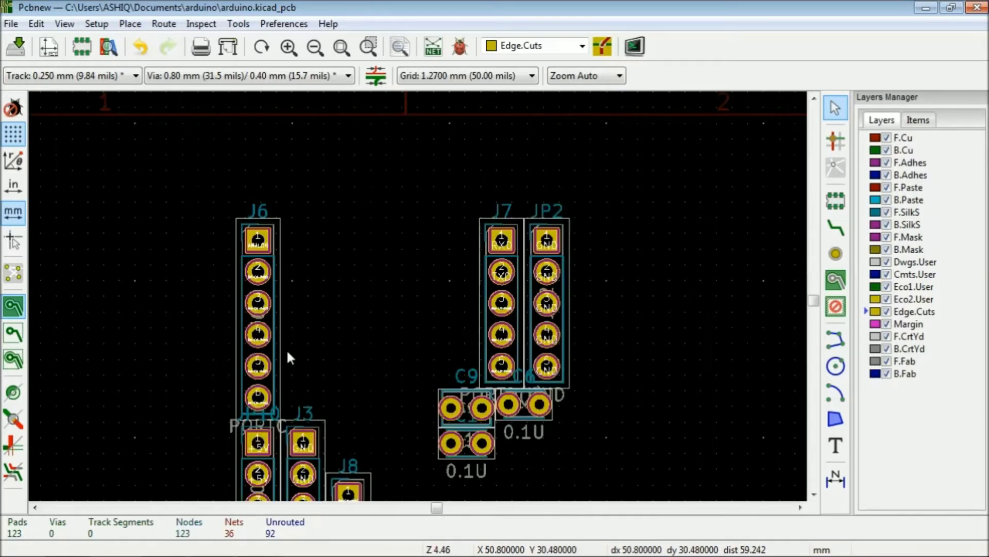
pyautogui.press('m')
pyautogui.scroll(-5, 268, 347)
pyautogui.scroll(2, 420, 298)
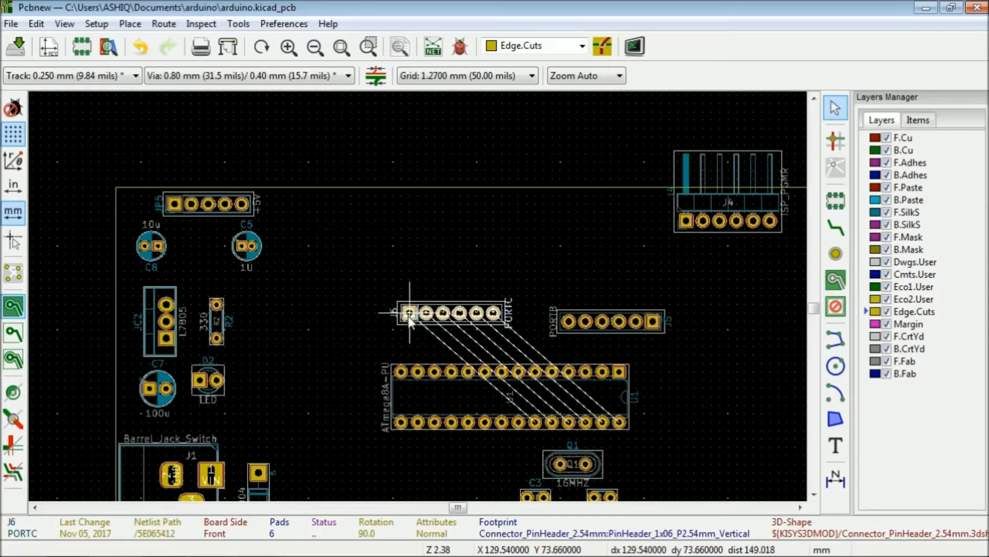
pyautogui.click(391, 324)
# Rotate the 0.1u capacitor C9 by 180° and place it above U1, between the PORTC and PORTB headers
pyautogui.scroll(-1, 150, 136)
pyautogui.scroll(3, 251, 267)
pyautogui.press('m')
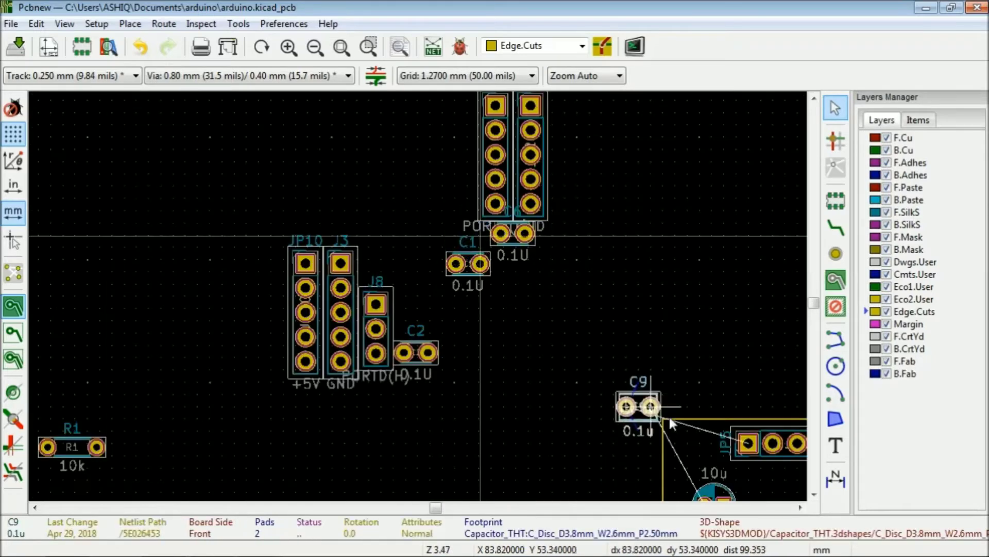
pyautogui.scroll(-4, 732, 443)
pyautogui.press('r')
pyautogui.scroll(4, 639, 369)
pyautogui.press('r')
pyautogui.click(397, 355)
# Rotate the GND header JP2 to horizontal and place it along the board's top edge, right of the +5V header JP5
pyautogui.scroll(-4, 397, 355)
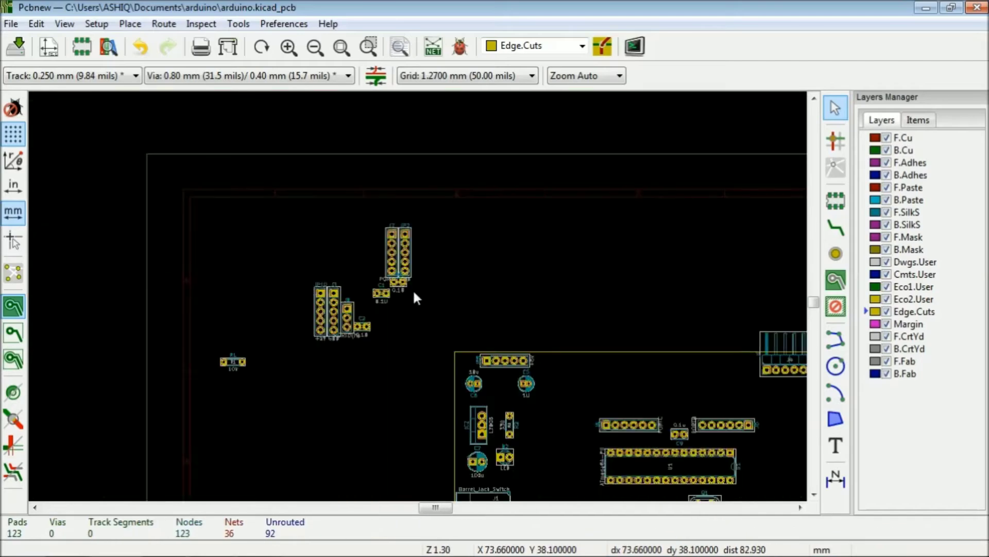
pyautogui.scroll(4, 388, 233)
pyautogui.press('m')
pyautogui.scroll(-7, 482, 309)
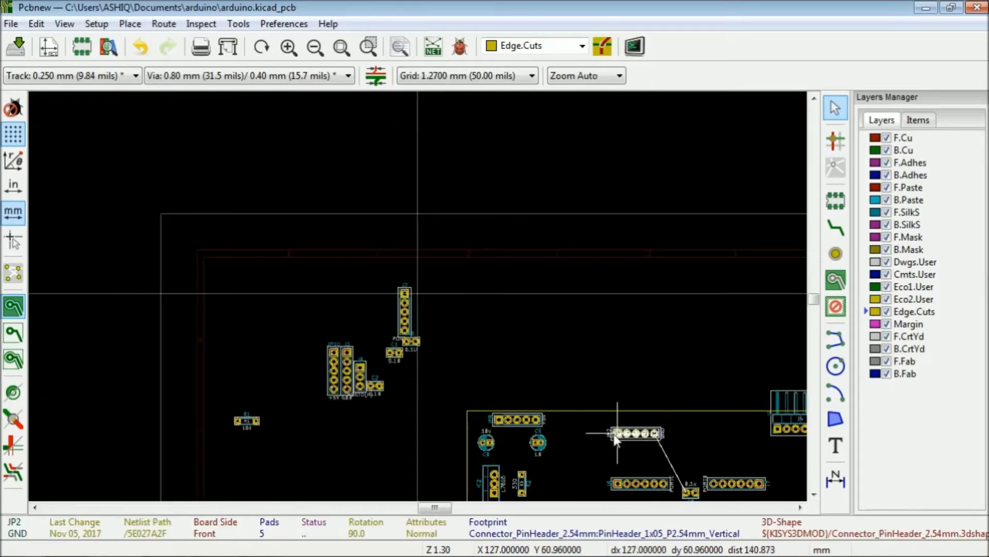
pyautogui.scroll(4, 617, 438)
pyautogui.click(409, 298)
# Rotate the PORTD(L) header J7 to horizontal with pin 1 on the right and place it below the left end of U1
pyautogui.scroll(-3, 410, 298)
pyautogui.press('m')
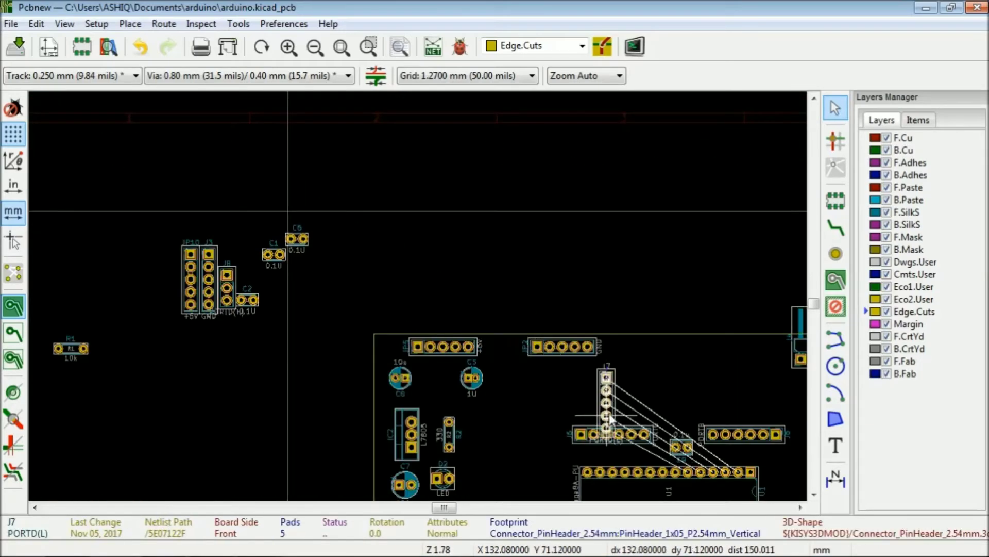
pyautogui.scroll(3, 611, 418)
pyautogui.press('r')
pyautogui.scroll(-3, 430, 278)
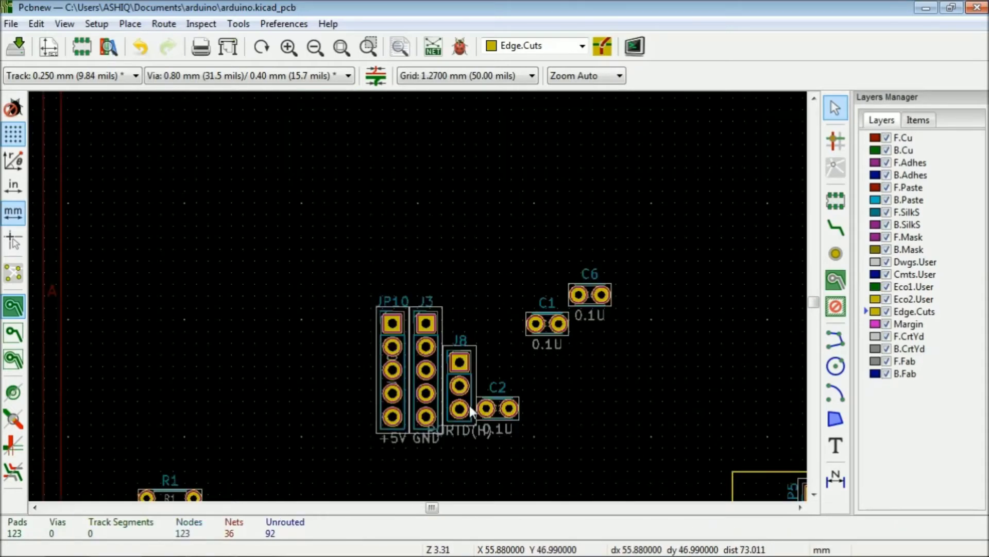
# Rotate the PORTD(H) header J8 to horizontal with pin 1 on the left and place it right of crystal Q1
pyautogui.press('m')
pyautogui.scroll(-6, 470, 405)
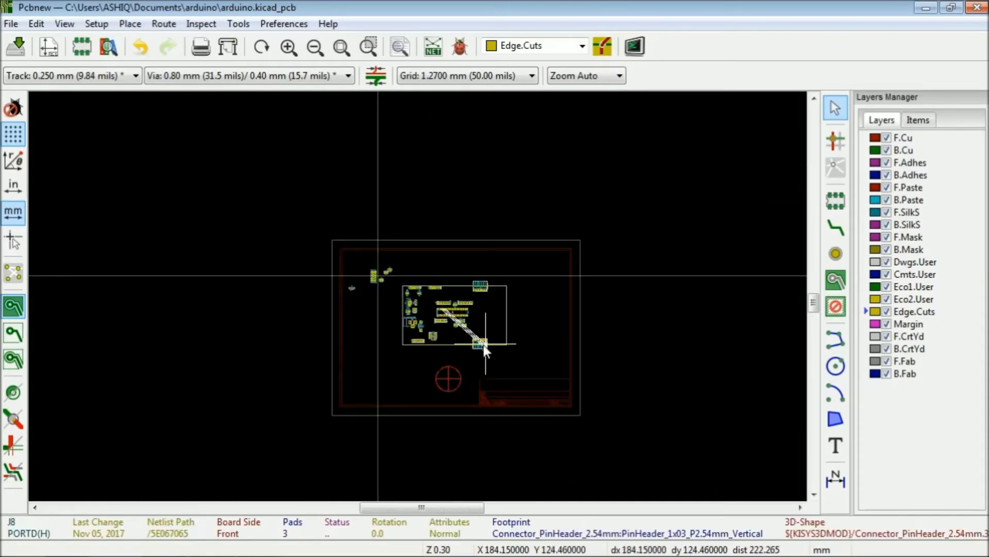
pyautogui.scroll(4, 483, 345)
pyautogui.press('r')
pyautogui.scroll(3, 411, 296)
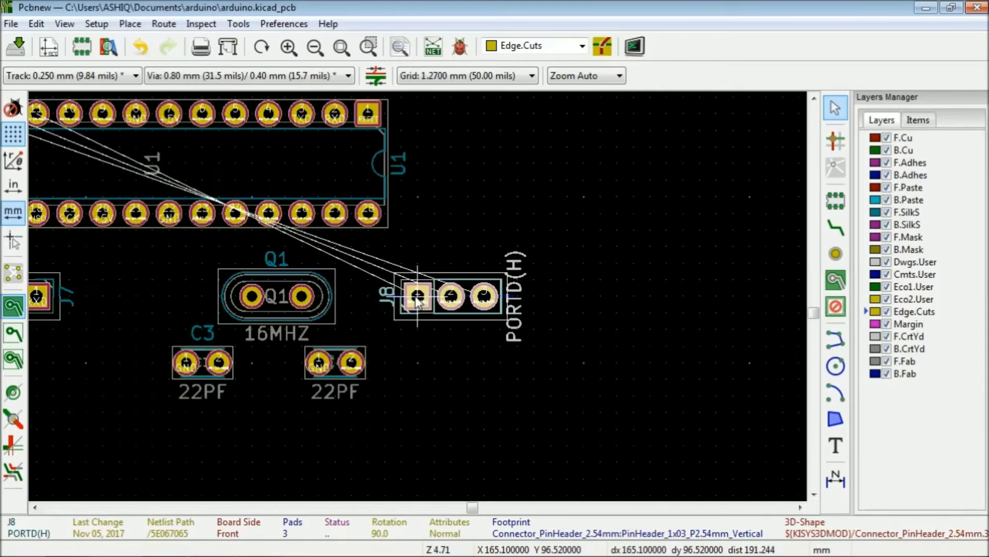
pyautogui.click(417, 298)
# Place the GND header J3 vertically near the board's right edge, above and to the right of the ARDUINO_PGMR connector J15
pyautogui.scroll(-4, 417, 298)
pyautogui.scroll(3, 141, 158)
pyautogui.click(426, 380)
pyautogui.click(427, 314)
pyautogui.press('m')
pyautogui.scroll(-6, 427, 314)
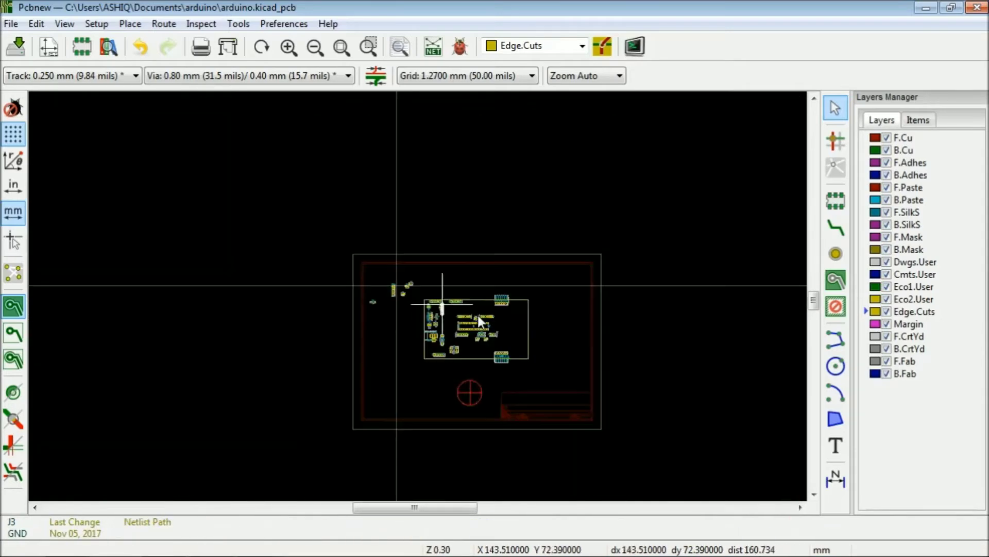
pyautogui.scroll(5, 376, 283)
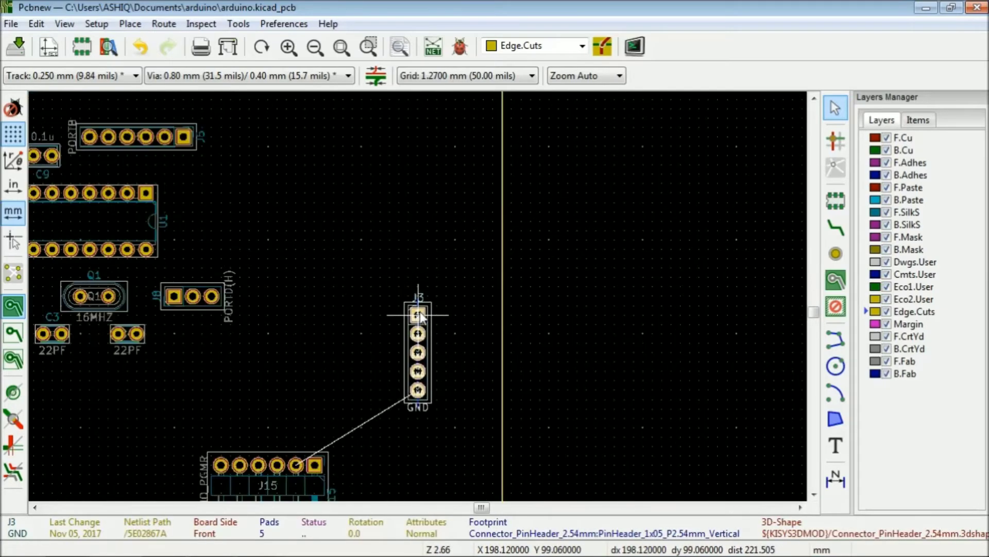
pyautogui.click(420, 314)
# Place the +5V header JP10 vertically near the board's right edge, directly above the GND header J3
pyautogui.scroll(-4, 285, 258)
pyautogui.click(265, 243)
pyautogui.press('m')
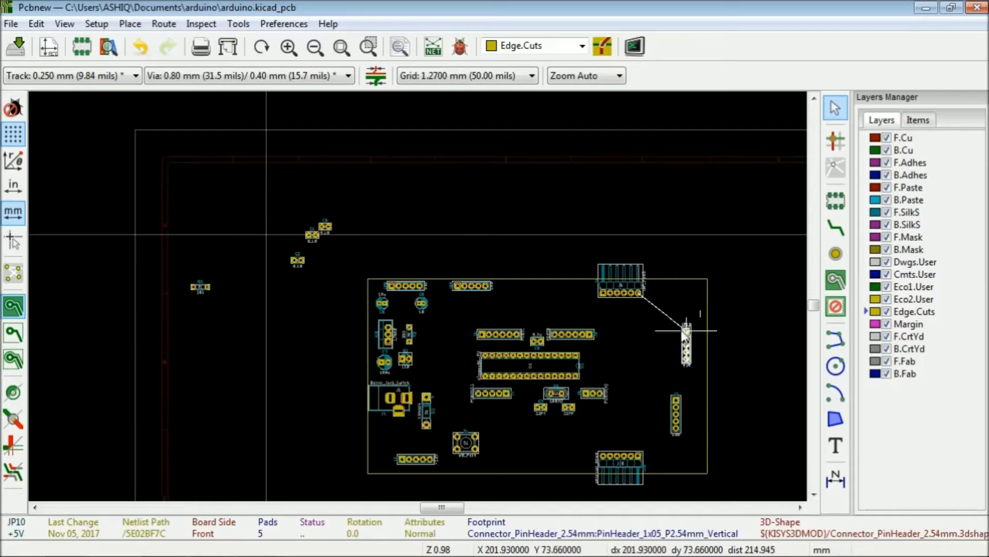
pyautogui.scroll(4, 679, 333)
pyautogui.click(412, 309)
# Rotate the 0.1U capacitor C6 to vertical and place it to the right of R2 and the LED D2
pyautogui.scroll(-4, 413, 309)
pyautogui.scroll(4, 295, 269)
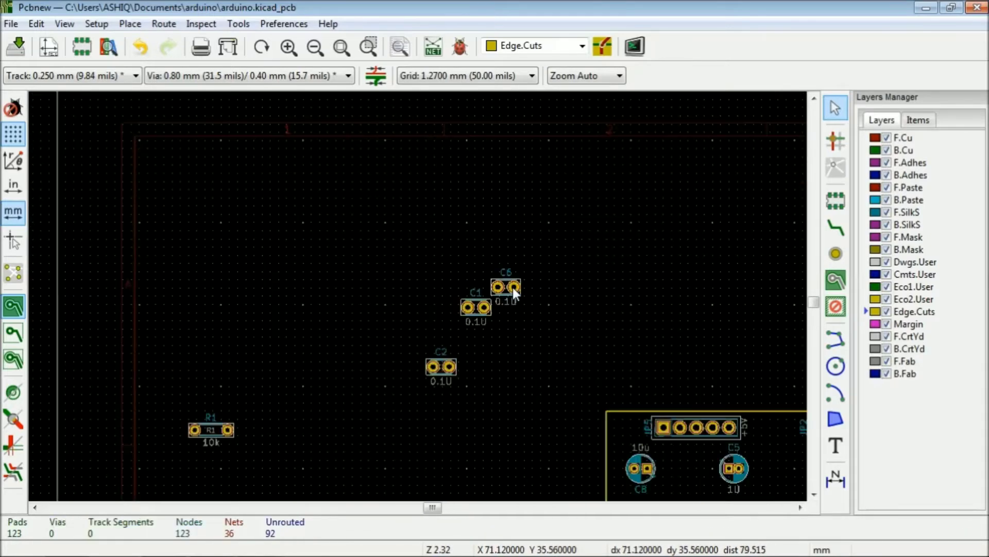
pyautogui.click(512, 287)
pyautogui.scroll(-2, 589, 407)
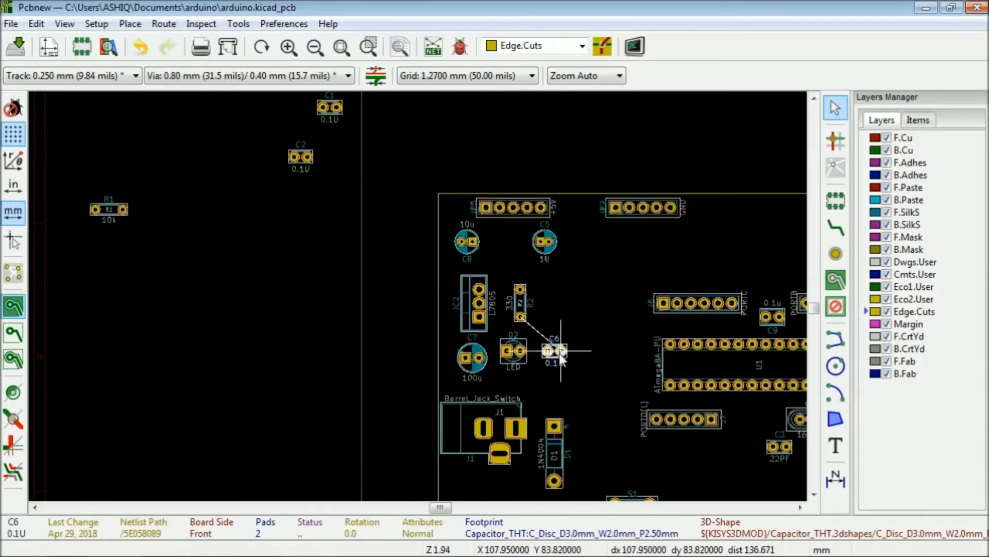
pyautogui.scroll(1, 561, 354)
pyautogui.press('r')
pyautogui.click(434, 293)
# Rotate the 0.1U capacitor C2 to vertical and place it just left of push switch S1
pyautogui.scroll(-1, 255, 190)
pyautogui.press('m')
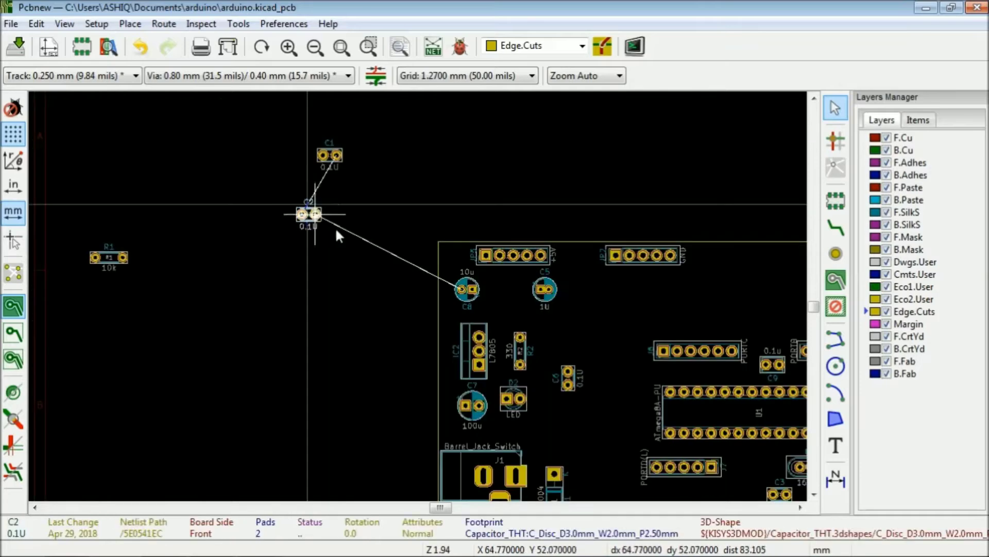
pyautogui.scroll(-1, 548, 344)
pyautogui.scroll(-1, 420, 340)
pyautogui.scroll(1, 436, 392)
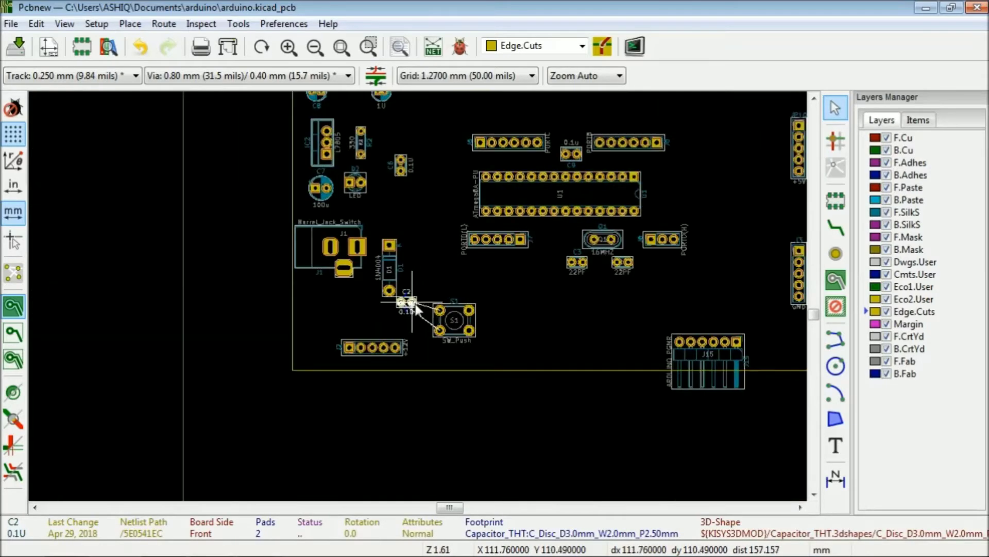
pyautogui.scroll(4, 409, 304)
pyautogui.press('r')
pyautogui.click(418, 297)
# Rotate the 0.1U capacitor C1 to vertical and place it just right of push switch S1
pyautogui.scroll(-5, 397, 278)
pyautogui.scroll(4, 358, 105)
pyautogui.press('m')
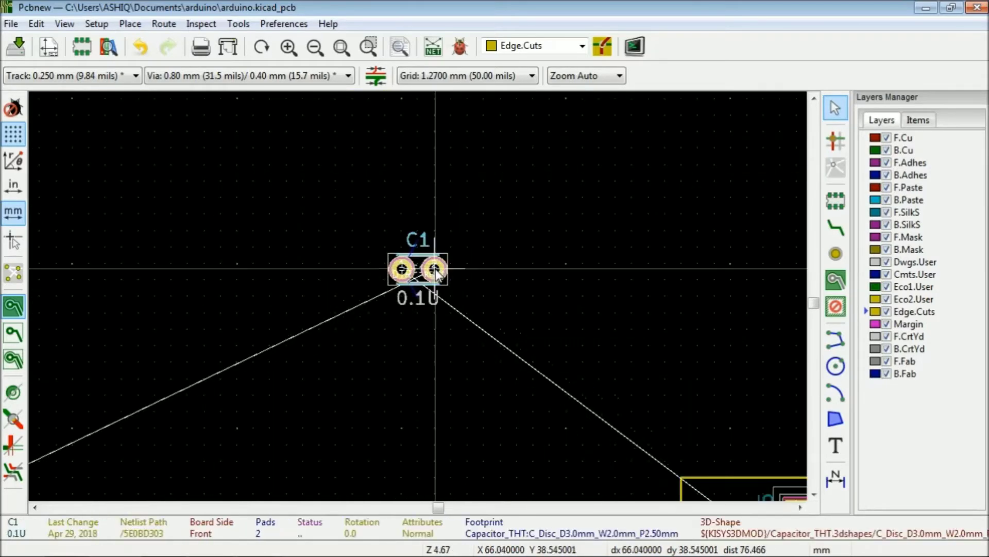
pyautogui.scroll(-4, 464, 341)
pyautogui.scroll(4, 505, 405)
pyautogui.press('r')
pyautogui.click(439, 315)
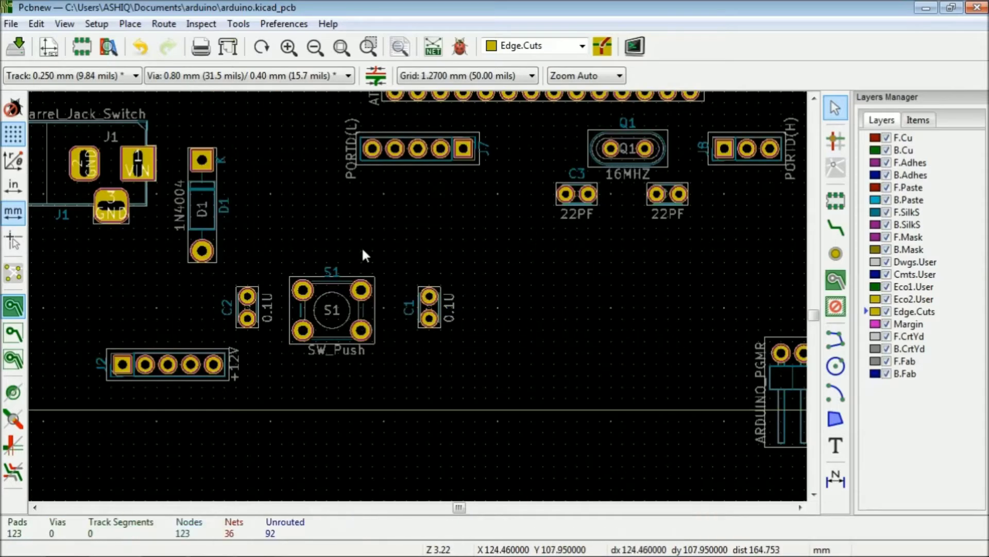
# Rotate the 10k resistor R1 to vertical and place it between diode D1 and the PORTD(L) header J7
pyautogui.scroll(-5, 365, 251)
pyautogui.scroll(3, 418, 298)
pyautogui.press('m')
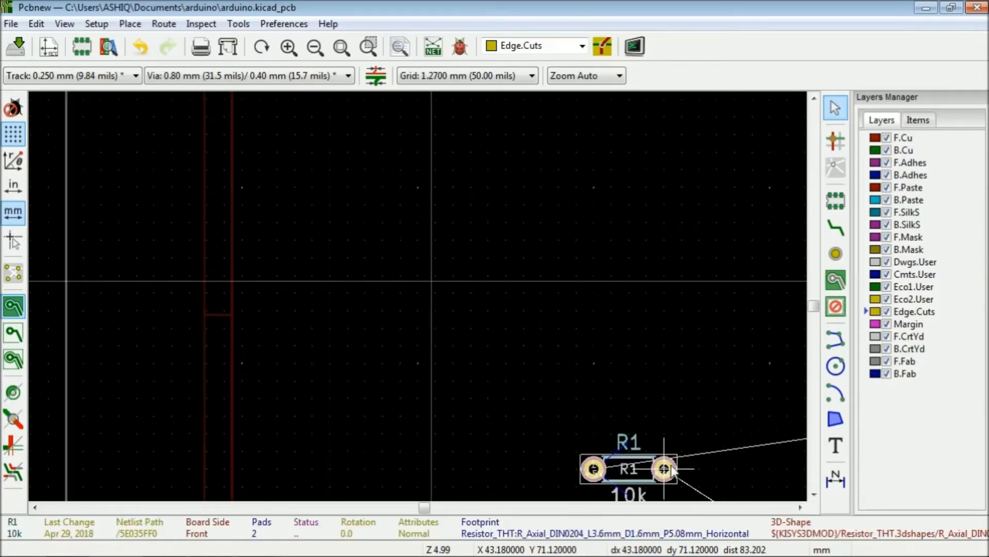
pyautogui.scroll(-1, 666, 466)
pyautogui.scroll(-4, 419, 297)
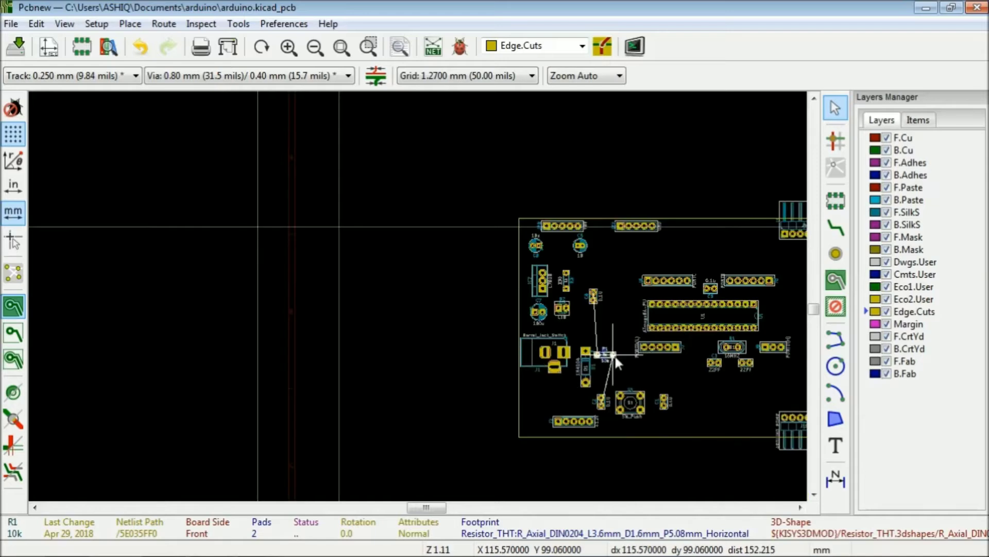
pyautogui.scroll(2, 596, 354)
pyautogui.press('r')
pyautogui.scroll(2, 414, 274)
pyautogui.press('r')
pyautogui.press('r')
pyautogui.scroll(-3, 419, 296)
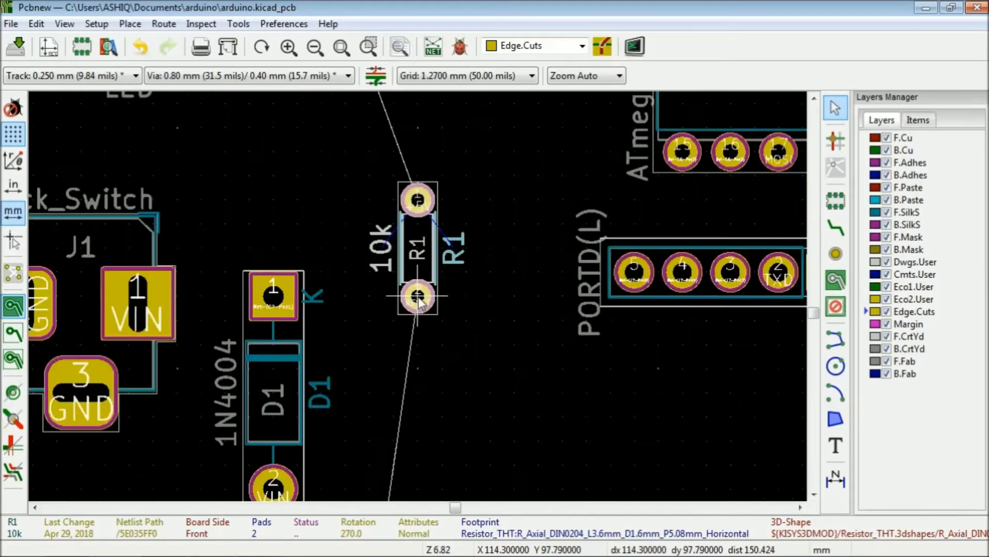
pyautogui.click(419, 297)
pyautogui.scroll(-2, 418, 297)
# Move the programmer headers J15 and J4 left along the board's bottom and top edges, in line with the right half of U1
pyautogui.scroll(-2, 419, 297)
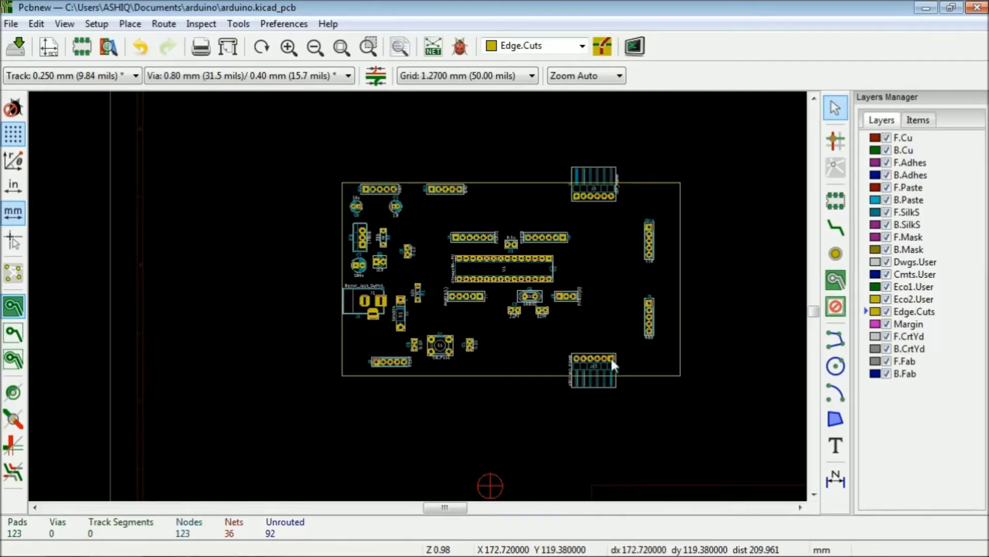
pyautogui.press('m')
pyautogui.click(538, 355)
pyautogui.press('m')
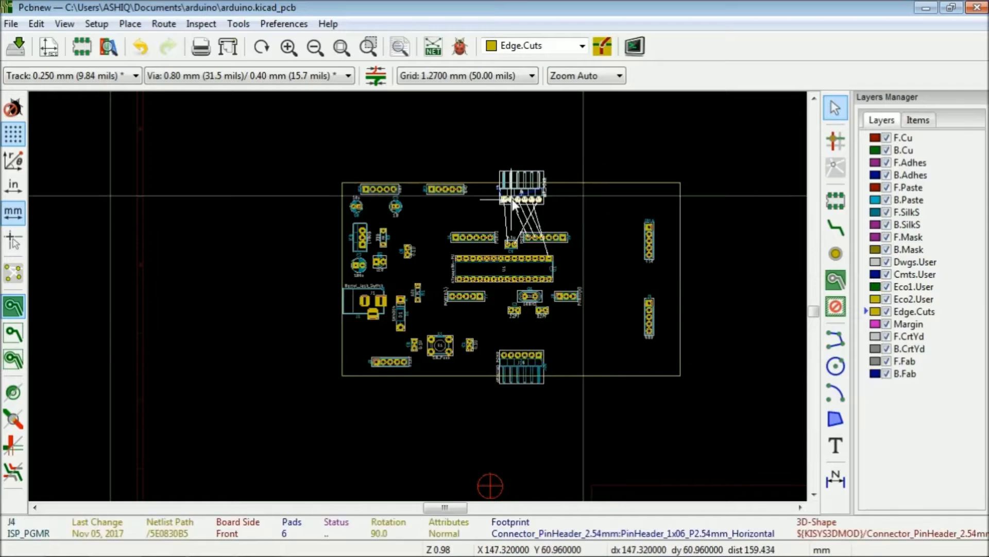
pyautogui.click(513, 199)
# Move the +5V header JP10 and the GND header J3 inward, just right of the PORTB and PORTD(H) headers
pyautogui.press('m')
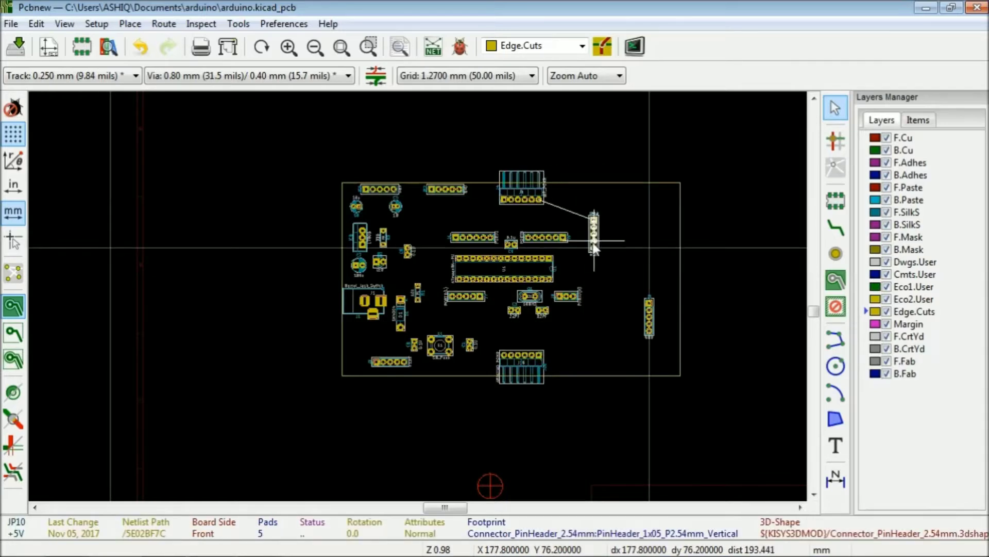
pyautogui.click(594, 247)
pyautogui.press('m')
pyautogui.click(680, 358)
pyautogui.scroll(2, 418, 297)
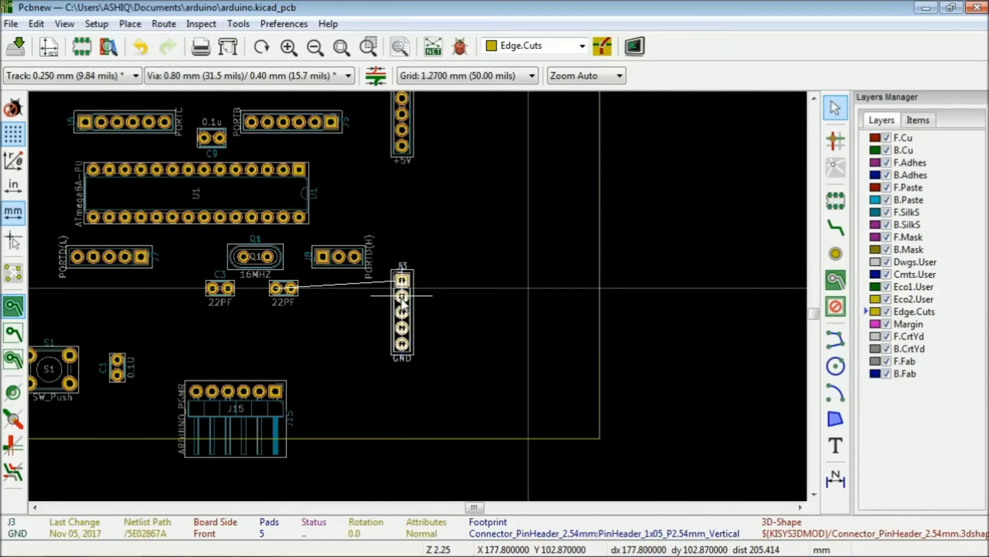
pyautogui.click(418, 297)
# Delete the vertical line that forms the right edge of the board outline
pyautogui.scroll(-2, 418, 297)
pyautogui.scroll(2, 503, 248)
pyautogui.click(418, 297)
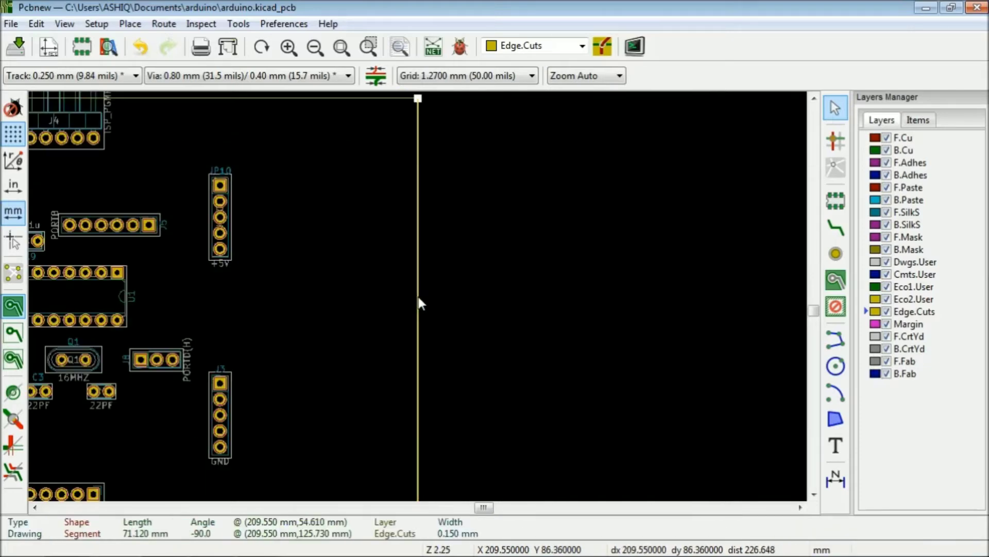
pyautogui.press('Delete')
# Draw a new vertical board edge on Edge.Cuts at about X 182.88 mm, from the bottom outline line to the top one
pyautogui.scroll(-2, 349, 241)
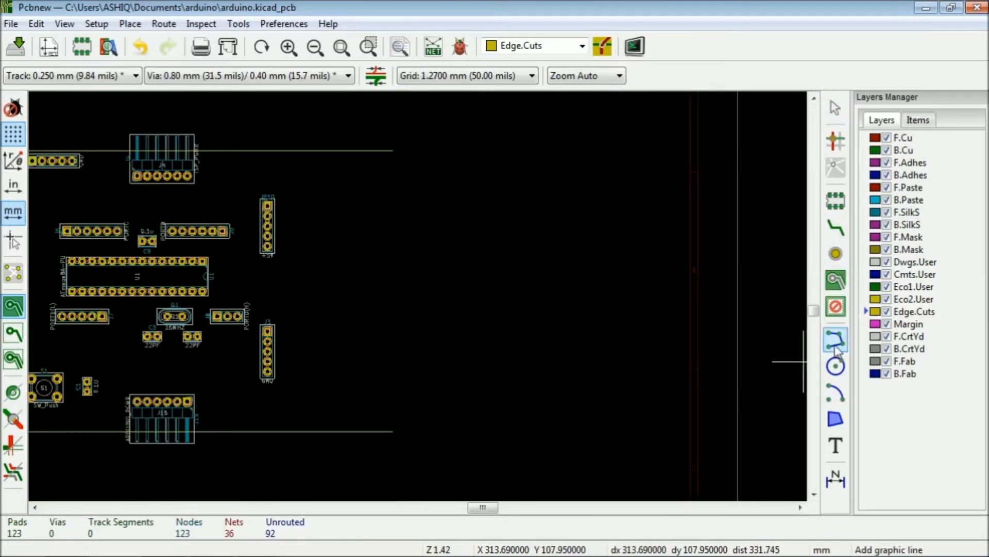
pyautogui.click(287, 431)
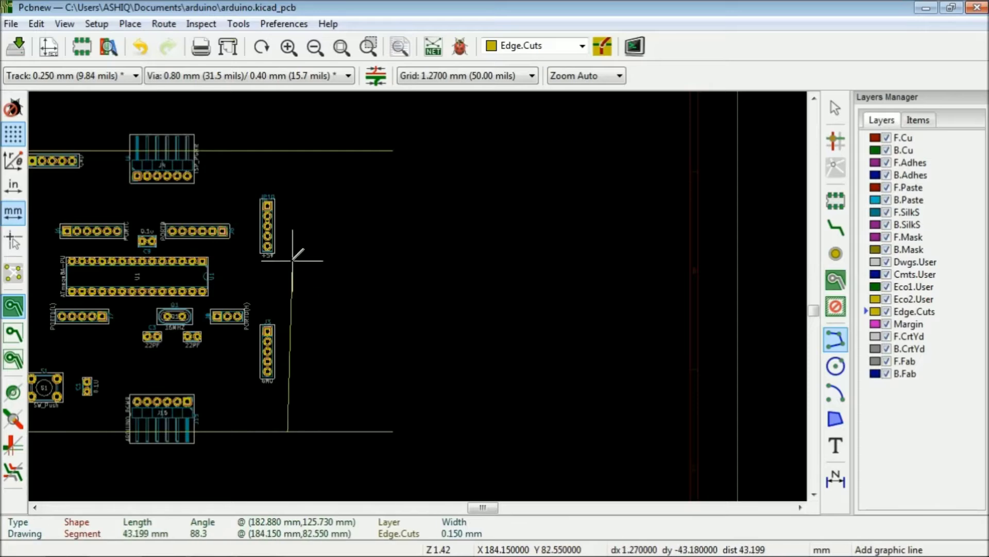
pyautogui.scroll(3, 287, 190)
pyautogui.click(287, 150)
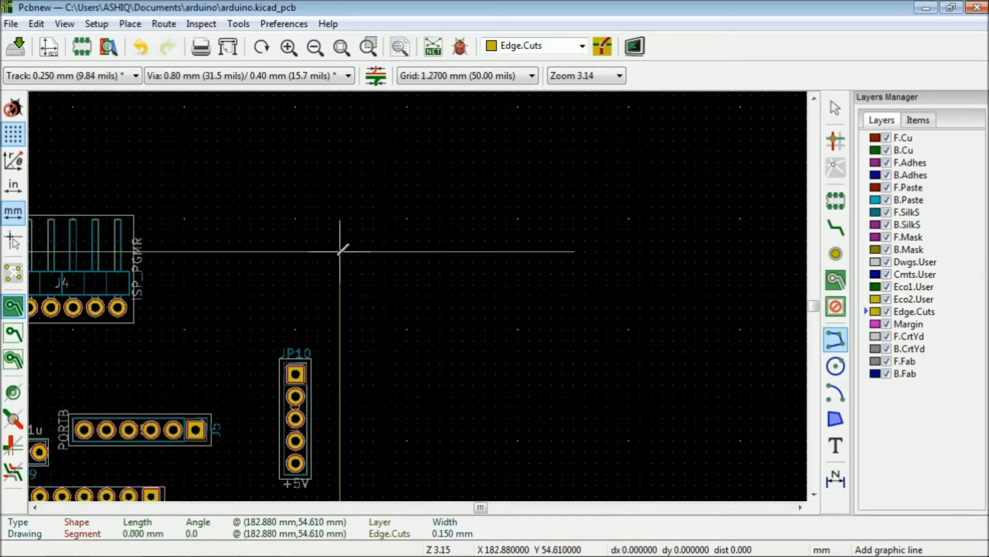
pyautogui.scroll(-1, 442, 277)
pyautogui.scroll(6, 554, 294)
pyautogui.click(550, 296)
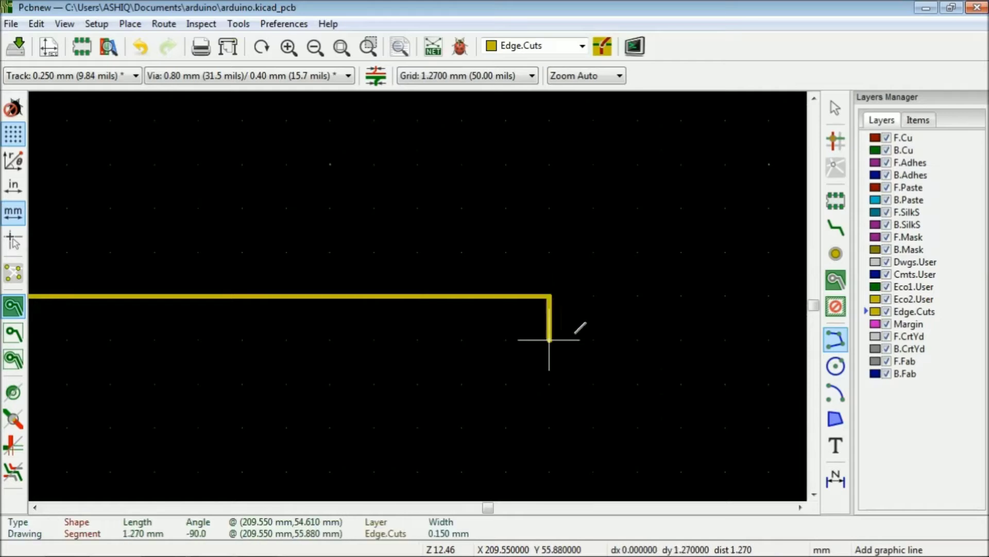
pyautogui.rightClick(541, 291)
pyautogui.click(587, 315)
# Shorten the top and bottom outline lines so that they end at the new right board edge at X 182.88 mm
pyautogui.moveTo(548, 297); pyautogui.dragTo(106, 295)
pyautogui.scroll(-1, 73, 294)
pyautogui.moveTo(487, 295); pyautogui.dragTo(100, 295)
pyautogui.scroll(-7, 118, 296)
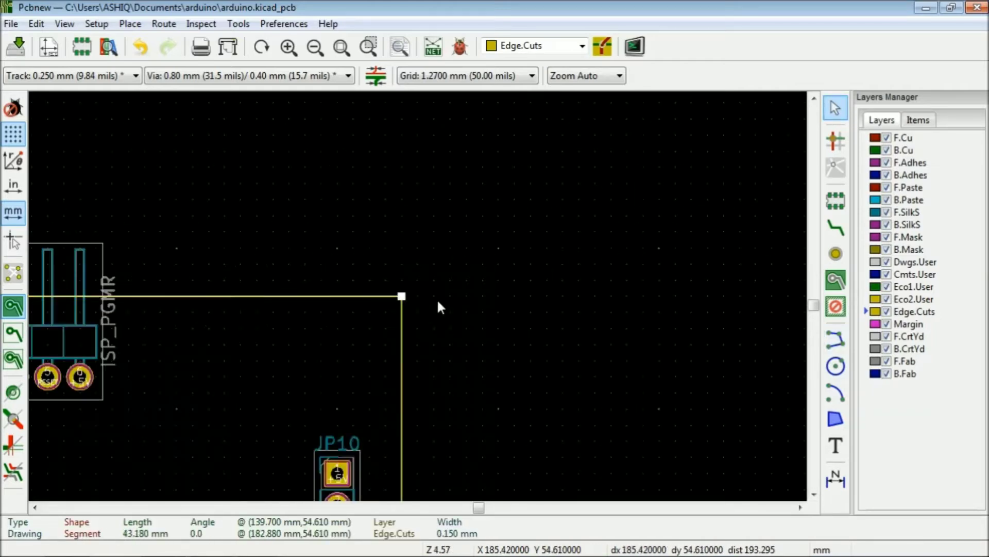
pyautogui.scroll(5, 441, 400)
pyautogui.click(446, 323)
pyautogui.moveTo(448, 322); pyautogui.dragTo(206, 309)
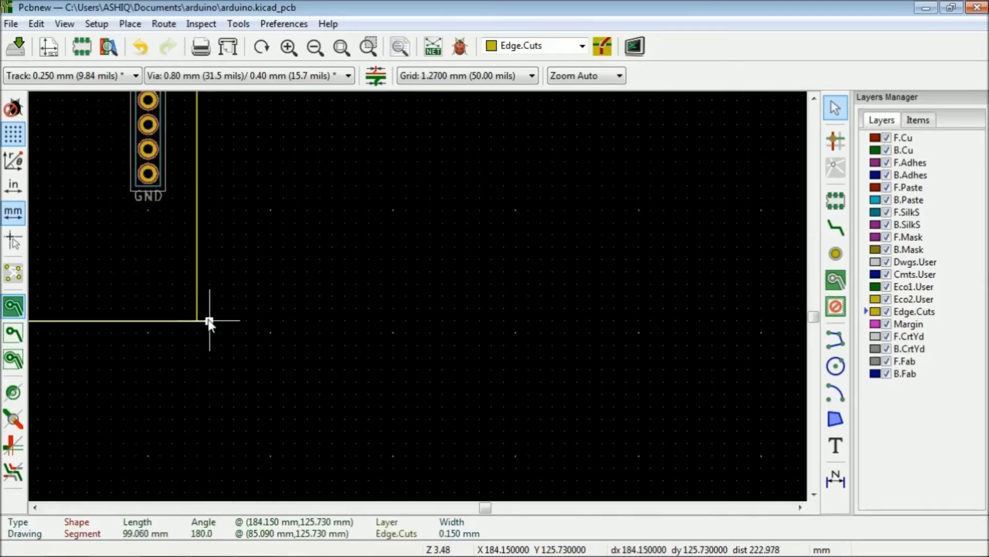
# Turn on the ratsnest display and look over the unrouted connections across the whole board
pyautogui.scroll(-6, 177, 289)
pyautogui.click(14, 274)
pyautogui.scroll(1, 418, 296)
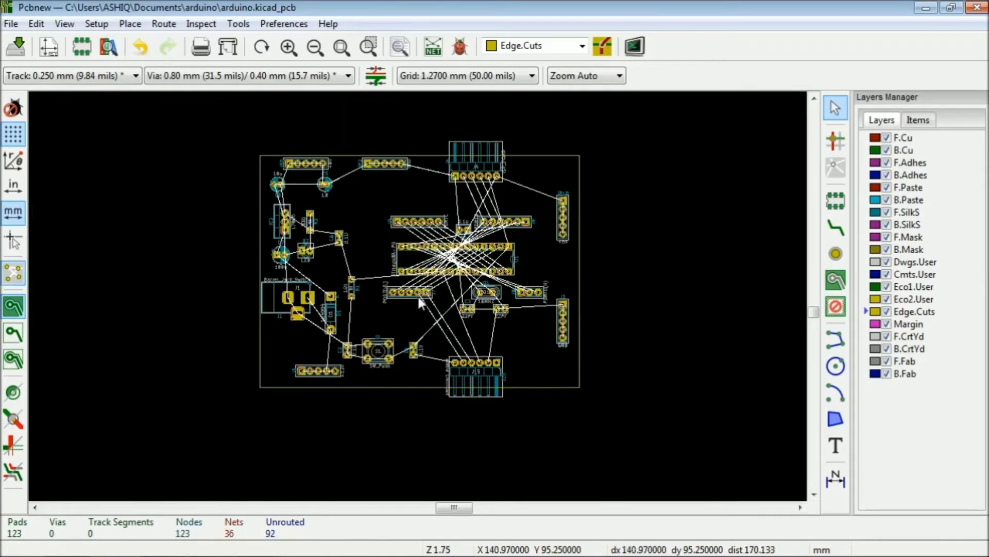
pyautogui.scroll(2, 418, 297)
pyautogui.scroll(1, 418, 297)
pyautogui.scroll(-3, 418, 297)
pyautogui.scroll(2, 418, 297)
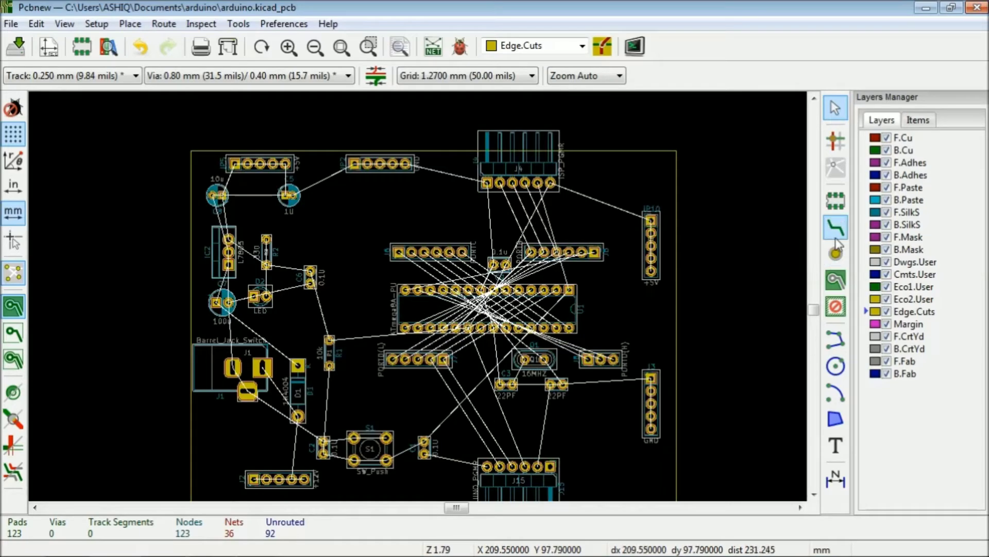
# Route a 0.8 mm track on B.Cu through all five VIN pads of the +12V header J2
pyautogui.click(135, 75)
pyautogui.click(67, 108)
pyautogui.scroll(7, 286, 479)
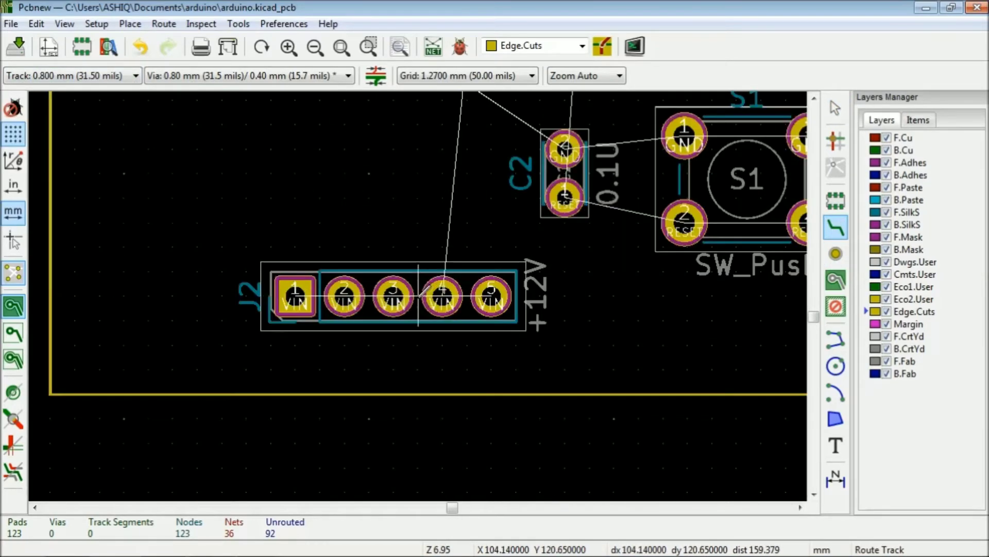
pyautogui.click(903, 150)
pyautogui.click(295, 297)
pyautogui.doubleClick(345, 296)
pyautogui.scroll(-3, 418, 297)
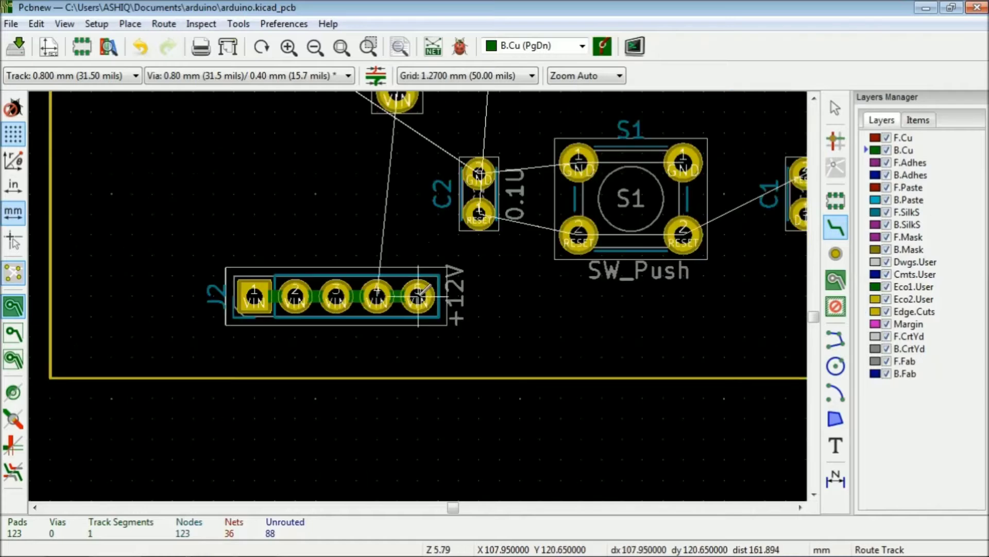
# Route tracks on B.Cu from pad 1 to pad 2 on both sides of push switch S1
pyautogui.scroll(-1, 419, 273)
pyautogui.scroll(7, 517, 317)
pyautogui.click(543, 355)
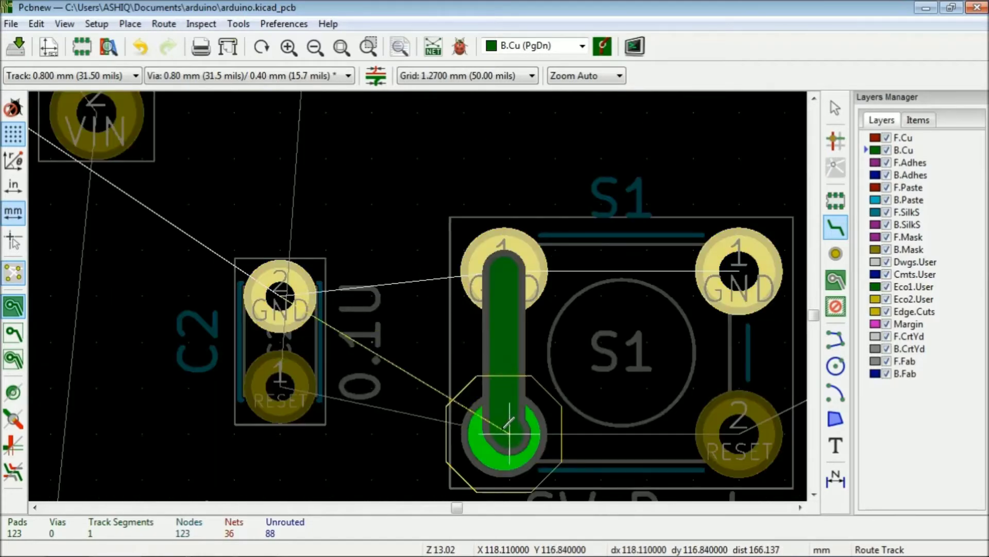
pyautogui.rightClick(600, 371)
pyautogui.click(634, 151)
pyautogui.click(739, 281)
pyautogui.click(739, 434)
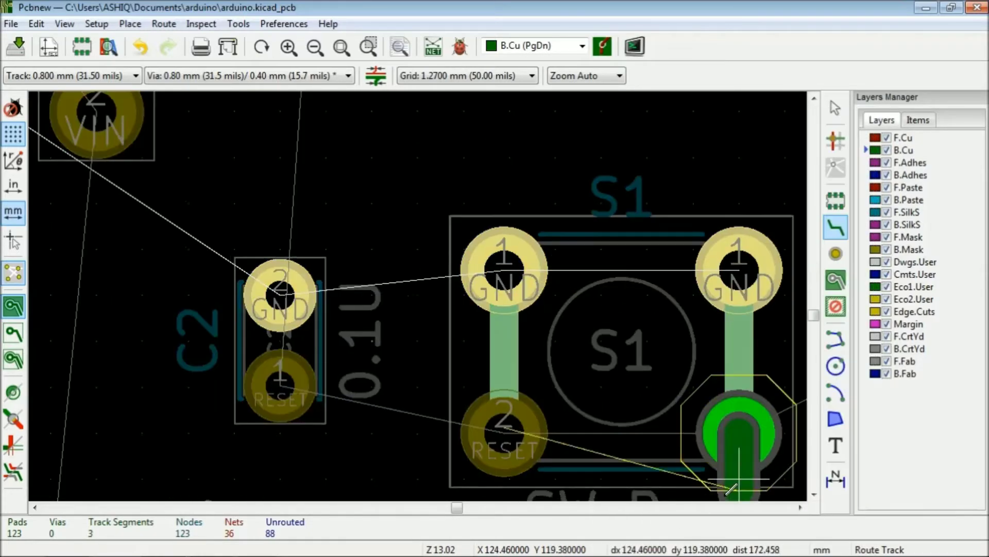
pyautogui.press('Escape')
# Route tracks from S1's right RESET pad to C1's RESET pad and from C1's DTR pad to the nearest pad of J15
pyautogui.scroll(-5, 278, 191)
pyautogui.scroll(-1, 477, 298)
pyautogui.scroll(4, 477, 298)
pyautogui.click(477, 297)
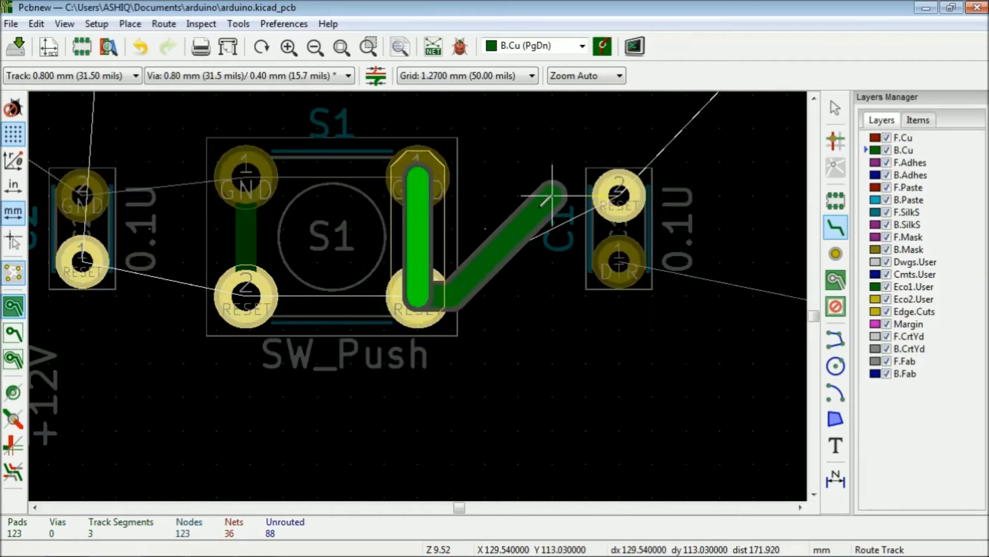
pyautogui.click(618, 195)
pyautogui.scroll(-3, 614, 196)
pyautogui.click(619, 260)
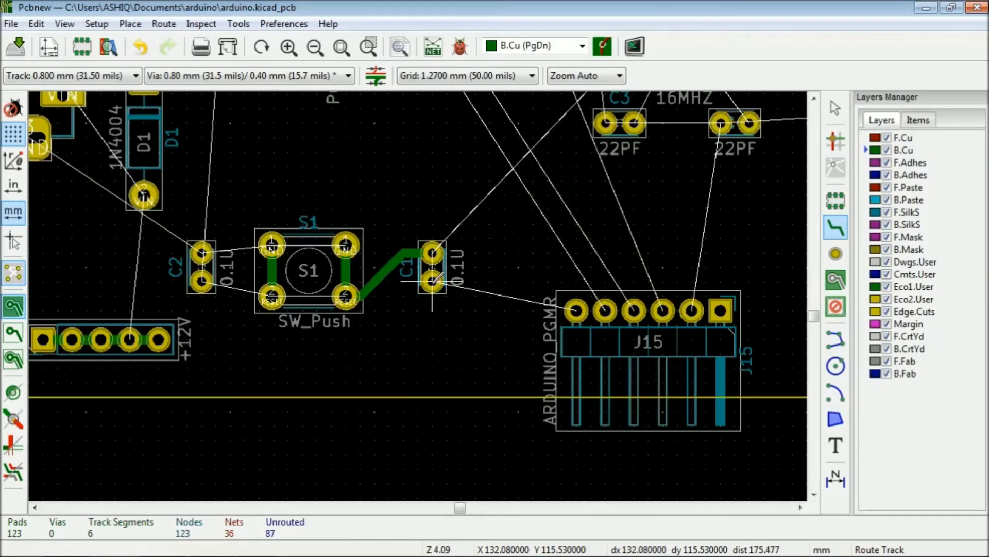
pyautogui.click(576, 309)
# Route a track from the VIN pad of barrel jack J1 to the VIN pad of diode D1
pyautogui.scroll(-3, 502, 297)
pyautogui.scroll(4, 210, 228)
pyautogui.click(476, 208)
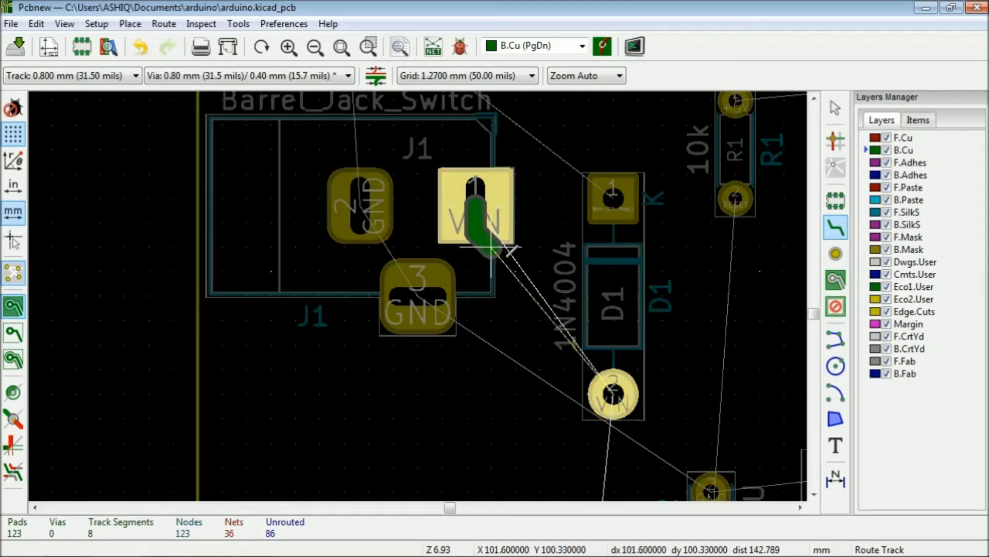
pyautogui.click(613, 394)
# Route a straight vertical track from pad 2 of resistor R2 to pad 2 of the LED D2
pyautogui.scroll(-3, 613, 394)
pyautogui.scroll(3, 340, 121)
pyautogui.scroll(1, 418, 202)
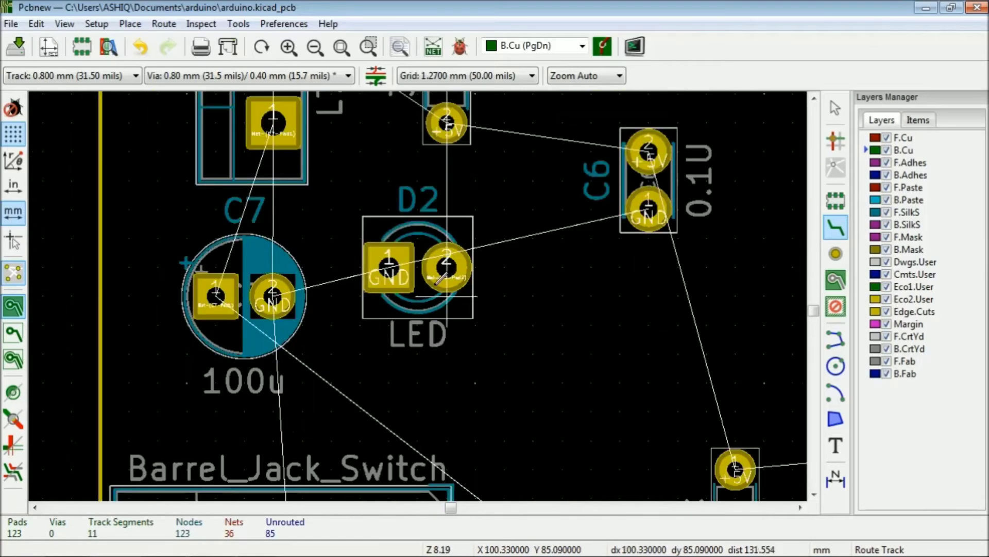
pyautogui.click(447, 125)
pyautogui.click(446, 269)
# Route a track from the +5V output pad 3 of regulator IC2 to the +5V pad of resistor R2
pyautogui.scroll(-3, 446, 269)
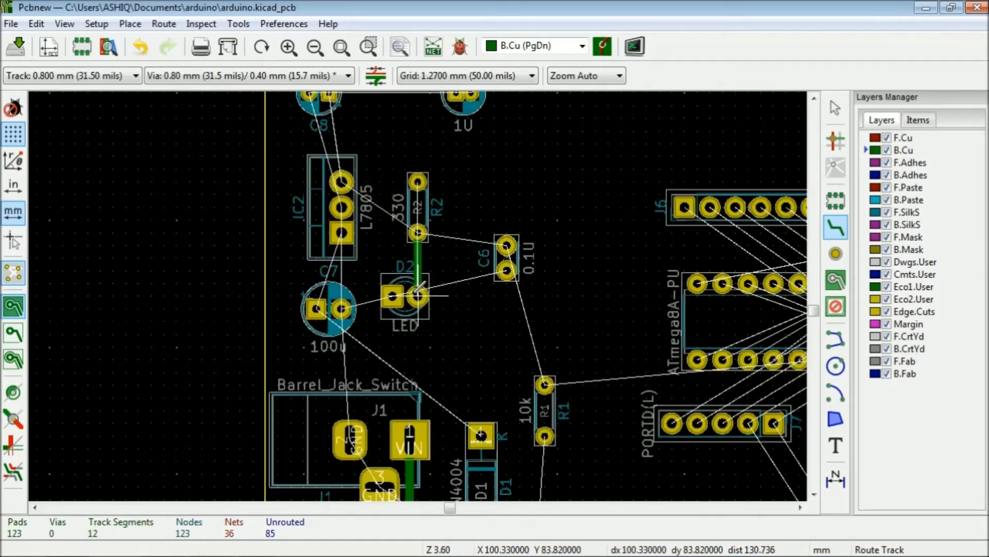
pyautogui.scroll(4, 259, 241)
pyautogui.click(259, 241)
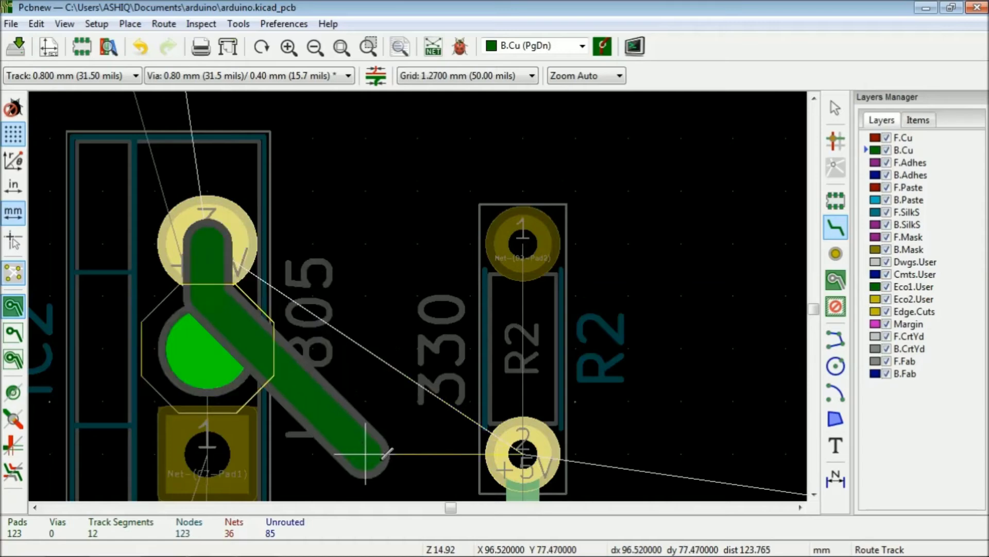
pyautogui.click(523, 453)
# Route the two pads of crystal Q1 to pad 2 of the 22PF capacitors C3 and C4 respectively
pyautogui.scroll(-4, 523, 454)
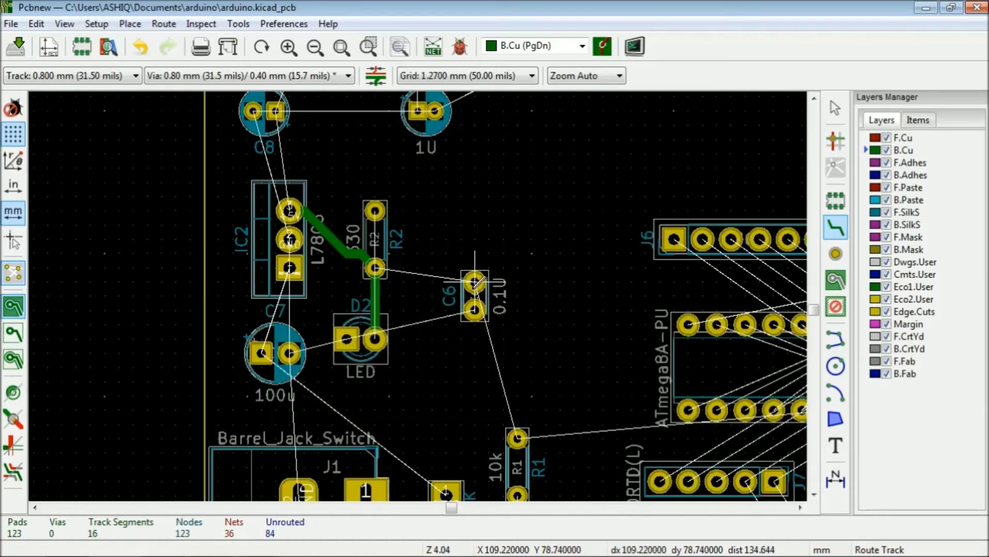
pyautogui.scroll(2, 407, 296)
pyautogui.scroll(-3, 411, 301)
pyautogui.scroll(5, 705, 376)
pyautogui.scroll(-2, 330, 279)
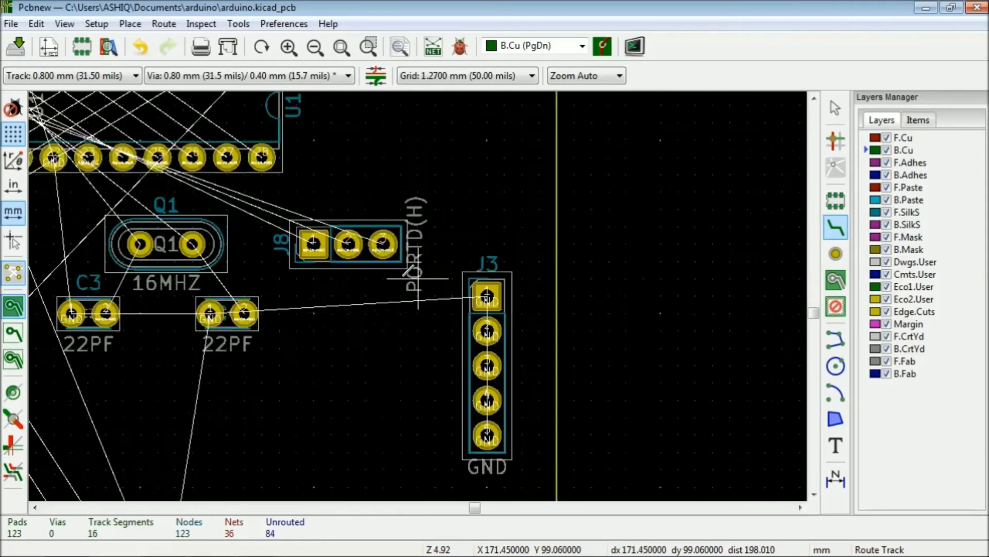
pyautogui.scroll(4, 319, 296)
pyautogui.scroll(2, 418, 291)
pyautogui.click(377, 215)
pyautogui.click(297, 366)
pyautogui.click(496, 213)
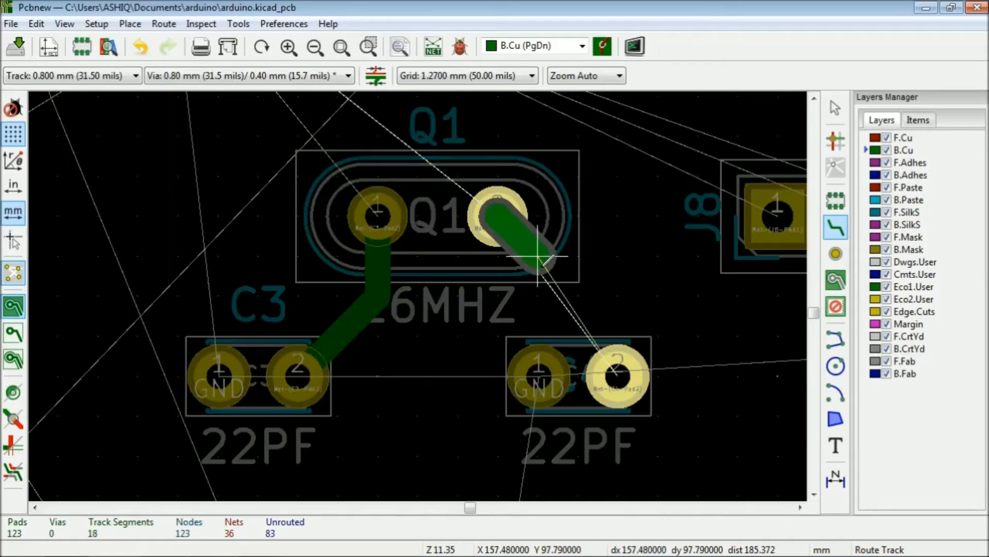
pyautogui.click(618, 375)
# Start a B.Cu copper zone just outside the board's upper-left corner, assigned to net GND with 0.8 mm clearance
pyautogui.scroll(-7, 617, 375)
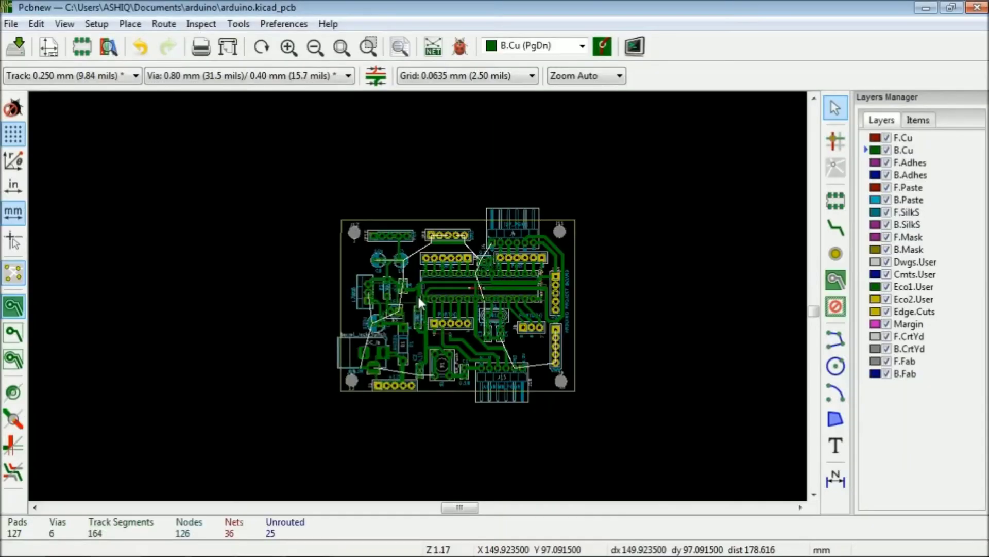
pyautogui.scroll(3, 419, 299)
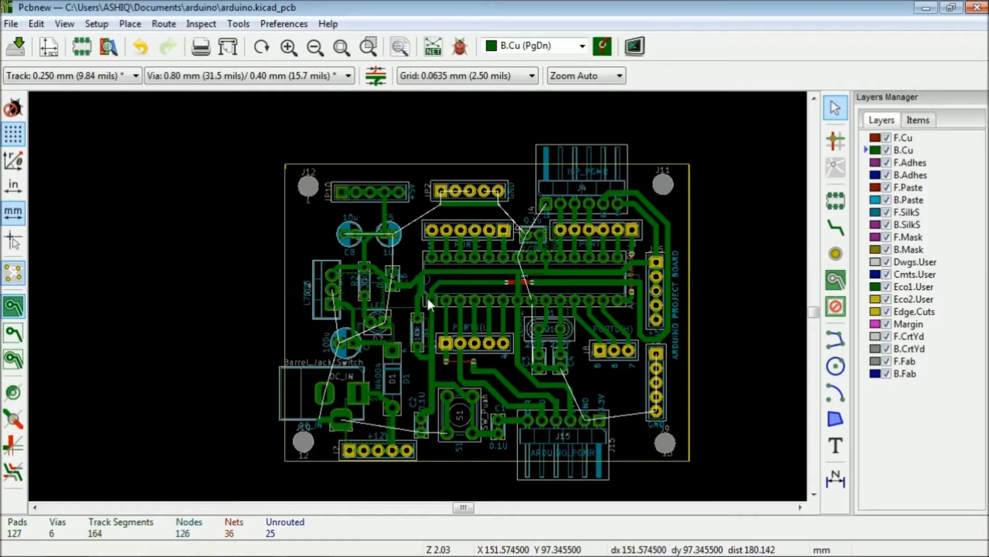
pyautogui.scroll(-1, 428, 296)
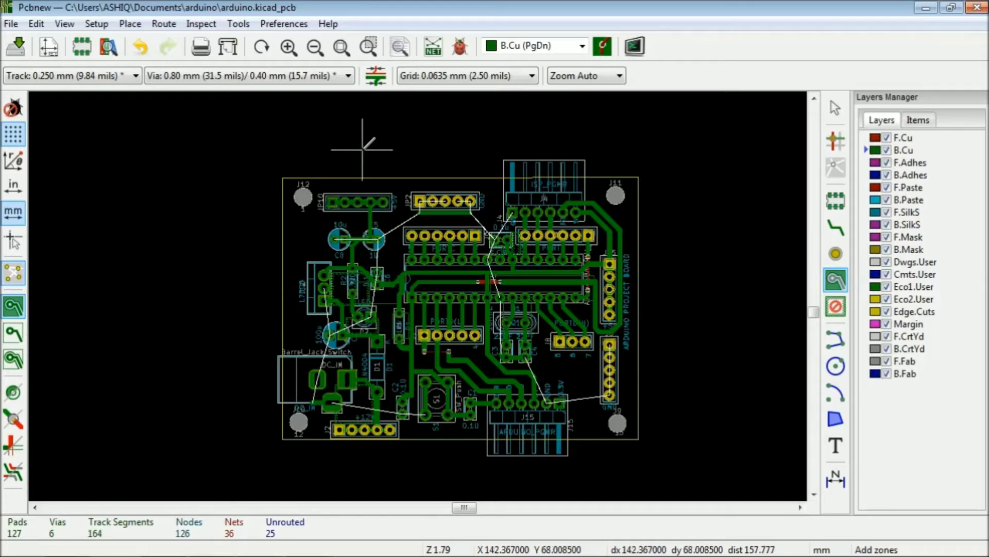
pyautogui.scroll(10, 294, 174)
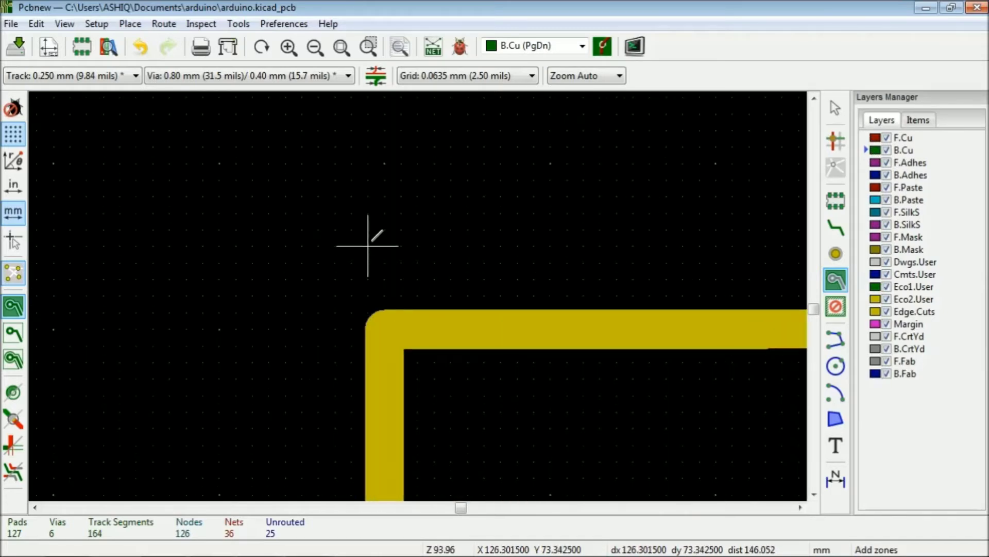
pyautogui.click(351, 296)
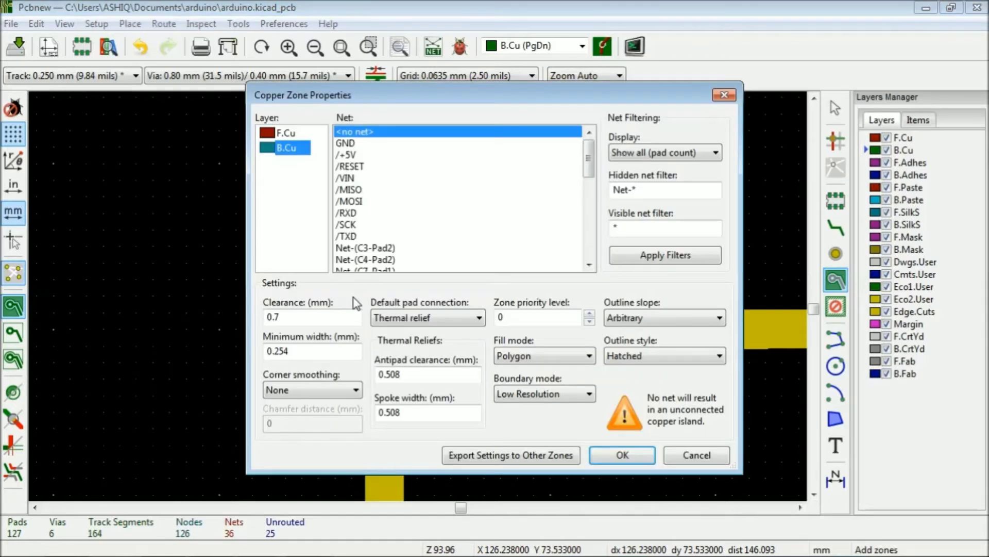
pyautogui.click(343, 143)
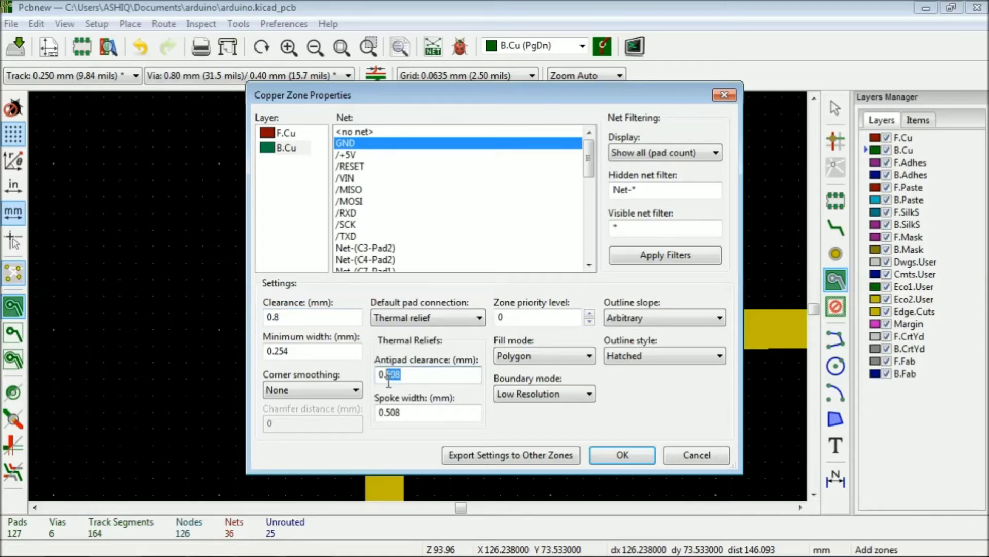
pyautogui.click(622, 455)
# Run the zone outline just outside the board edge to the upper-right corner and down to the lower-right corner
pyautogui.scroll(-10, 508, 283)
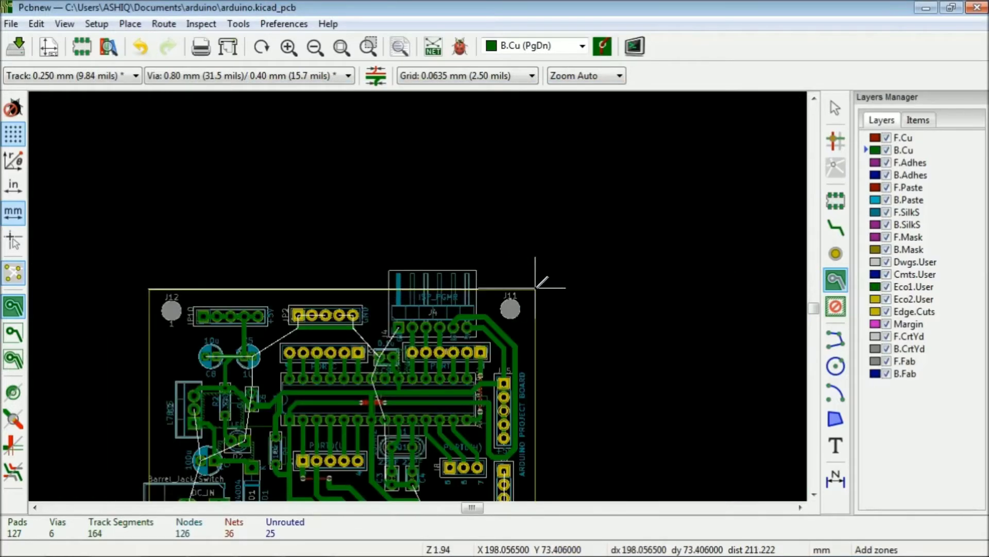
pyautogui.scroll(8, 538, 288)
pyautogui.scroll(3, 418, 296)
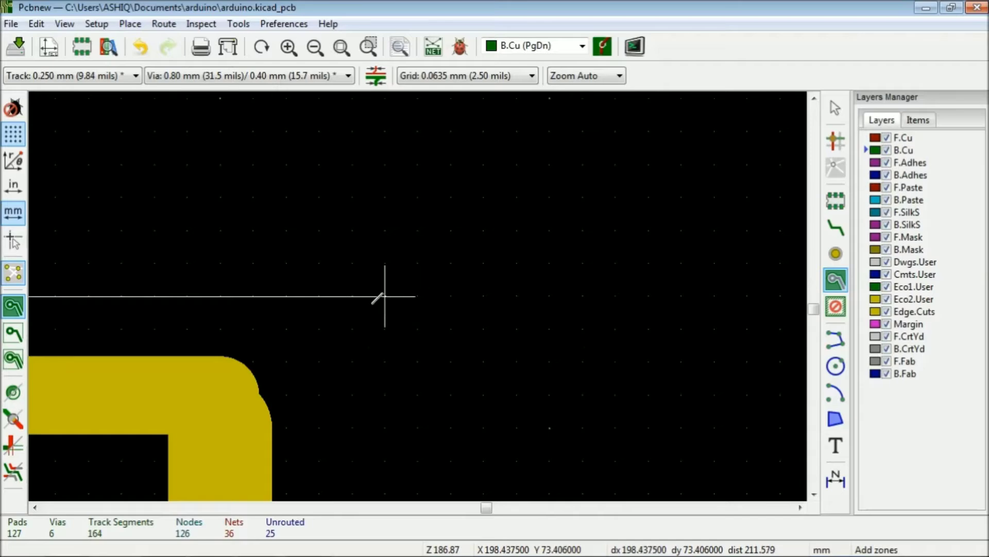
pyautogui.scroll(-12, 424, 284)
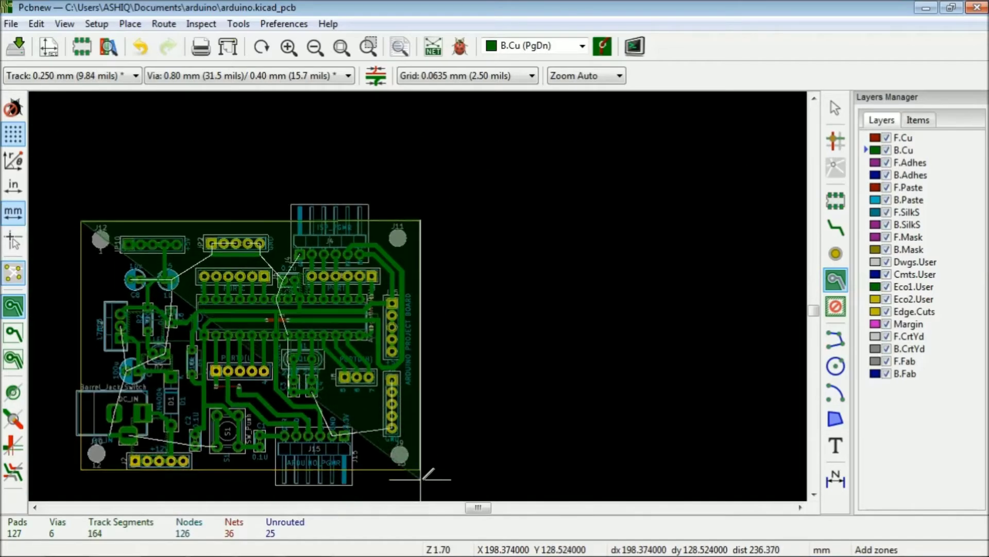
pyautogui.scroll(6, 413, 468)
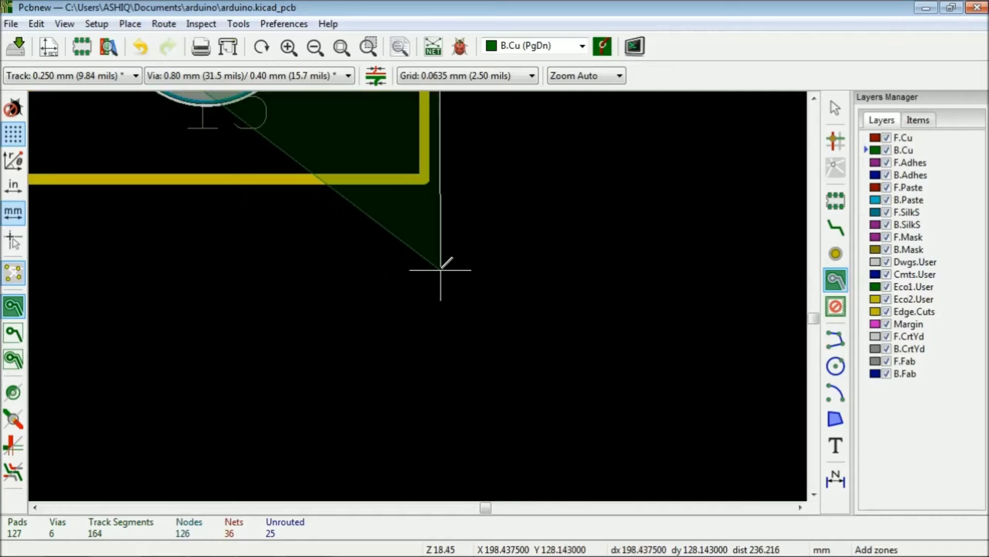
pyautogui.scroll(4, 433, 260)
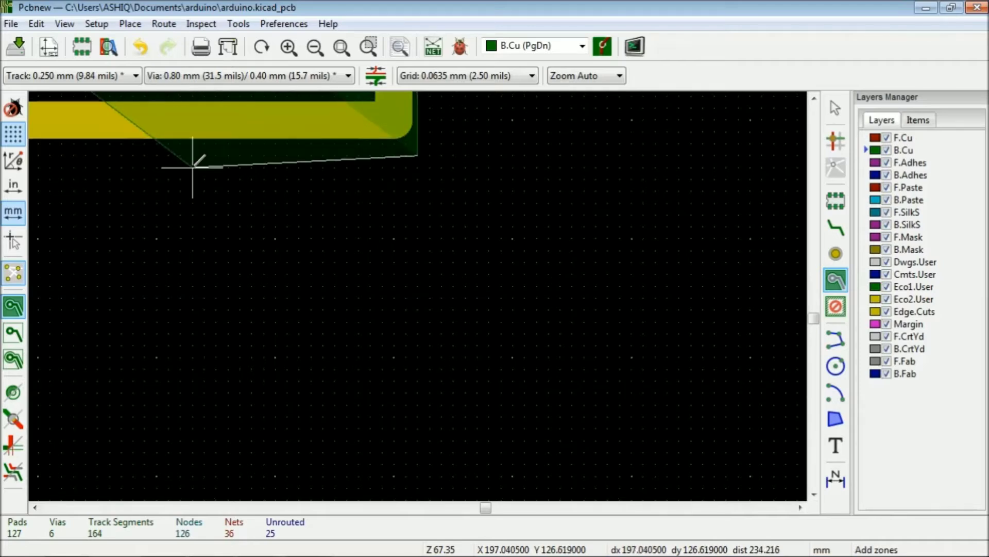
# Continue the zone outline around the lower-left corner, close it at its upper-left starting point, and fill the zone
pyautogui.scroll(-6, 261, 265)
pyautogui.scroll(-6, 330, 301)
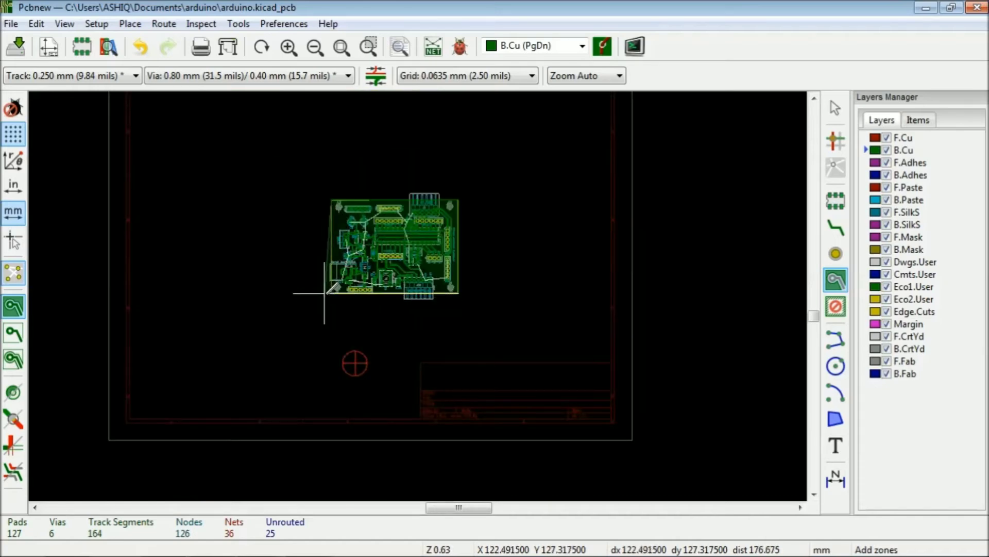
pyautogui.scroll(3, 324, 295)
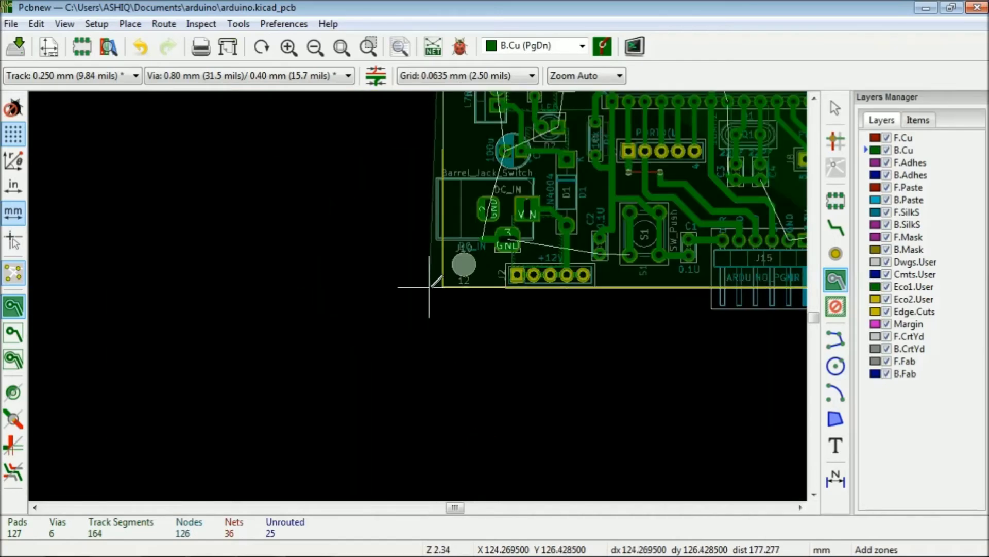
pyautogui.scroll(3, 430, 287)
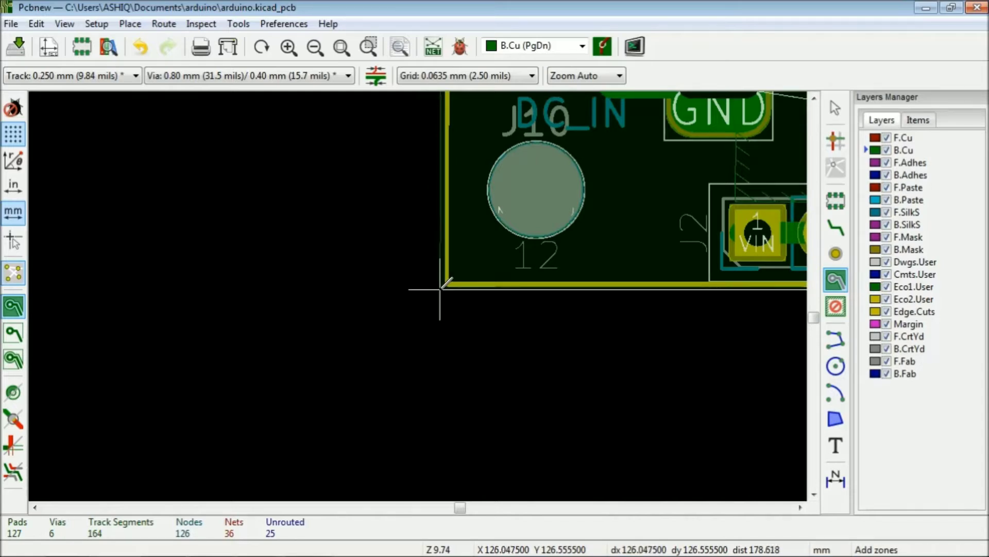
pyautogui.scroll(-6, 445, 278)
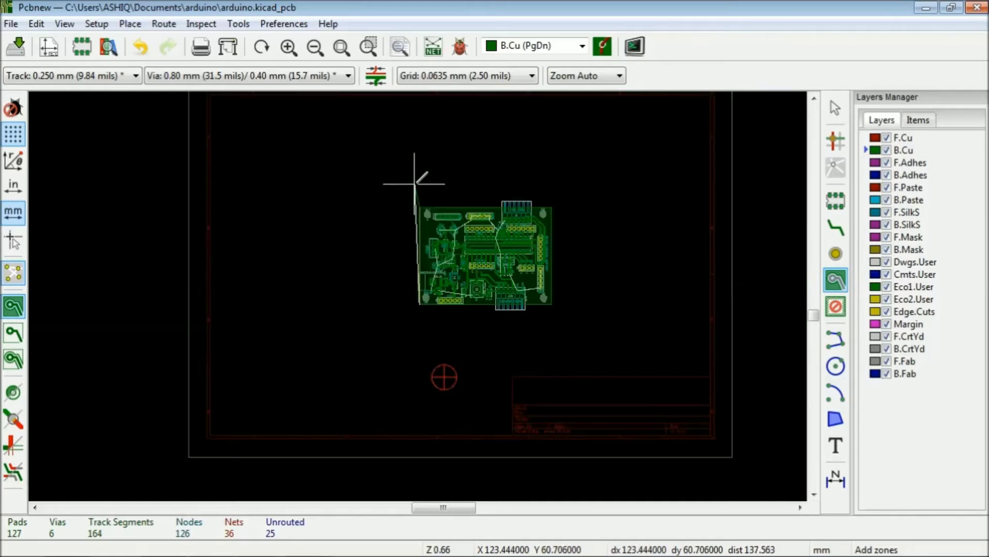
pyautogui.scroll(6, 417, 216)
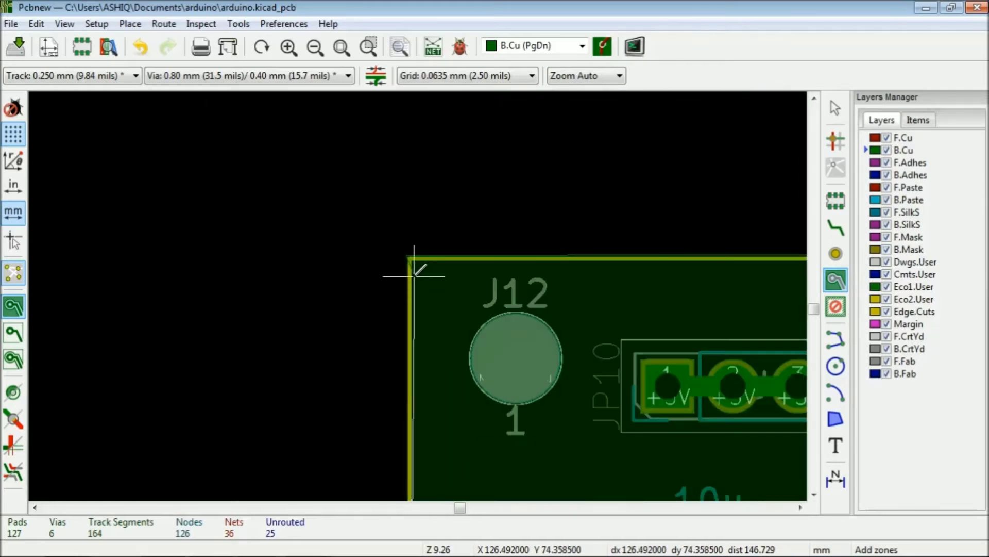
pyautogui.scroll(2, 405, 268)
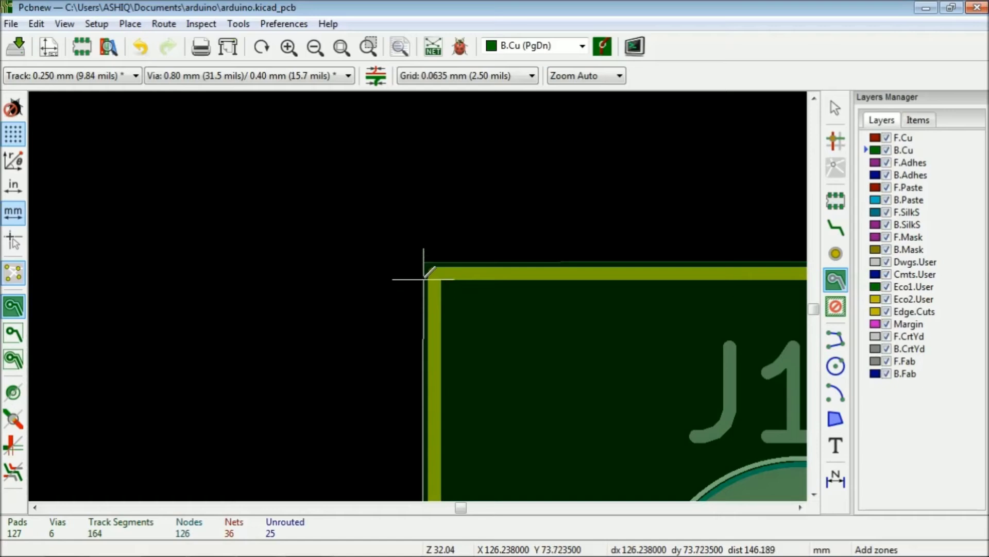
pyautogui.scroll(-8, 423, 262)
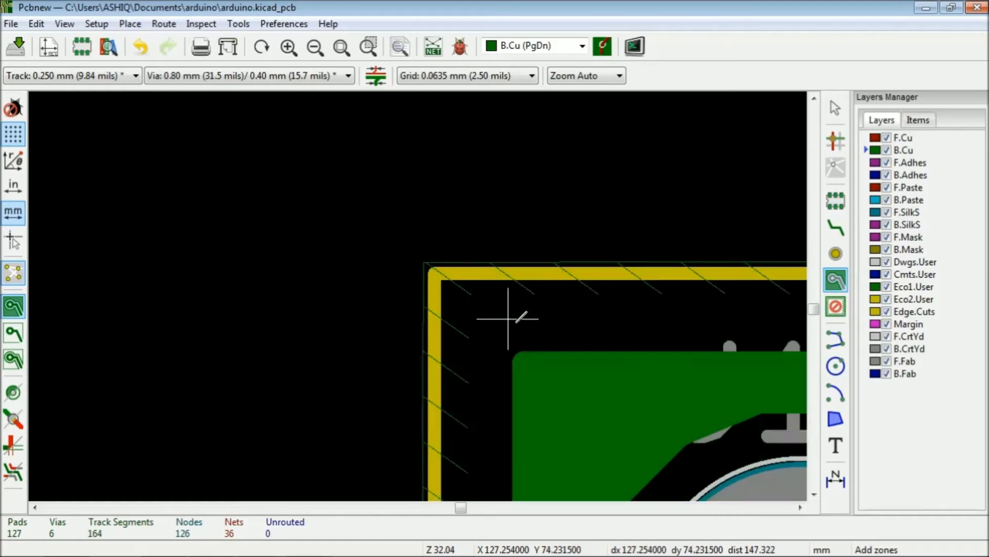
# Run the design rules check on the filled board with the existing options and close the check dialog
pyautogui.scroll(3, 515, 433)
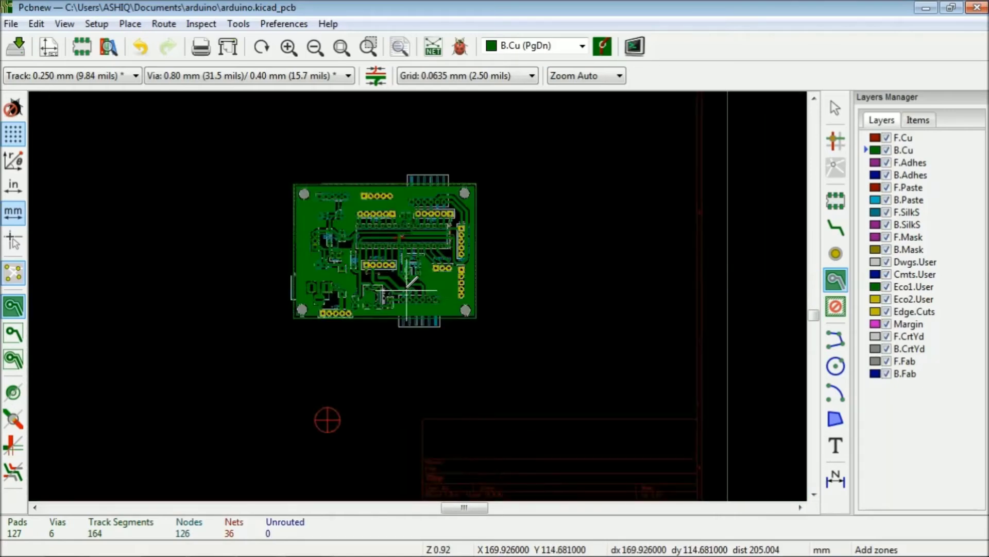
pyautogui.scroll(1, 415, 292)
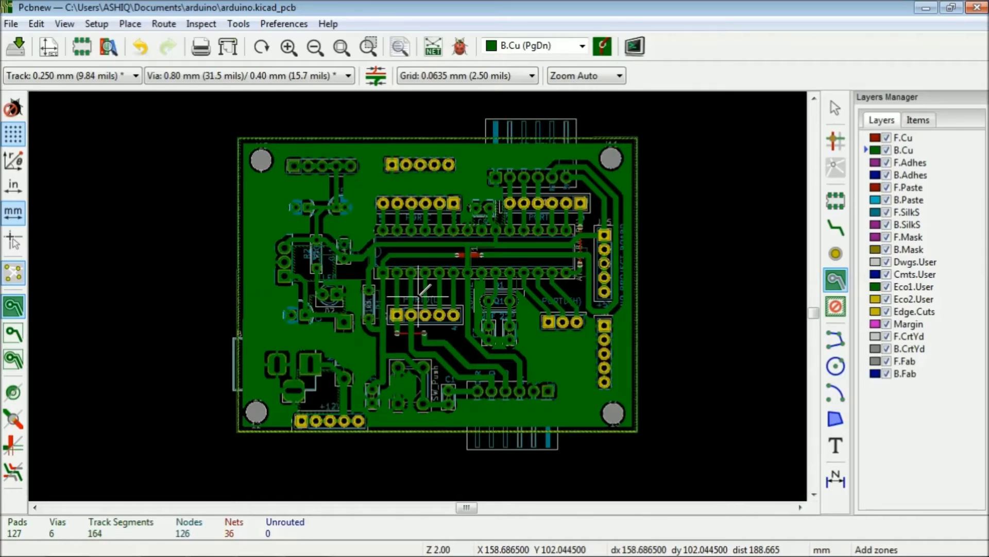
pyautogui.scroll(1, 425, 290)
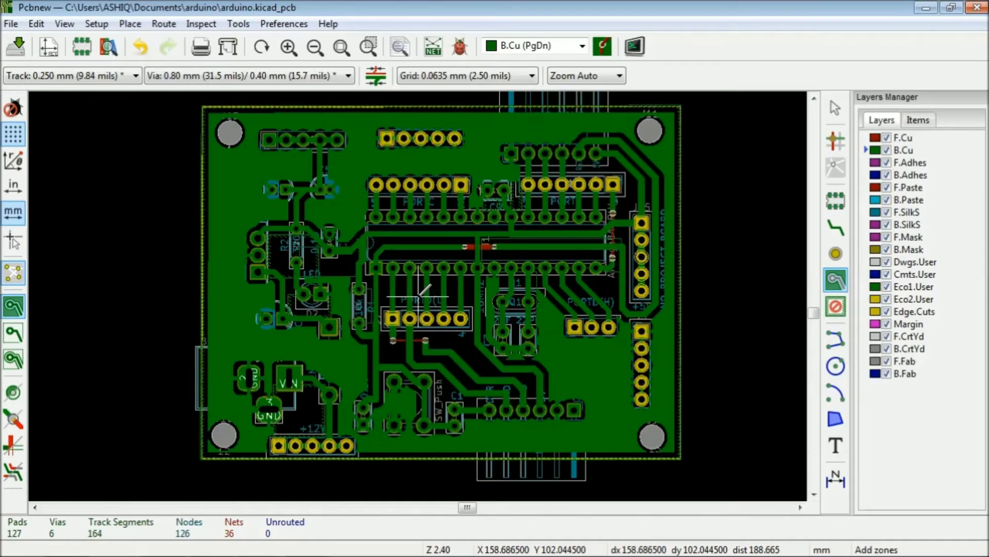
pyautogui.click(459, 46)
pyautogui.click(694, 170)
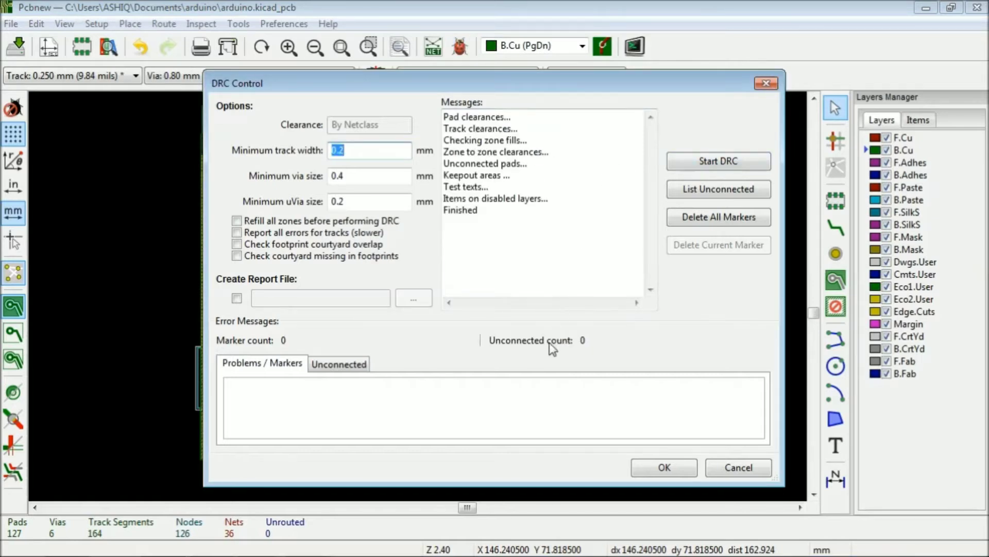
pyautogui.click(685, 469)
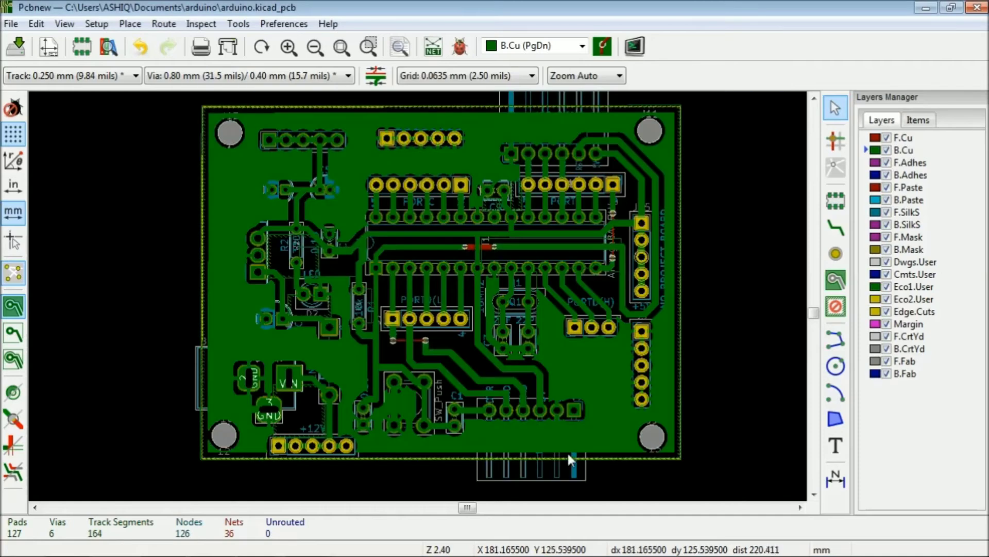
# Examine the board and its components in the 3D viewer from above and from several tilted angles, and close the viewer
pyautogui.scroll(-1, 420, 303)
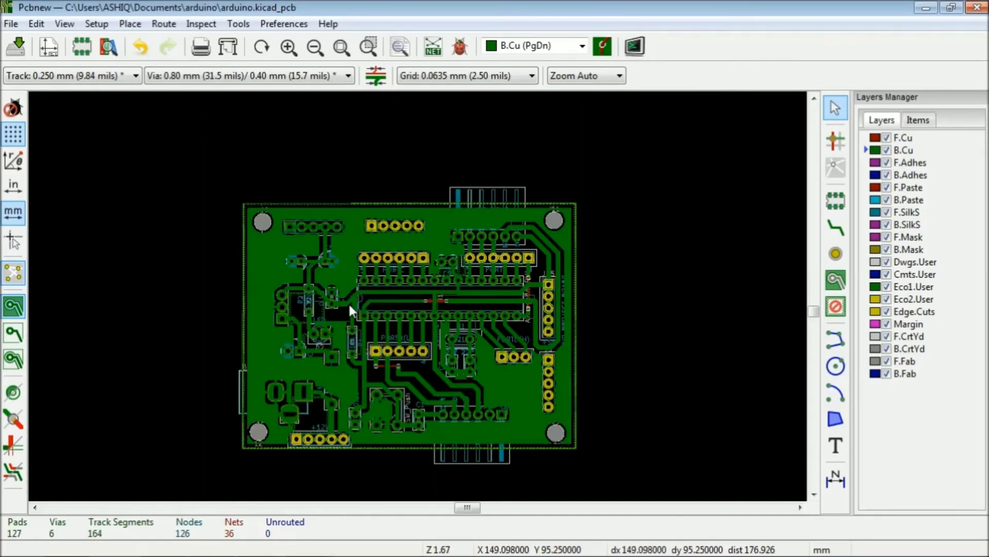
pyautogui.click(73, 25)
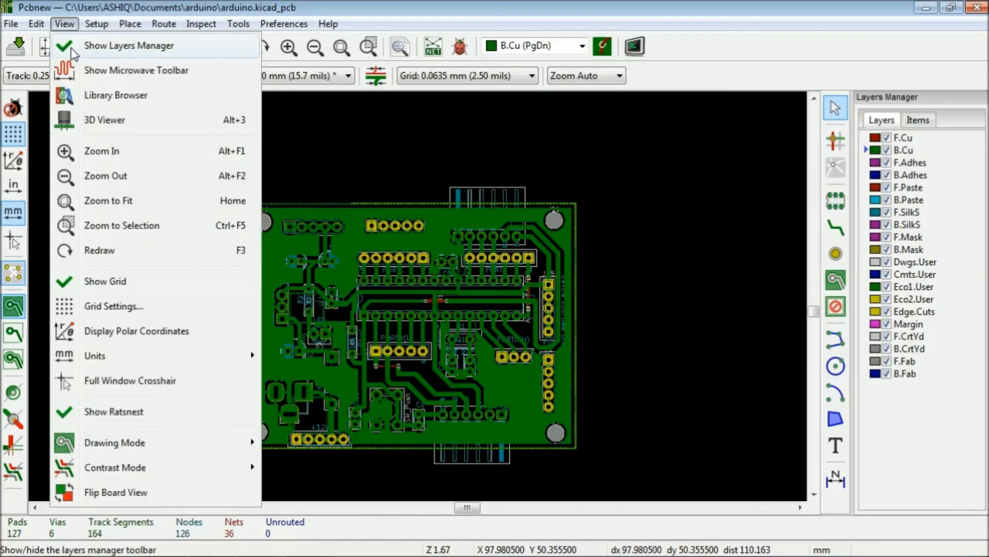
pyautogui.click(85, 120)
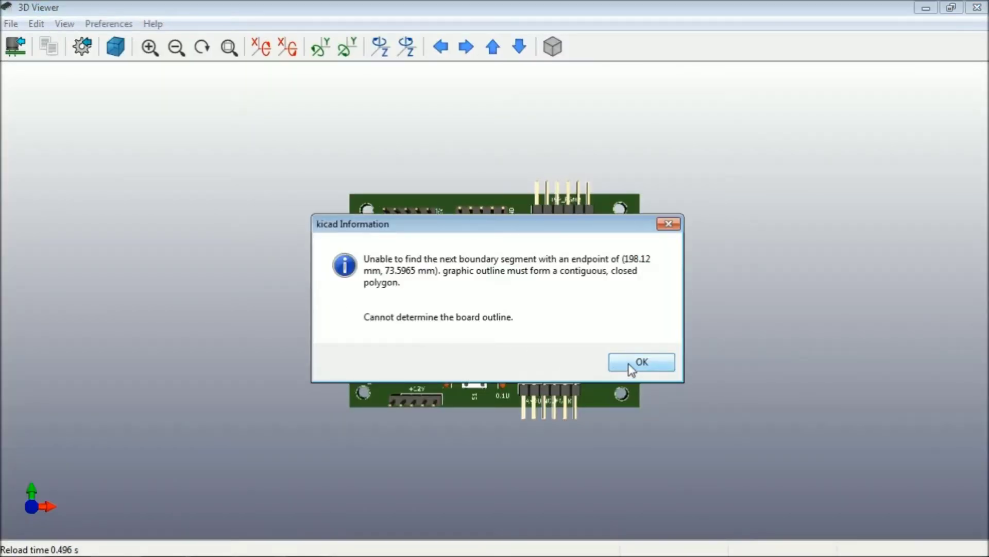
pyautogui.click(641, 362)
pyautogui.scroll(3, 459, 293)
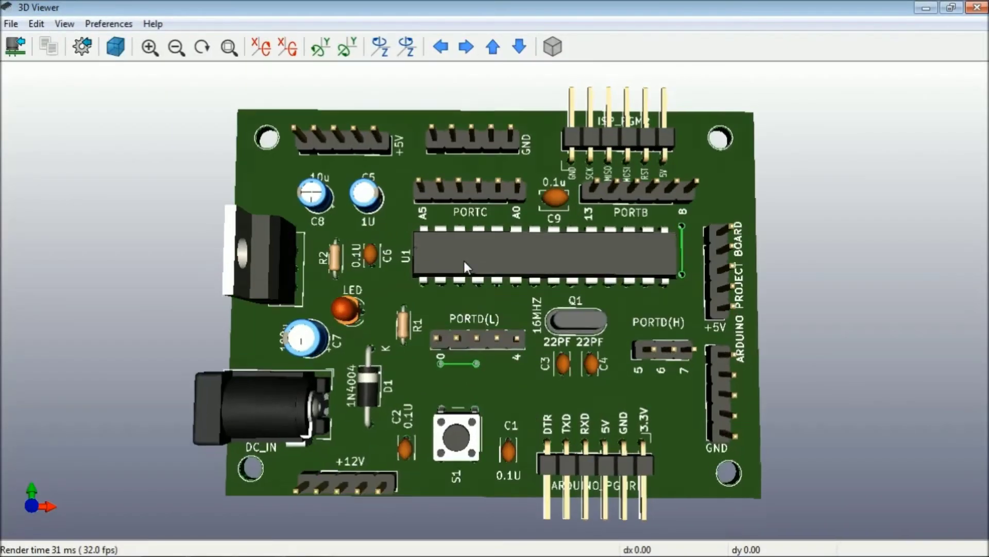
pyautogui.moveTo(464, 261); pyautogui.dragTo(464, 177)
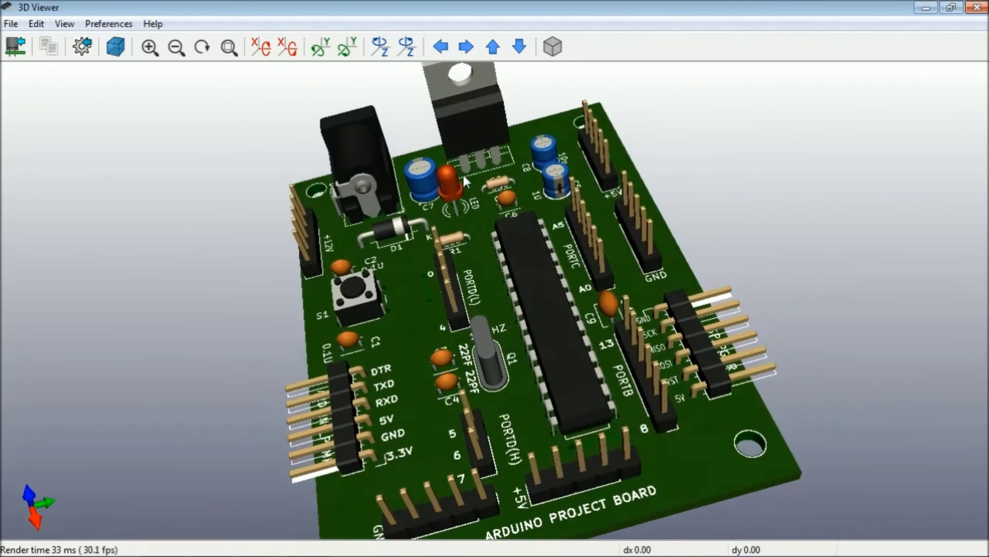
pyautogui.scroll(-6, 463, 172)
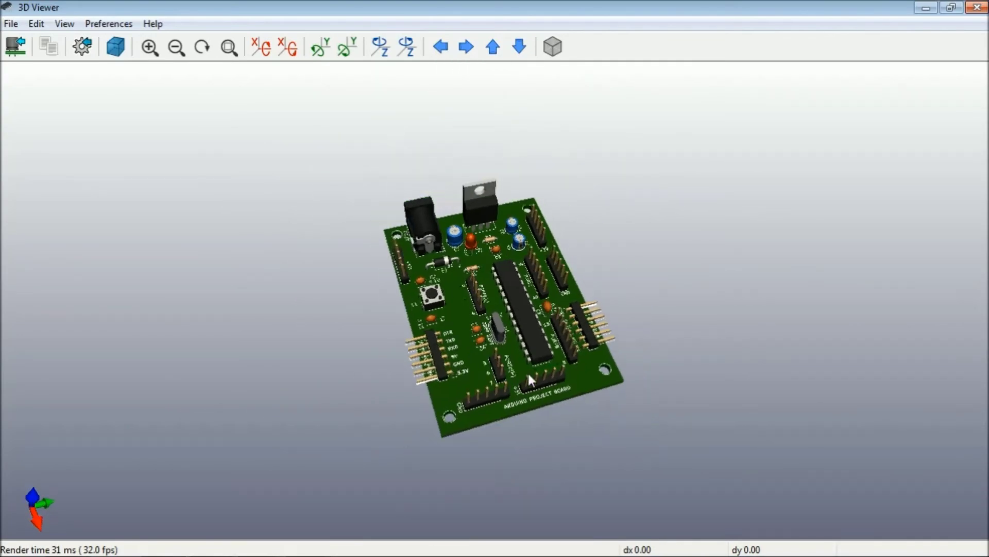
pyautogui.moveTo(529, 380); pyautogui.dragTo(550, 305)
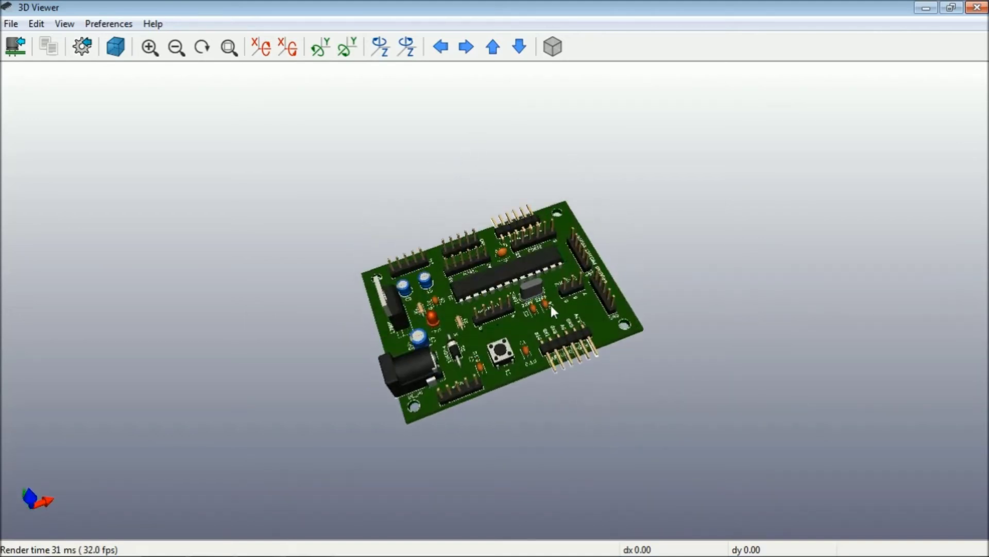
pyautogui.click(971, 7)
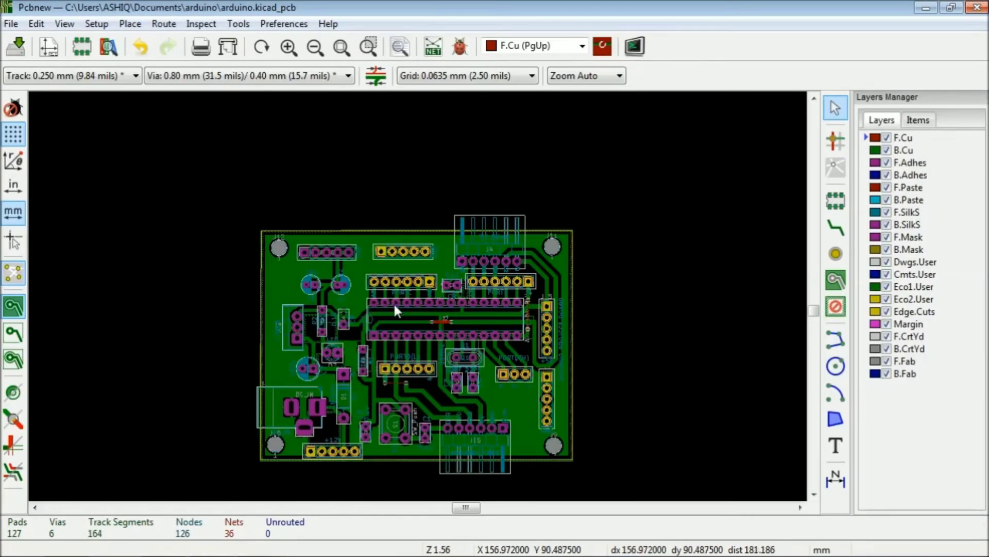
# Preview the board print with B.Cu as the only copper layer at accurate scale 1, and enlarge the preview to 110%
pyautogui.scroll(2, 416, 299)
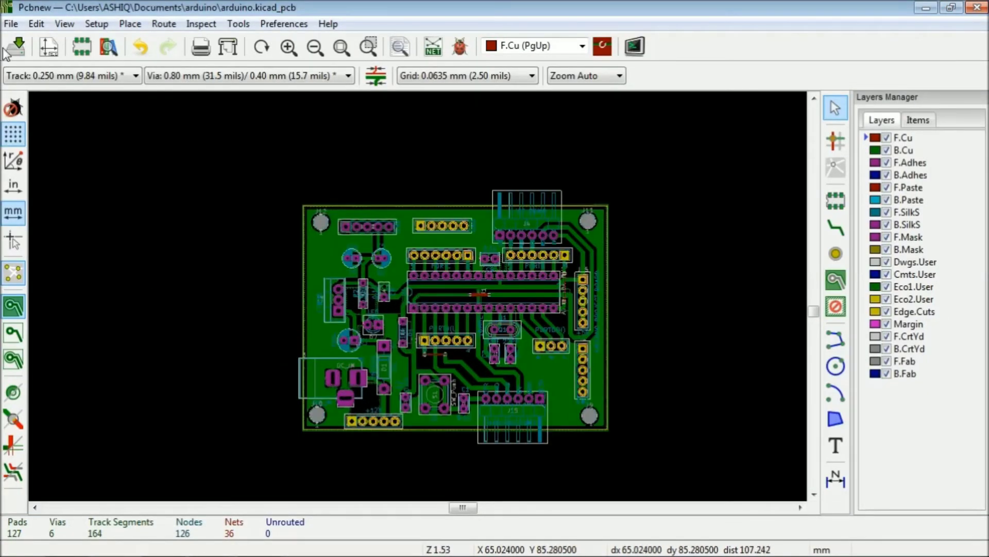
pyautogui.click(11, 24)
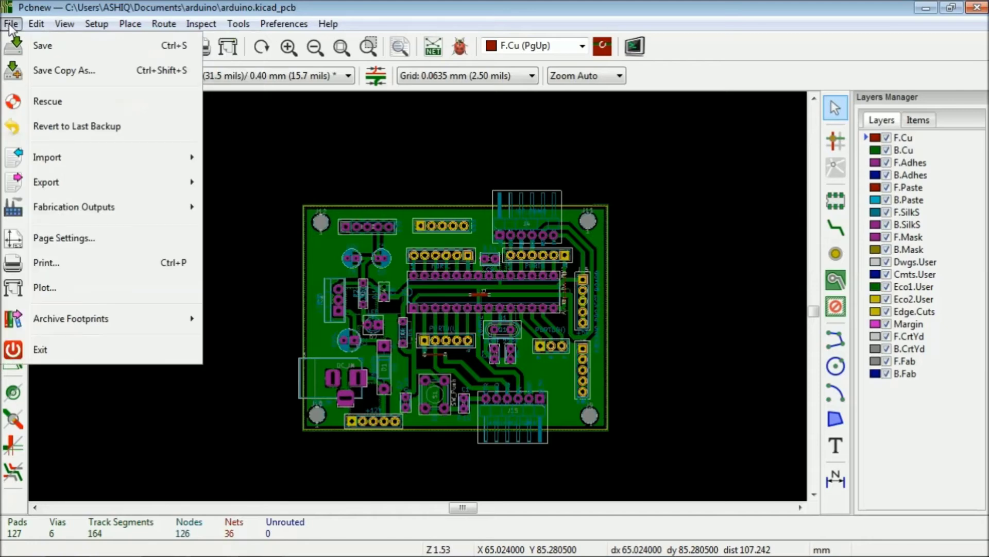
pyautogui.click(41, 266)
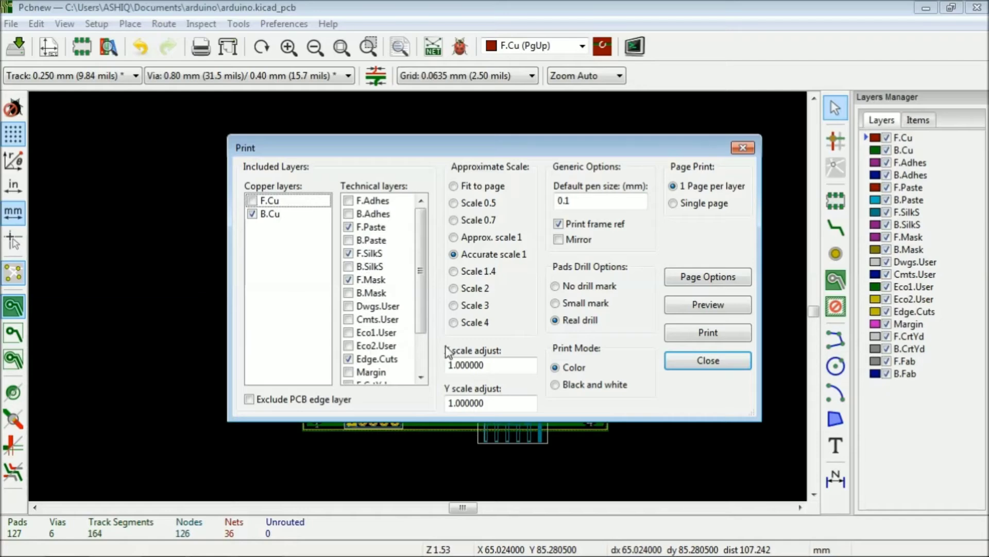
pyautogui.click(681, 311)
pyautogui.click(316, 27)
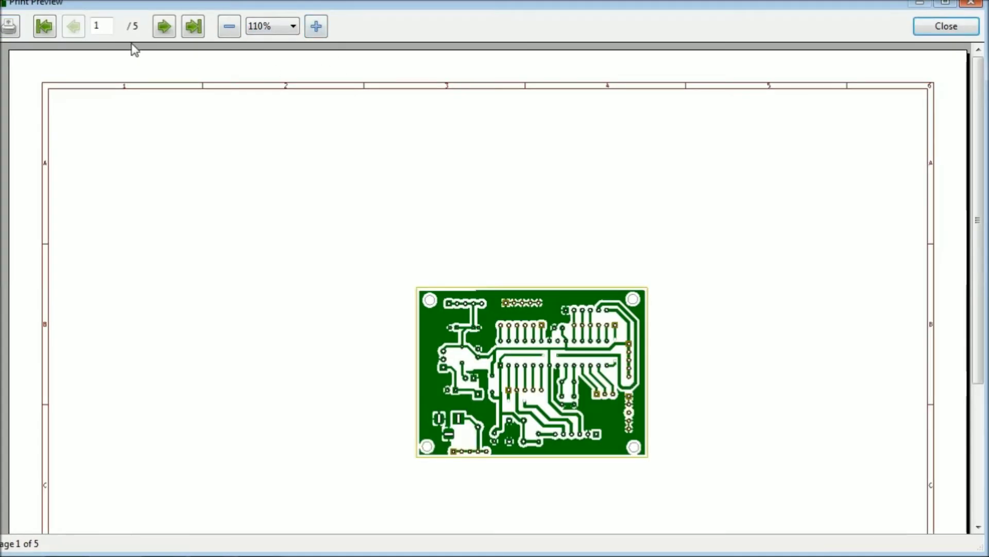
# Page through all five pages of the board's print preview, and close the preview and the print dialog
pyautogui.click(164, 27)
pyautogui.click(164, 27)
pyautogui.click(164, 27)
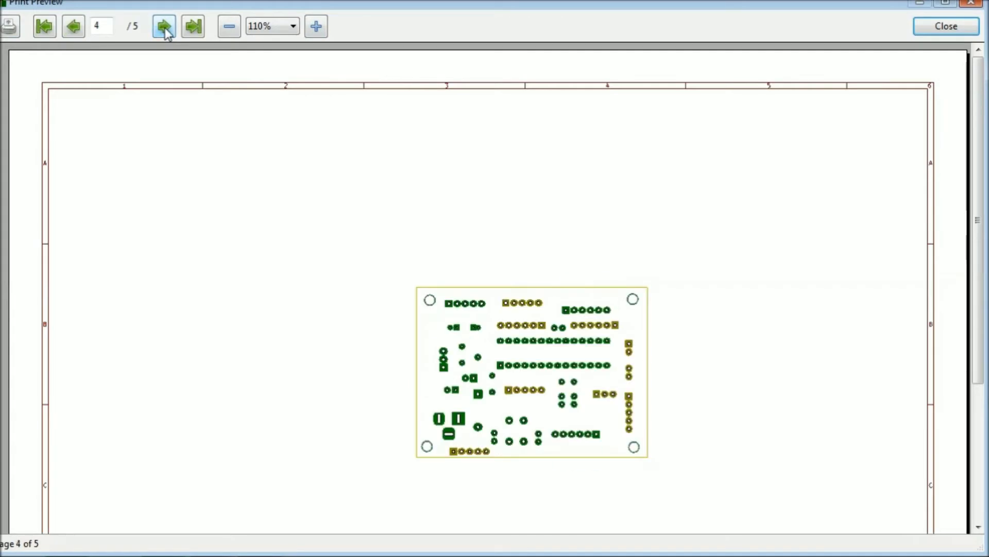
pyautogui.click(164, 27)
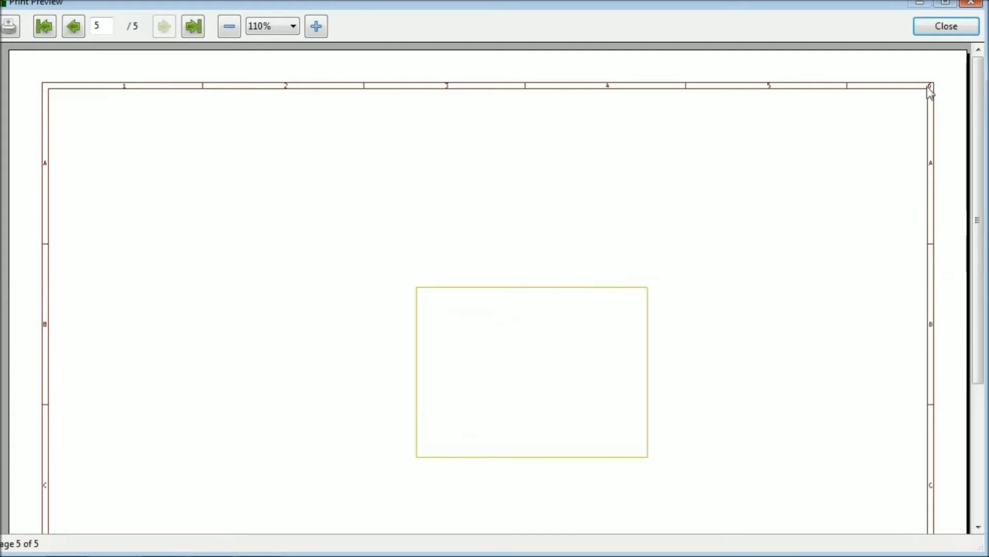
pyautogui.click(937, 32)
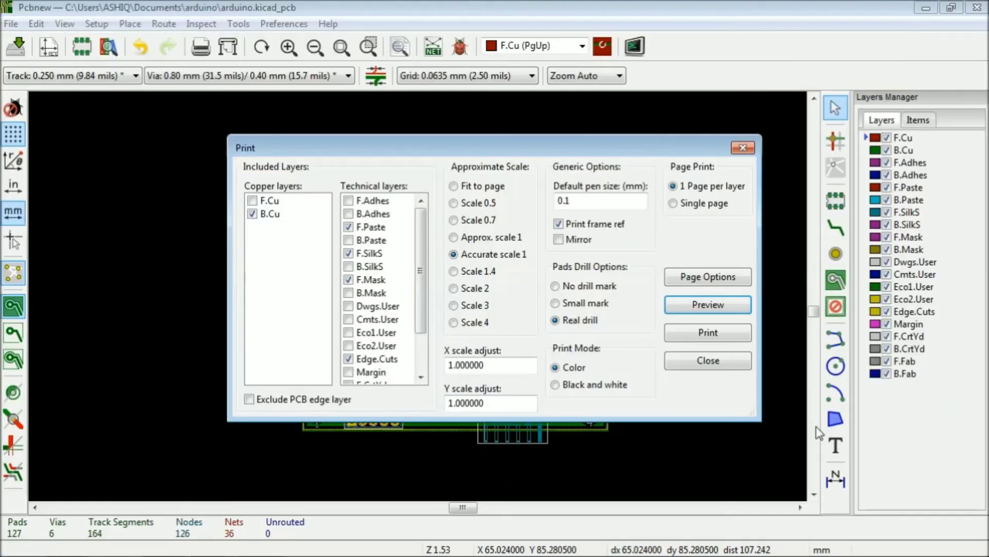
pyautogui.click(709, 360)
# Launch the GerbView Gerber viewer from the KiCad project manager, and return to the board arduino.kicad_pcb in Pcbnew
pyautogui.click(926, 9)
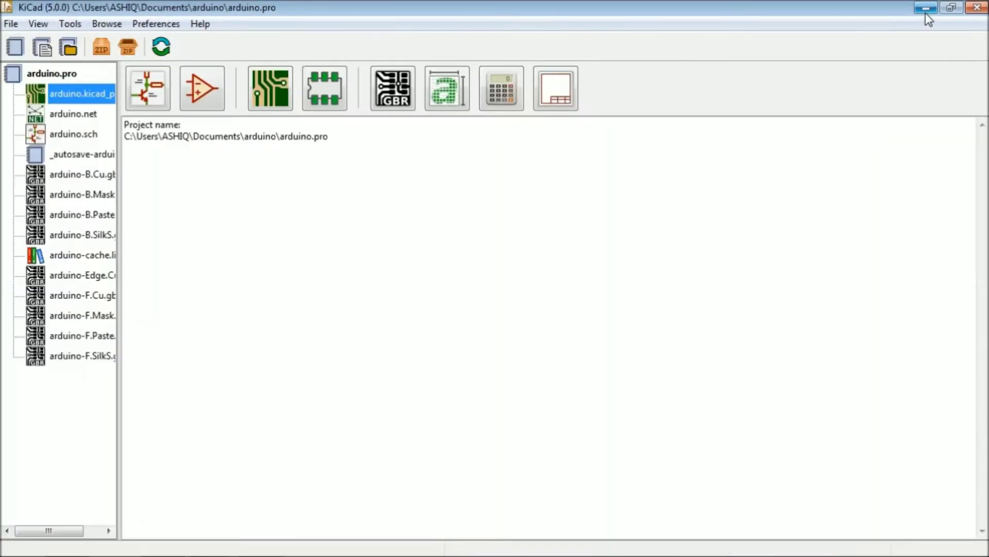
pyautogui.click(411, 101)
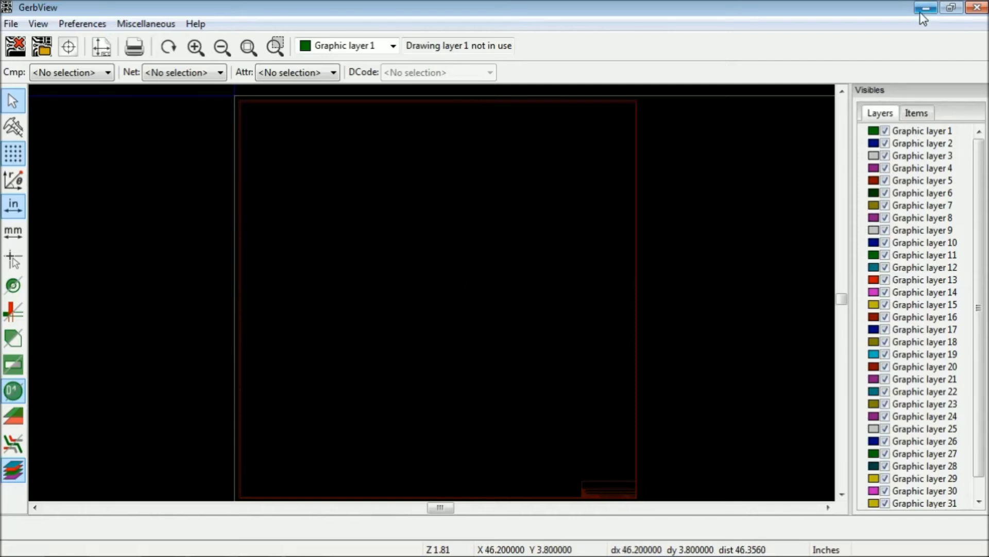
pyautogui.click(925, 8)
pyautogui.doubleClick(46, 103)
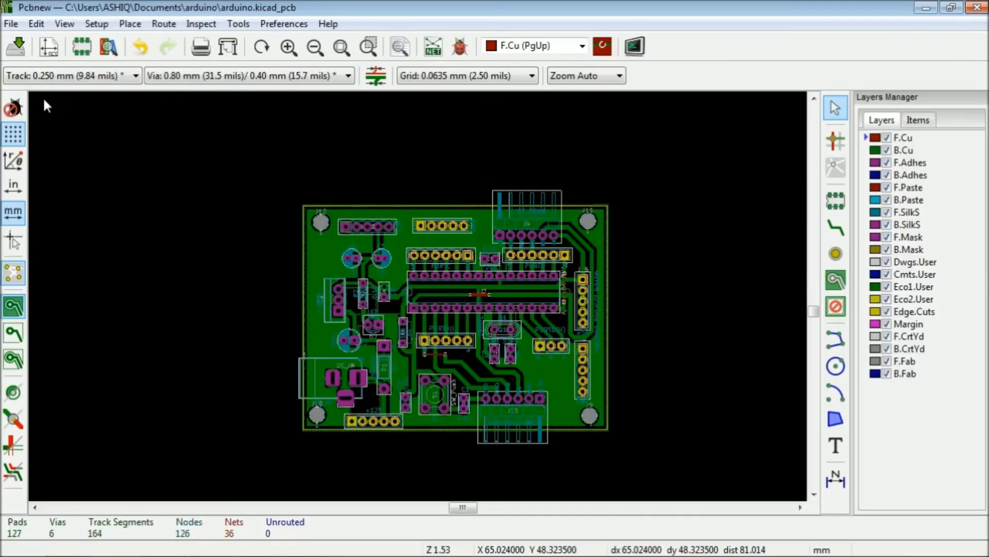
# Set up a board plot in Gerber format that leaves out the F.Cu layer
pyautogui.click(11, 24)
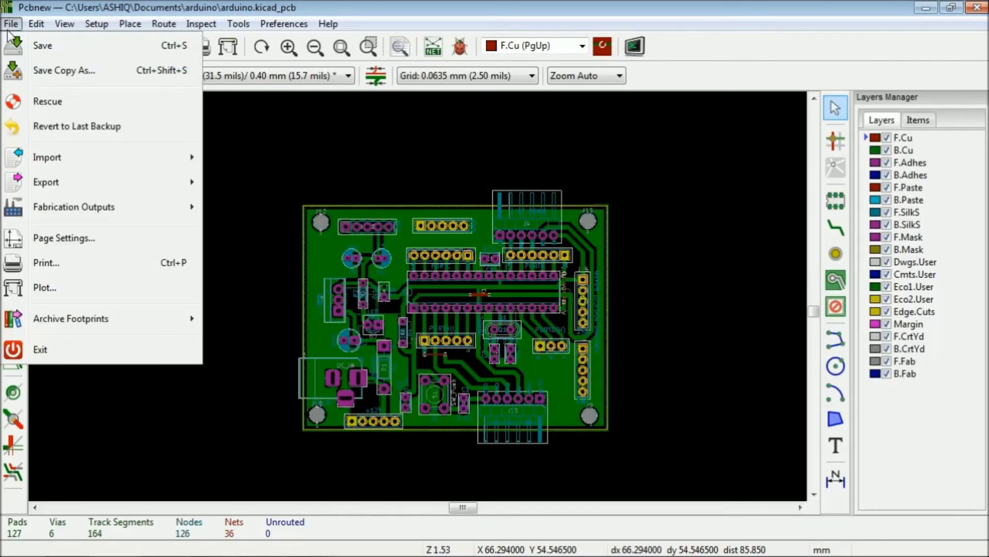
pyautogui.click(52, 285)
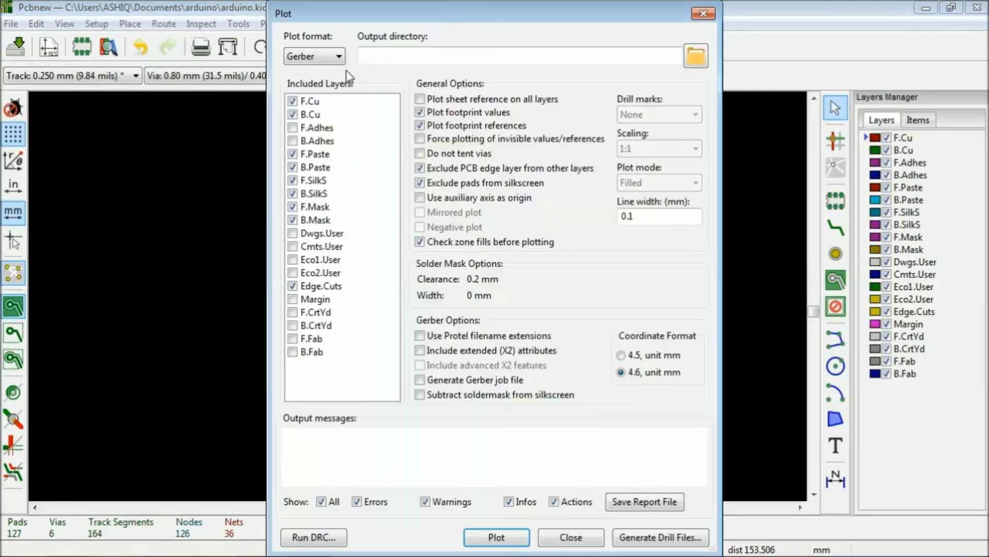
pyautogui.click(332, 56)
pyautogui.click(315, 70)
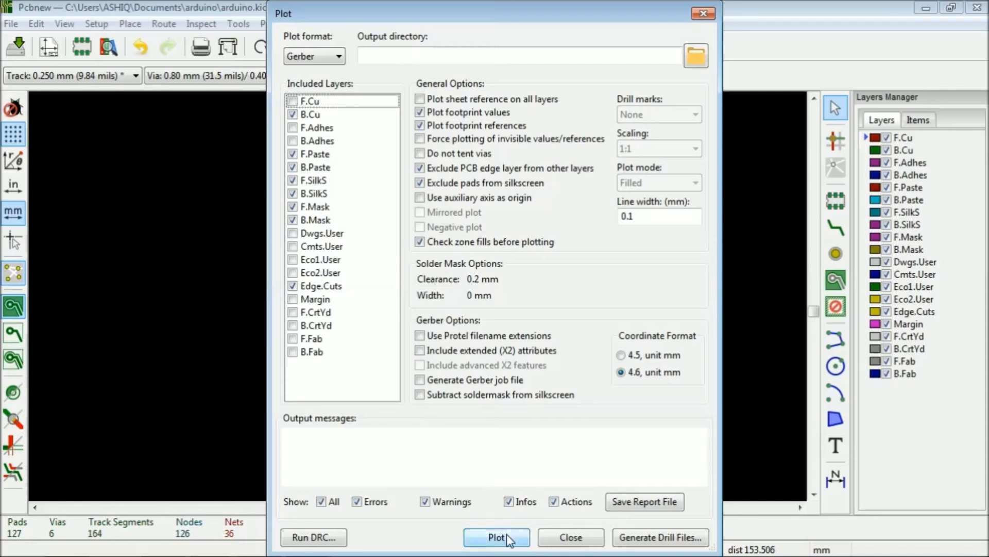
# Create a new folder inside Downloads and set it as the output directory of the plot with an absolute path
pyautogui.click(696, 56)
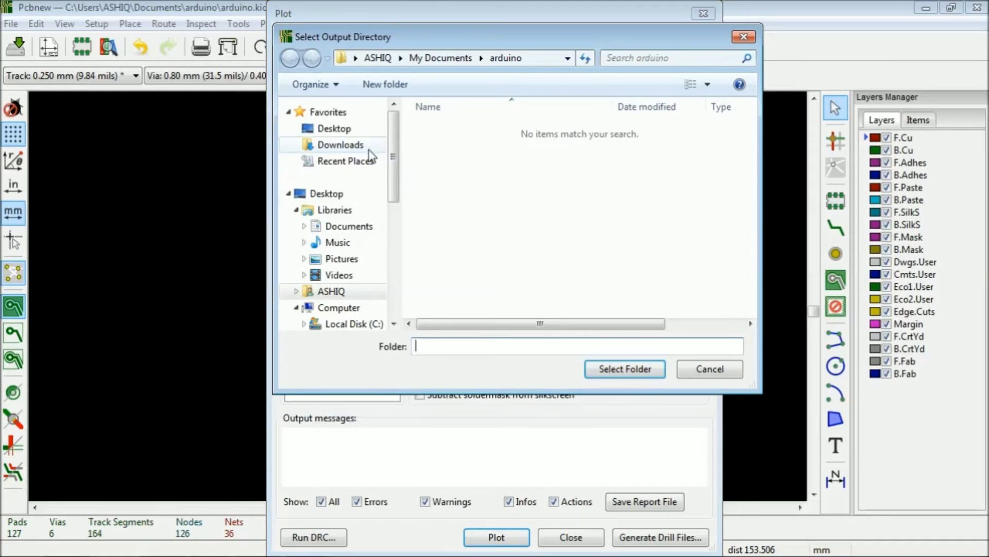
pyautogui.click(367, 147)
pyautogui.rightClick(482, 279)
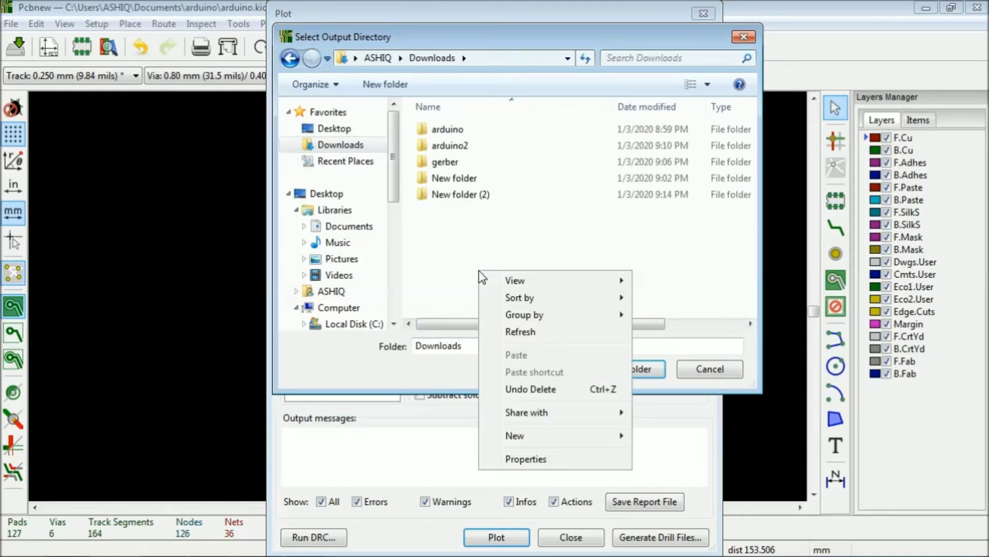
pyautogui.moveTo(536, 438)
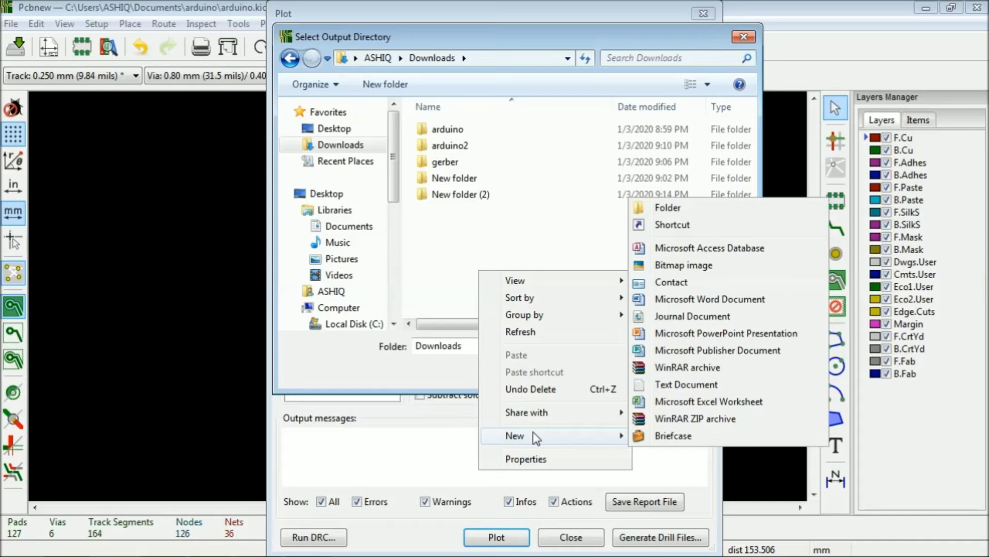
pyautogui.click(664, 207)
pyautogui.click(521, 283)
pyautogui.click(604, 372)
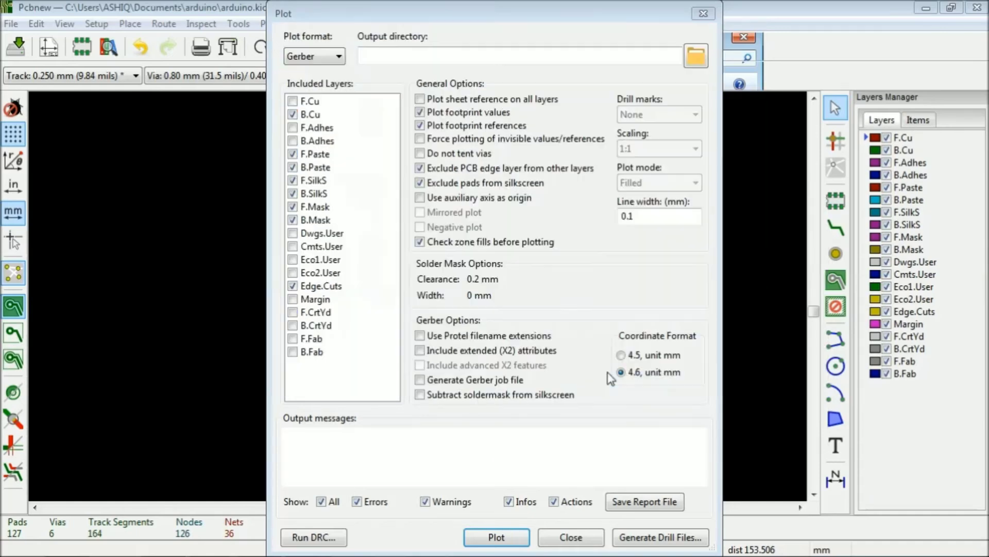
pyautogui.click(581, 340)
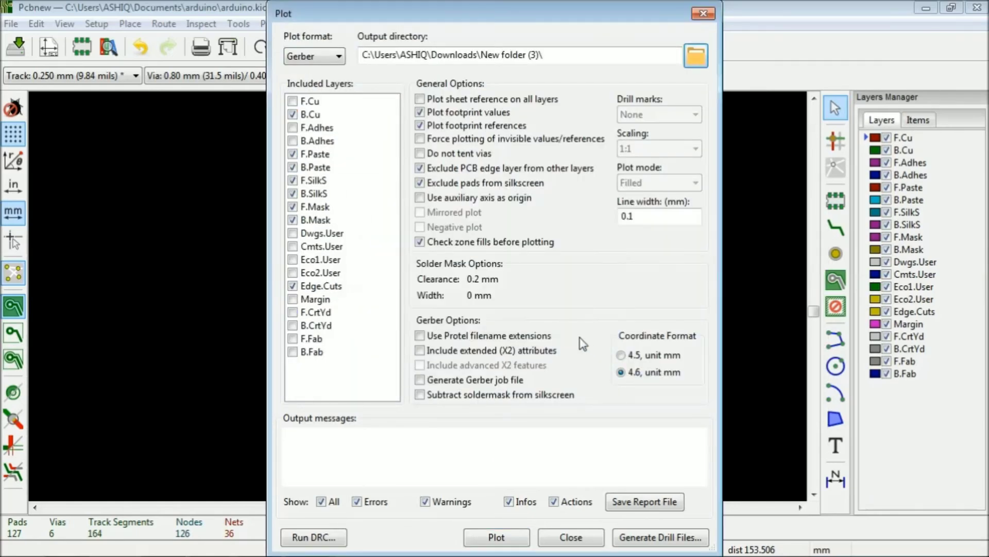
# Plot the Gerber files and generate the Excellon drill files in millimetres into the same folder, and close the plot setup
pyautogui.click(518, 538)
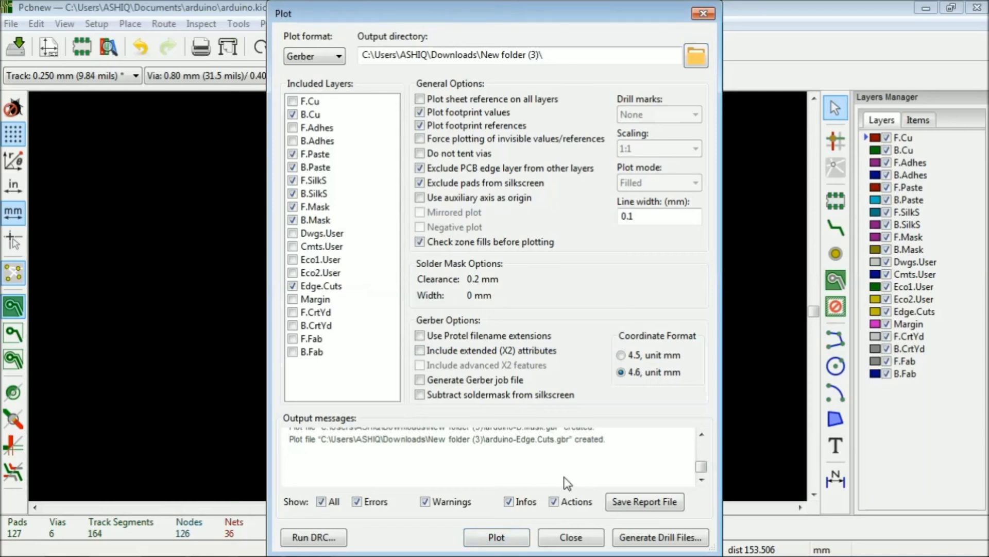
pyautogui.click(639, 538)
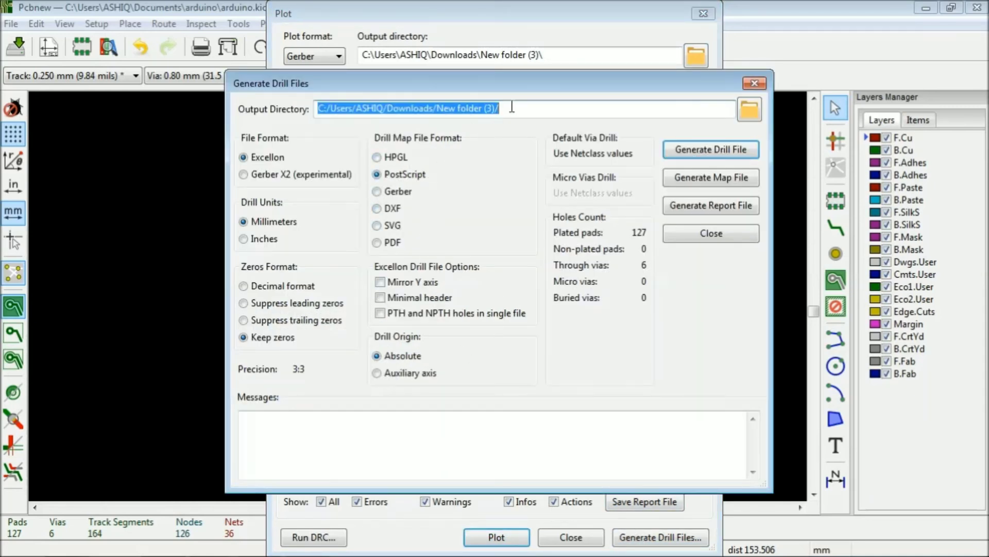
pyautogui.click(707, 156)
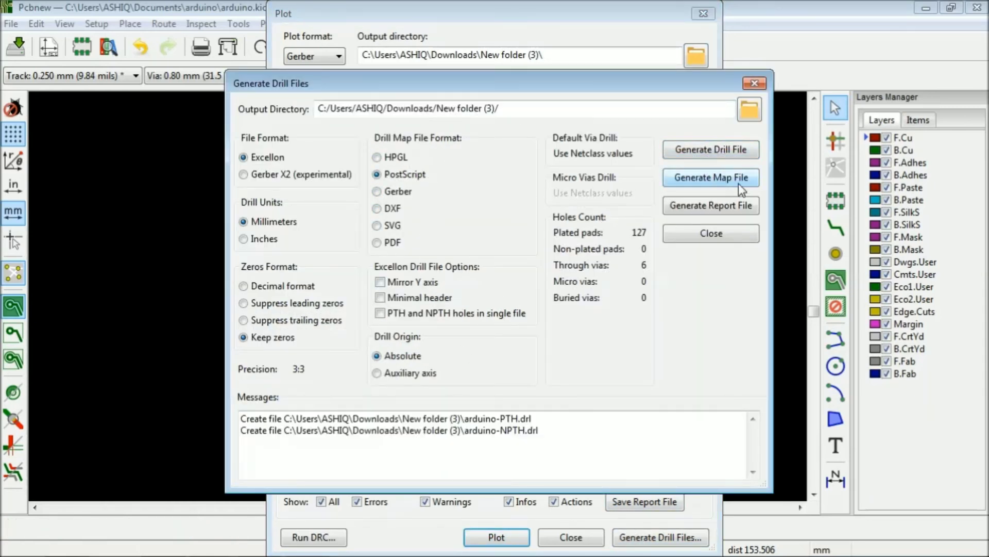
pyautogui.click(712, 233)
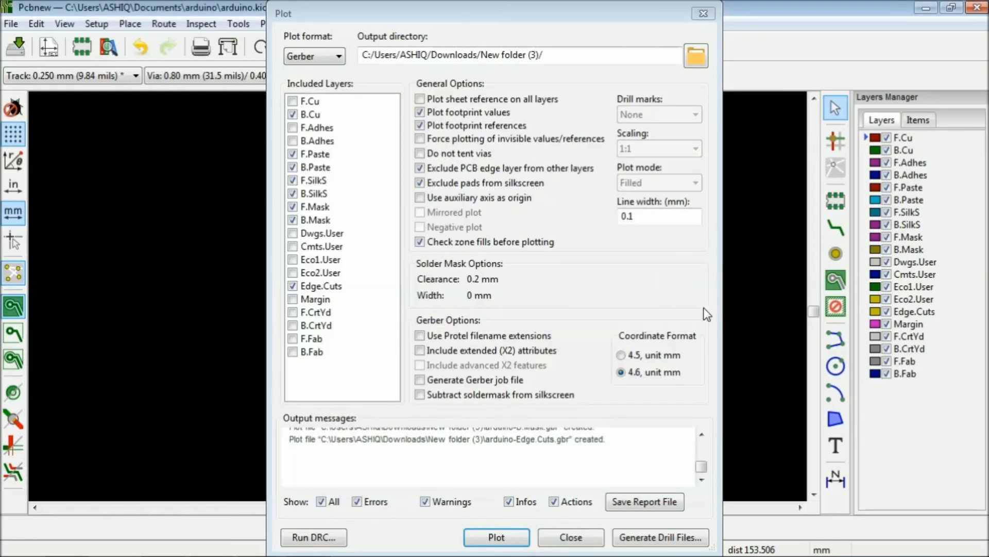
pyautogui.click(570, 536)
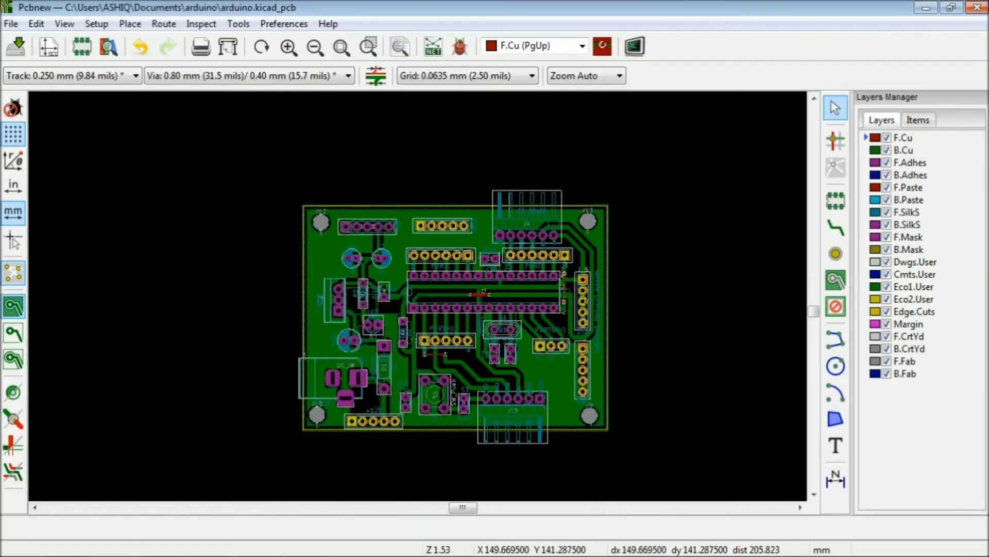
# Switch to GerbView and load the Gerber file arduino-F.SilkS from New folder (3) in Downloads
pyautogui.click(307, 545)
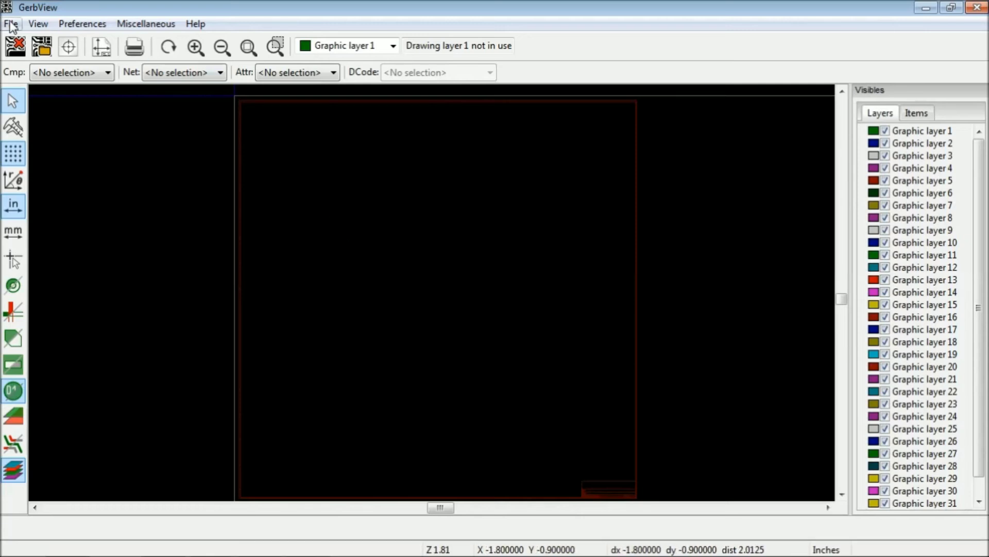
pyautogui.click(12, 25)
pyautogui.click(11, 25)
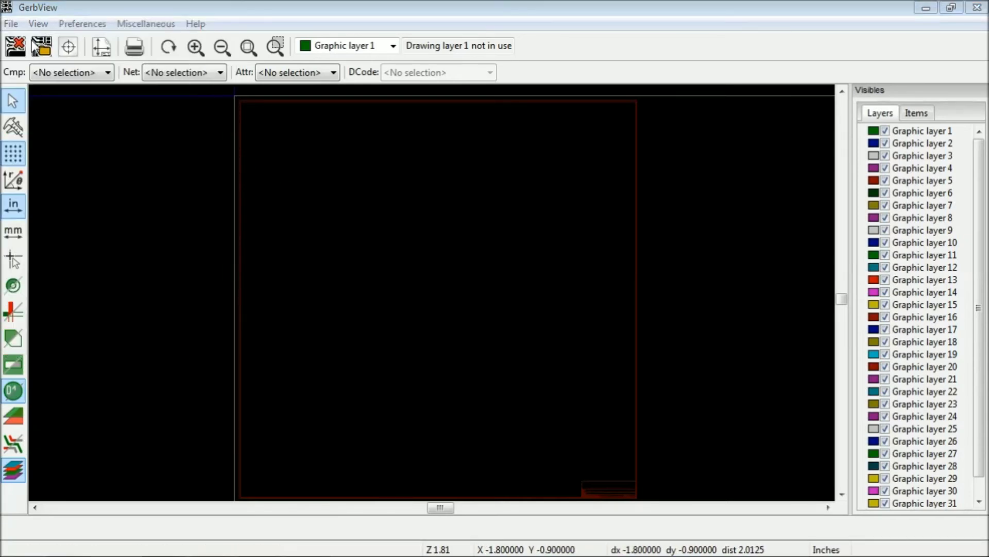
pyautogui.click(34, 45)
pyautogui.click(81, 155)
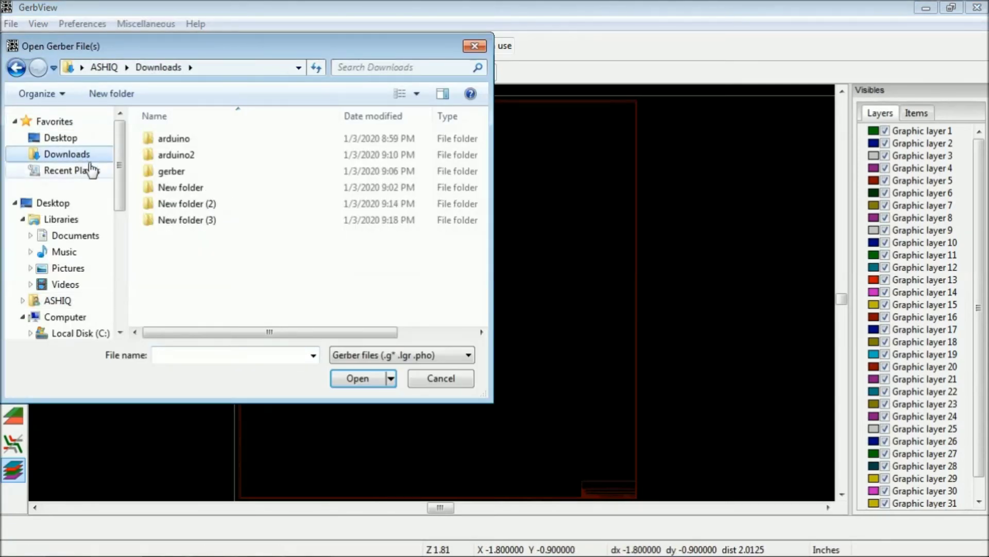
pyautogui.click(187, 220)
pyautogui.click(358, 380)
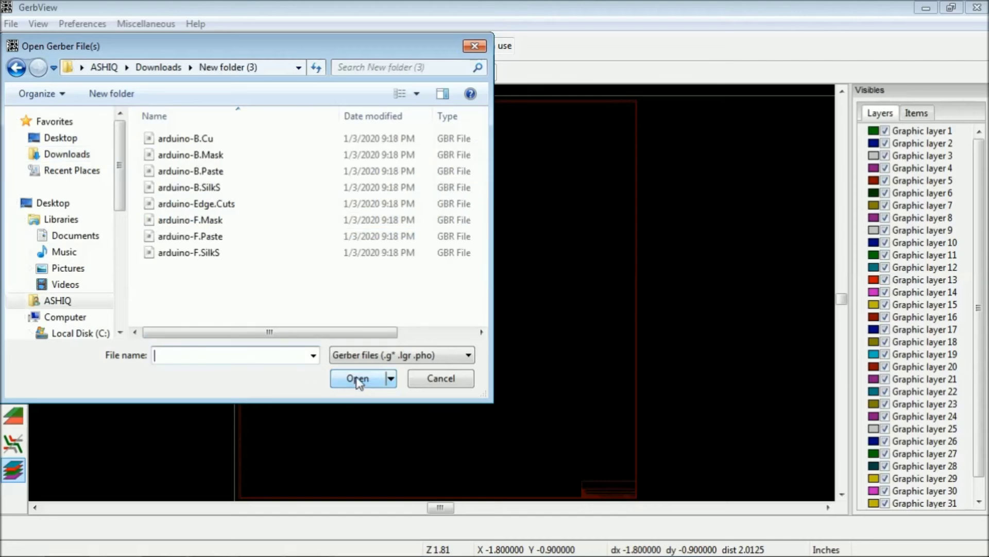
pyautogui.click(197, 253)
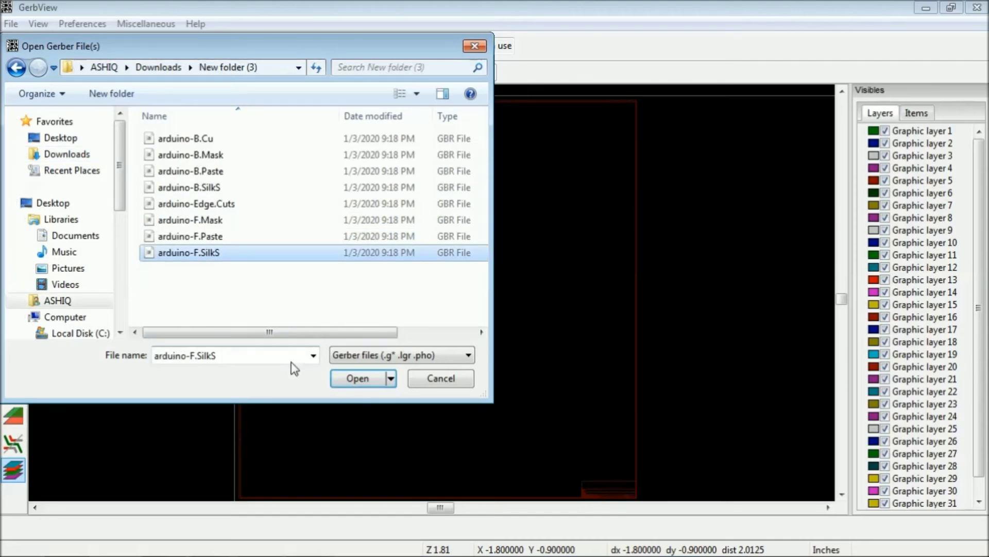
pyautogui.click(350, 381)
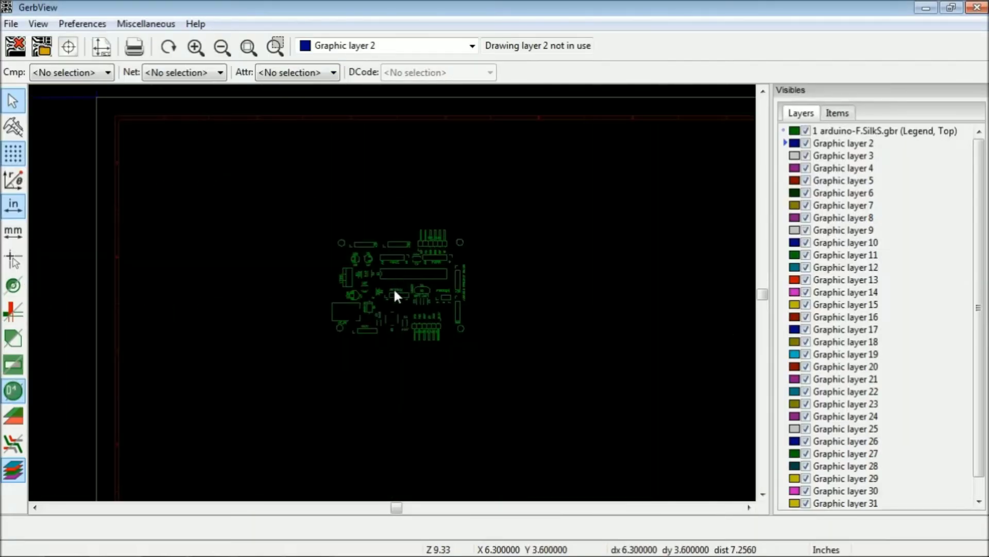
# Inspect the front silkscreen and load the Gerber file arduino-F.Mask as a second layer
pyautogui.scroll(3, 395, 293)
pyautogui.scroll(-2, 395, 295)
pyautogui.scroll(1, 396, 298)
pyautogui.scroll(1, 395, 300)
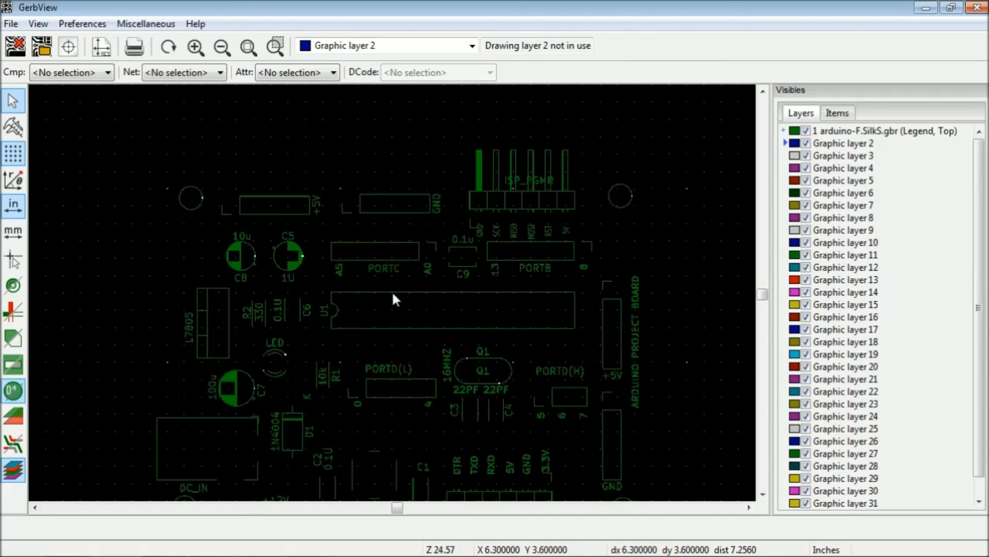
pyautogui.scroll(-1, 395, 299)
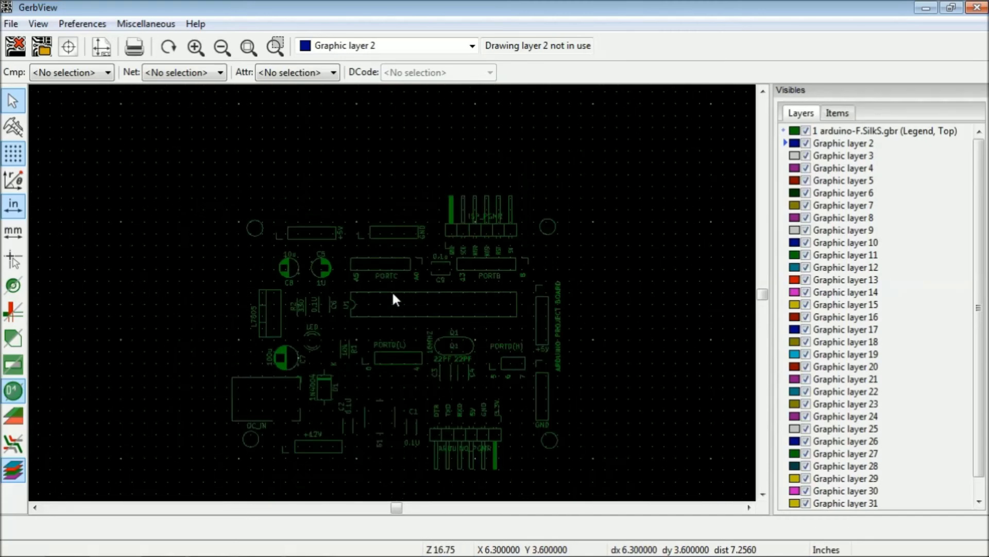
pyautogui.click(10, 24)
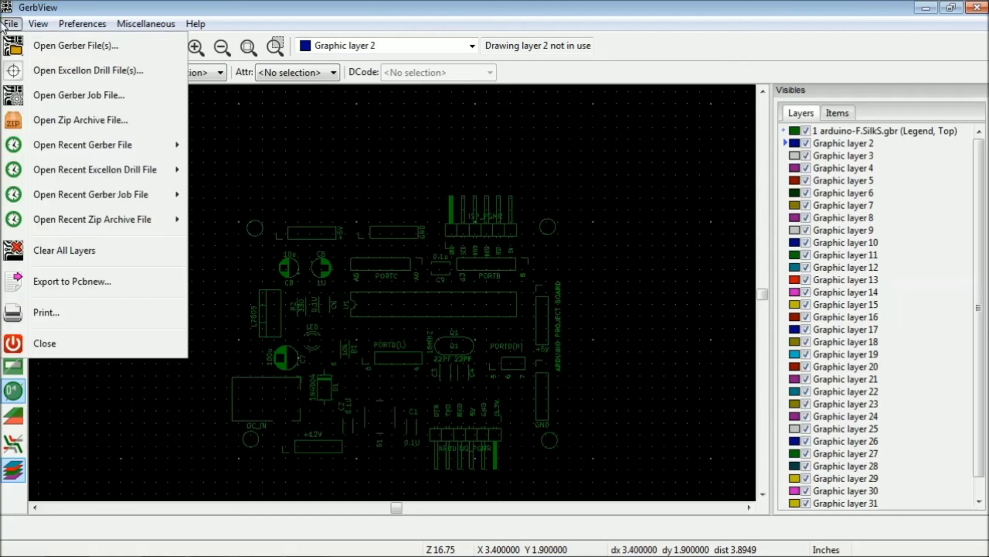
pyautogui.click(32, 45)
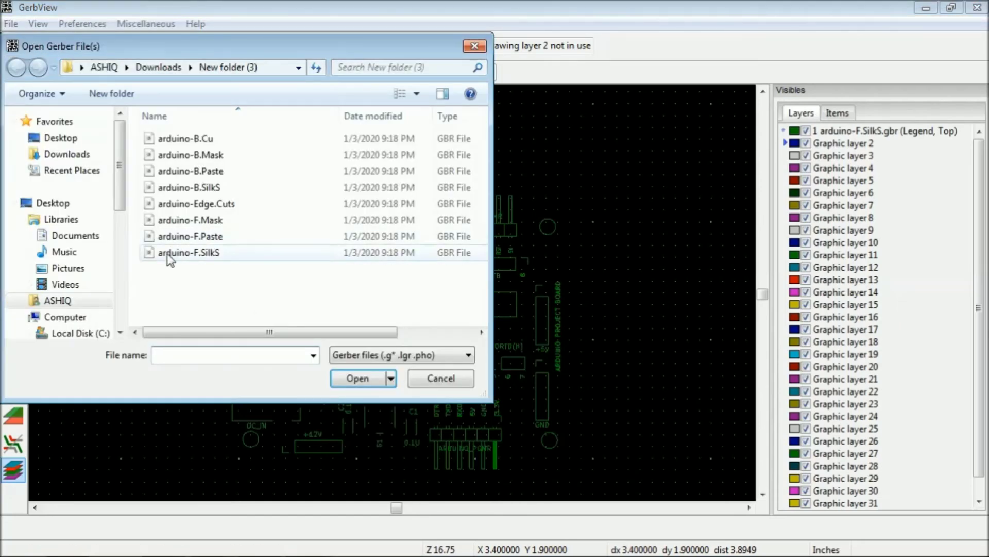
pyautogui.click(199, 221)
pyautogui.click(358, 378)
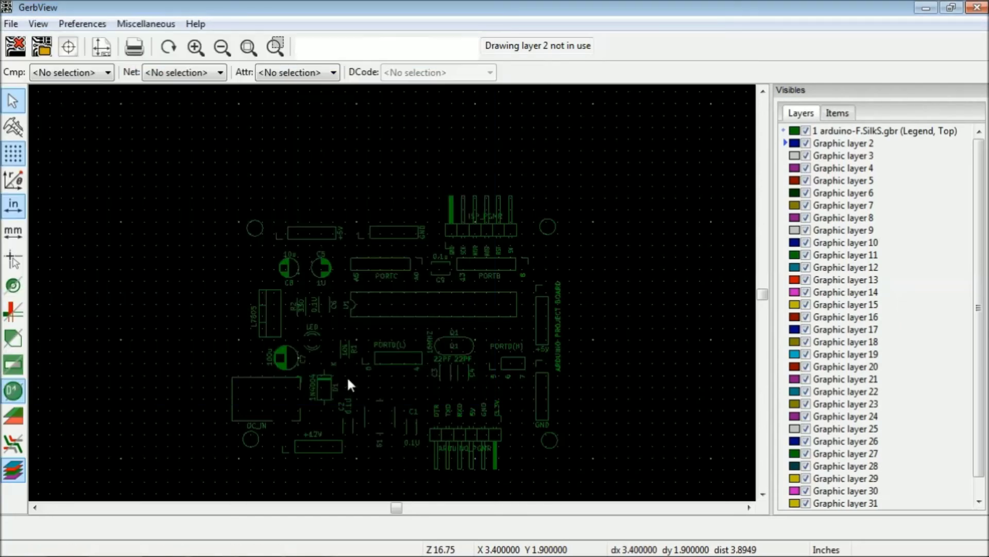
# Examine the front soldermask pads overlaid on the front silkscreen across the board
pyautogui.scroll(3, 397, 376)
pyautogui.scroll(-4, 382, 292)
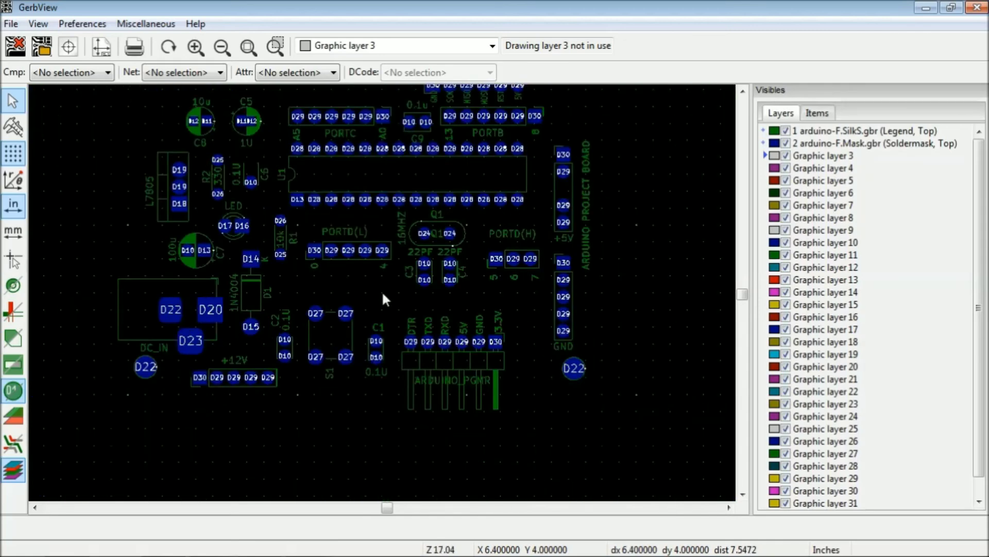
pyautogui.scroll(1, 383, 293)
pyautogui.scroll(-2, 383, 294)
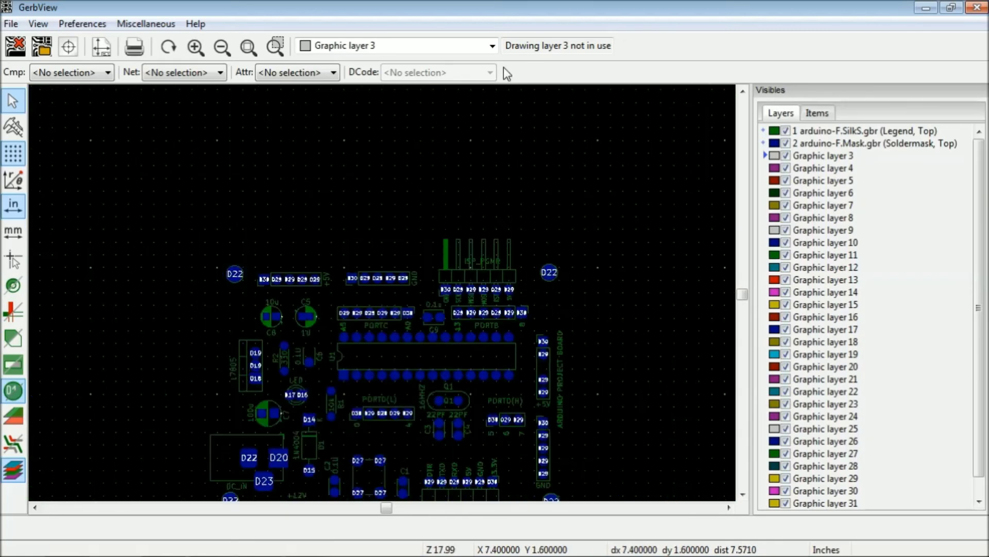
# Make Graphic layer 11, the arduino-F.SilkS layer and finally the arduino-F.Mask layer active in turn
pyautogui.click(494, 46)
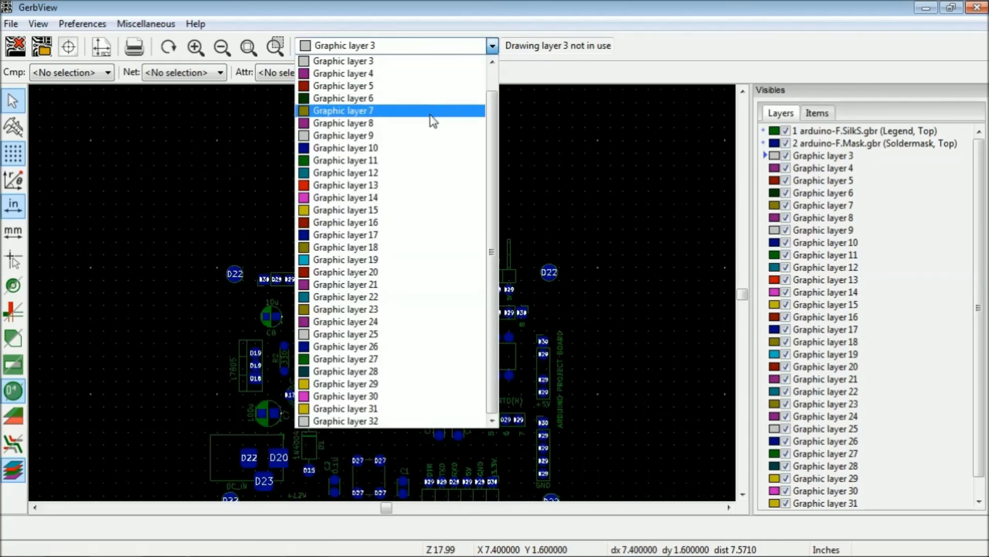
pyautogui.click(344, 160)
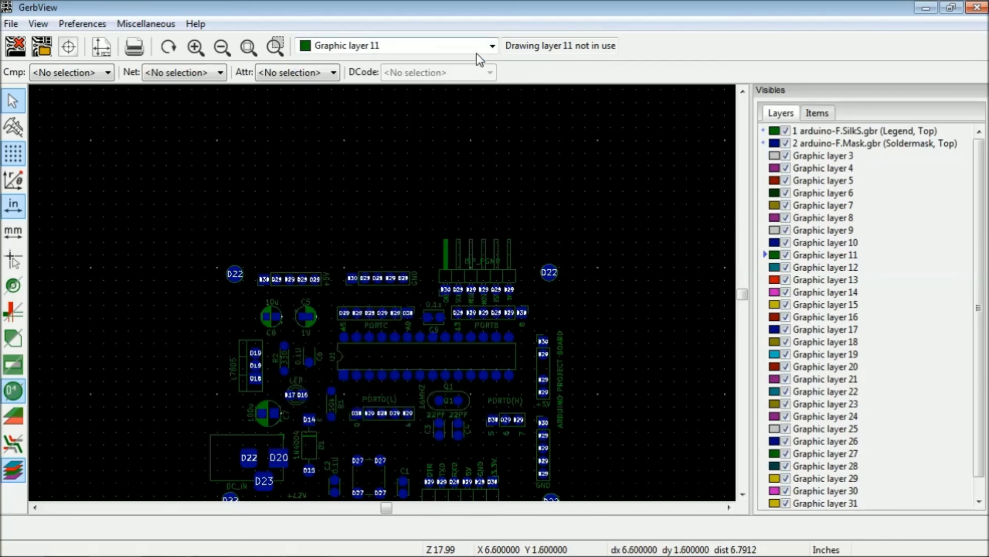
pyautogui.click(492, 46)
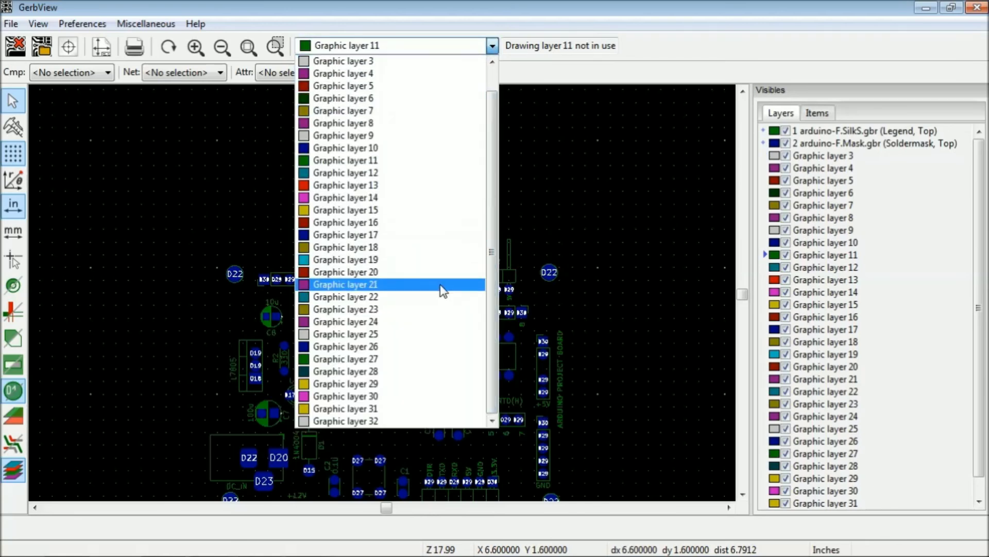
pyautogui.scroll(2, 443, 281)
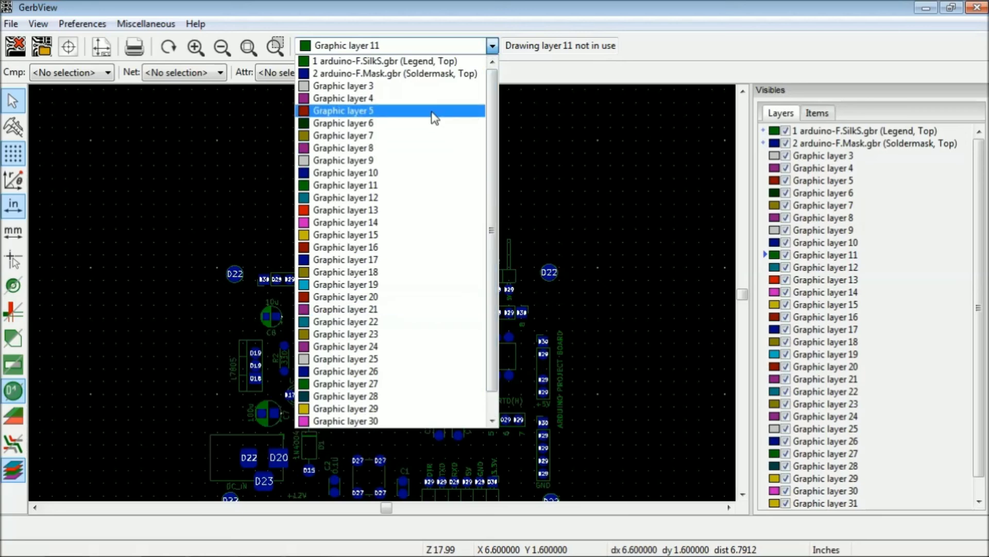
pyautogui.click(395, 62)
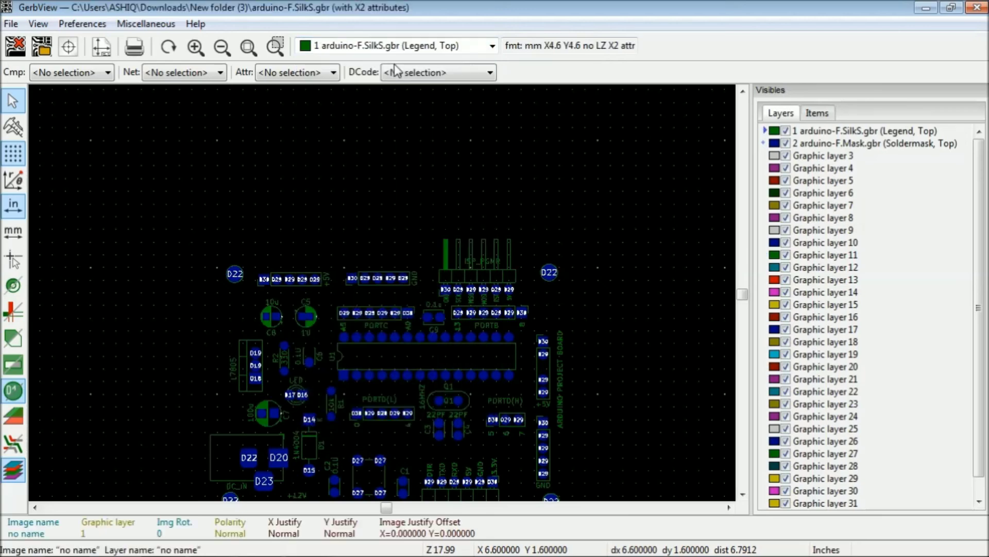
pyautogui.click(491, 48)
pyautogui.click(460, 71)
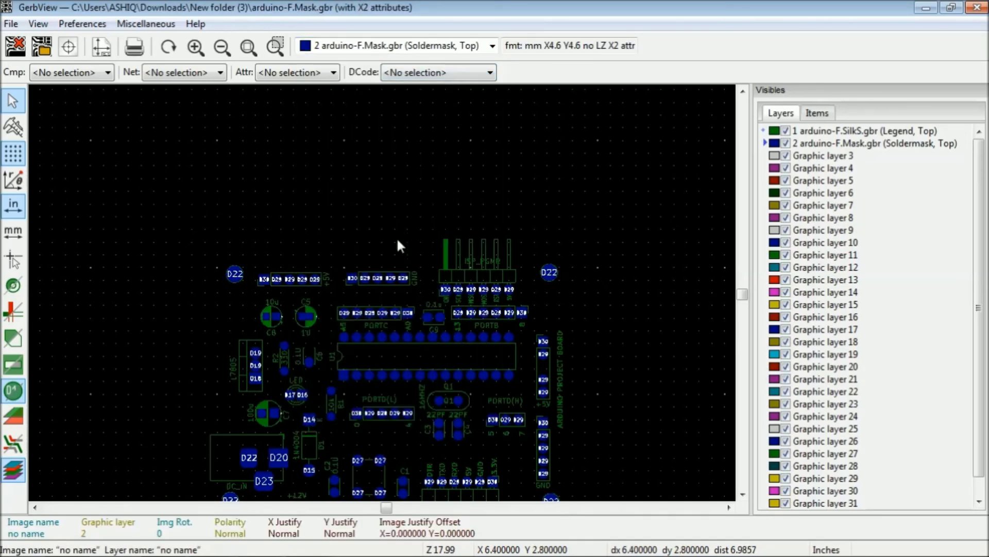
# Load the Gerber file arduino-B.Cu from New folder (3) into layer 2, in place of the front soldermask
pyautogui.scroll(-1, 380, 298)
pyautogui.scroll(4, 383, 297)
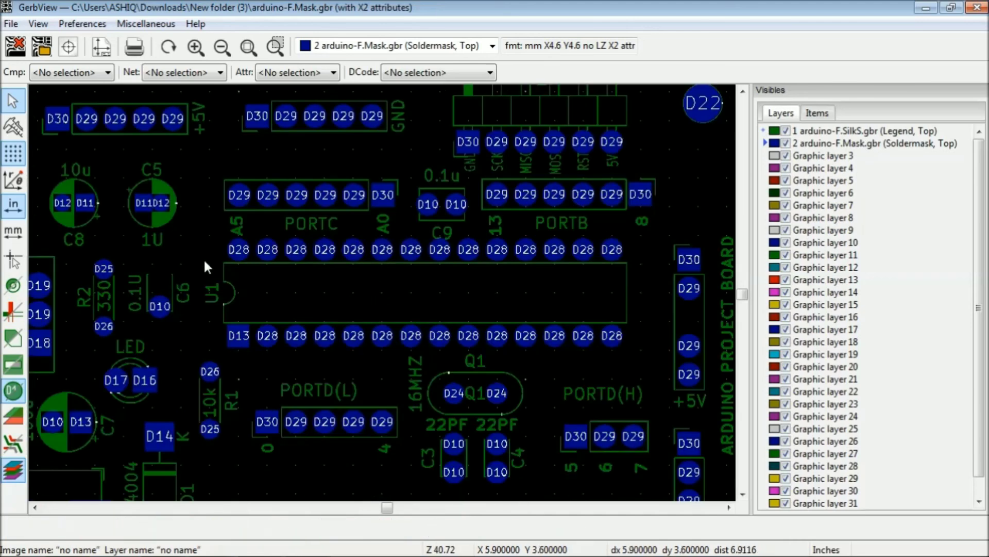
pyautogui.scroll(-3, 205, 261)
pyautogui.click(11, 25)
pyautogui.click(57, 44)
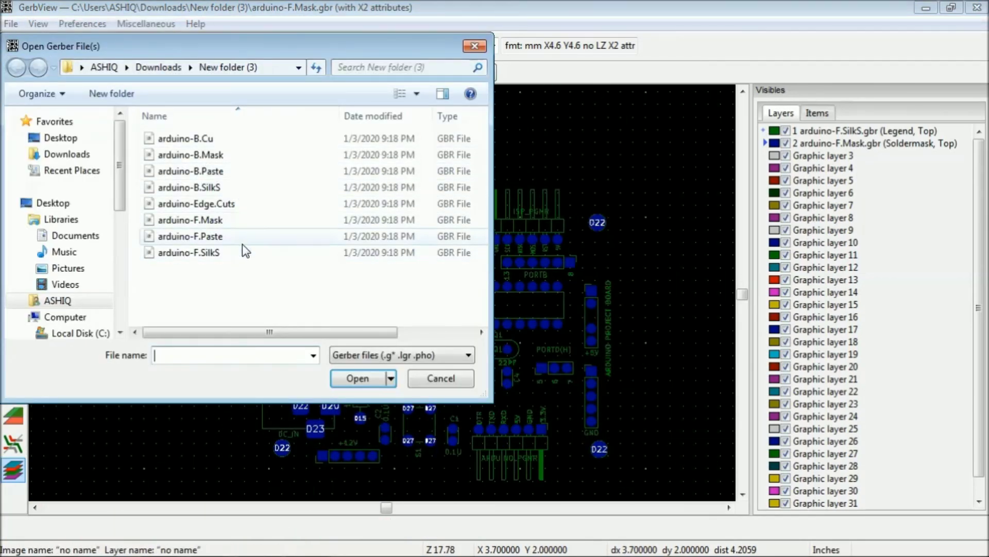
pyautogui.click(230, 140)
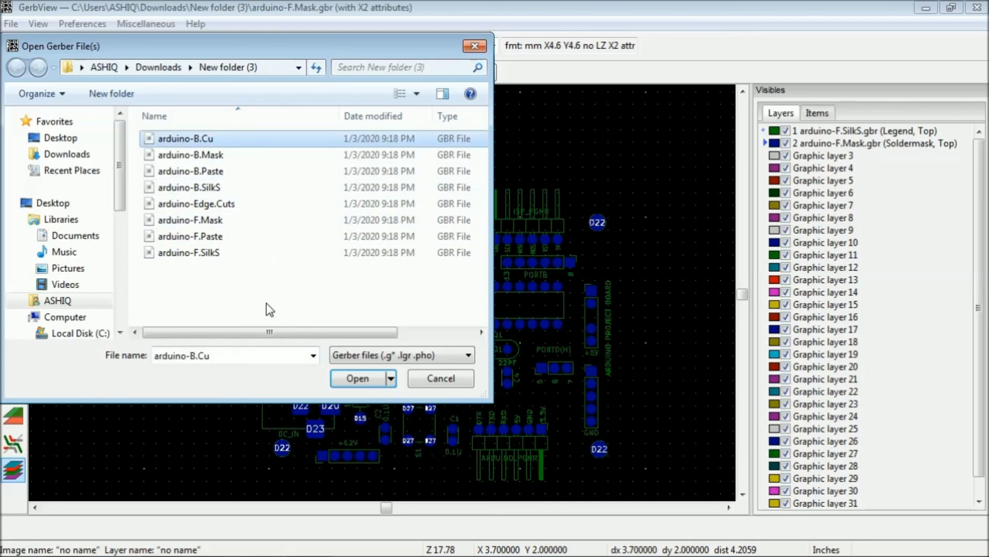
pyautogui.click(355, 376)
# Examine the back copper traces, pads and filled zone together with the front silkscreen, close up and as a whole board
pyautogui.scroll(-3, 383, 297)
pyautogui.scroll(5, 383, 296)
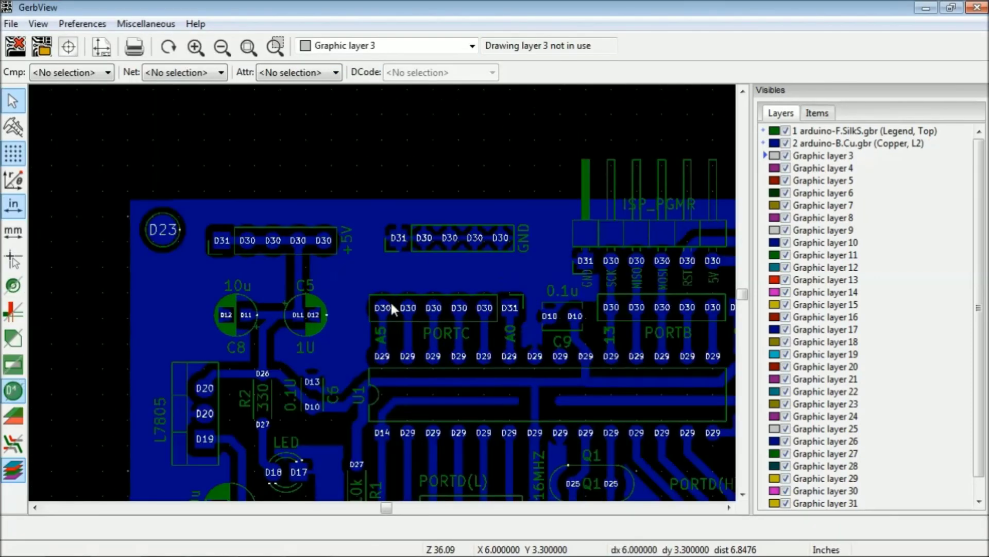
pyautogui.scroll(-4, 383, 296)
pyautogui.scroll(1, 383, 296)
pyautogui.scroll(2, 383, 296)
pyautogui.scroll(-4, 383, 296)
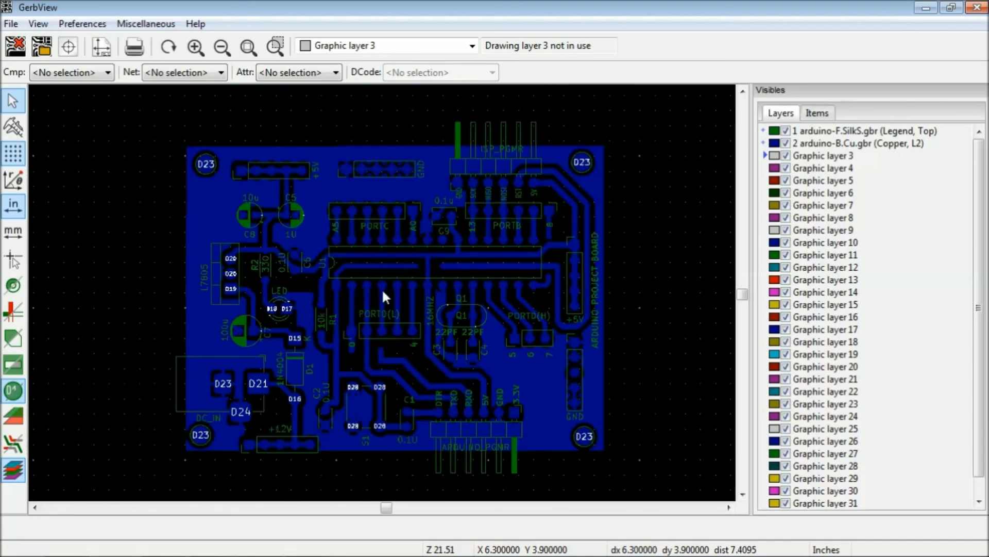
pyautogui.scroll(4, 382, 297)
pyautogui.scroll(-2, 382, 297)
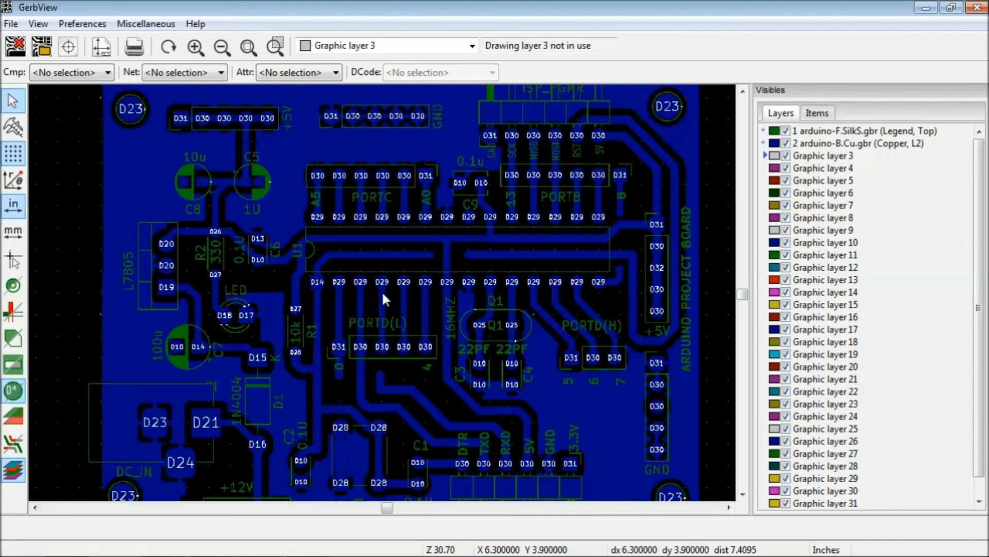